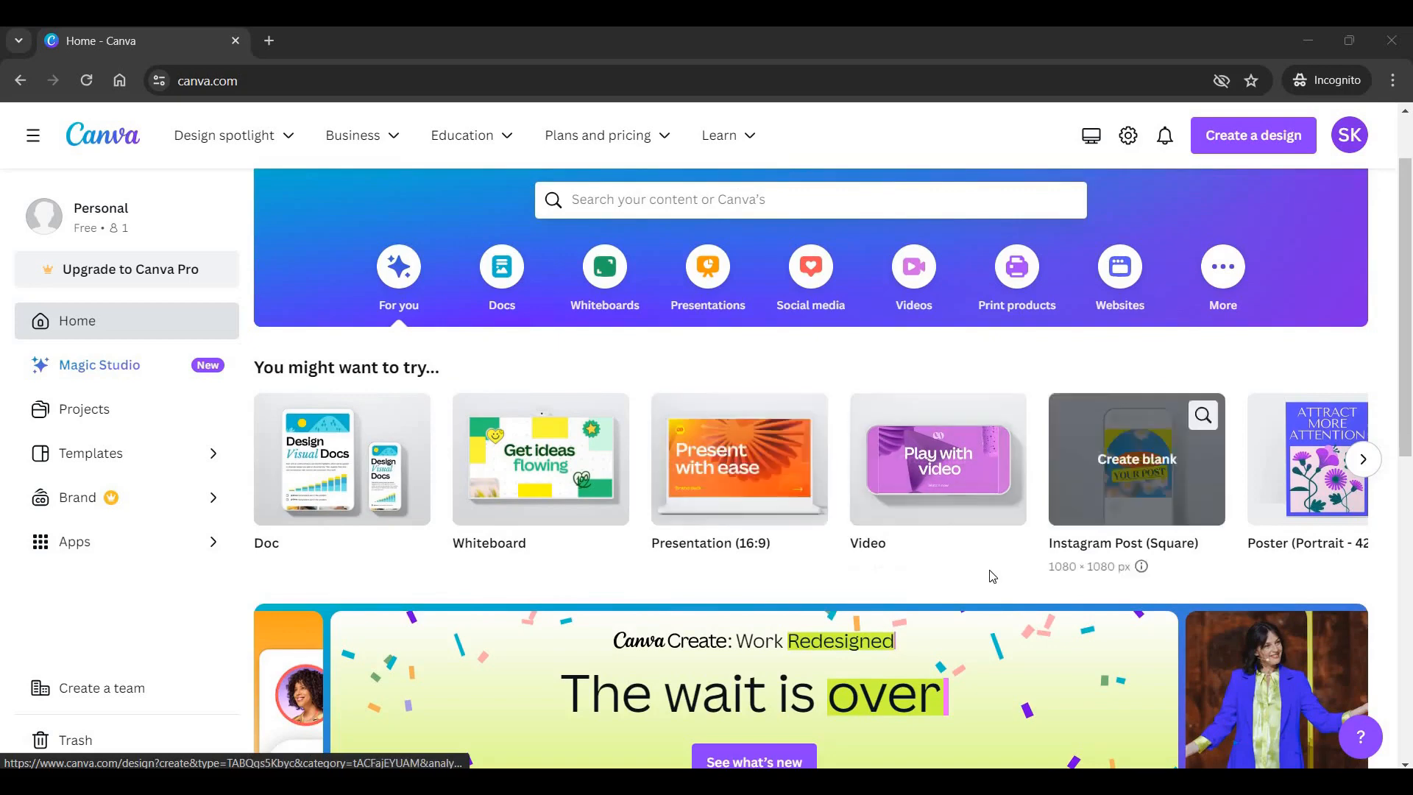
pyautogui.scroll(-3, 1081, 587)
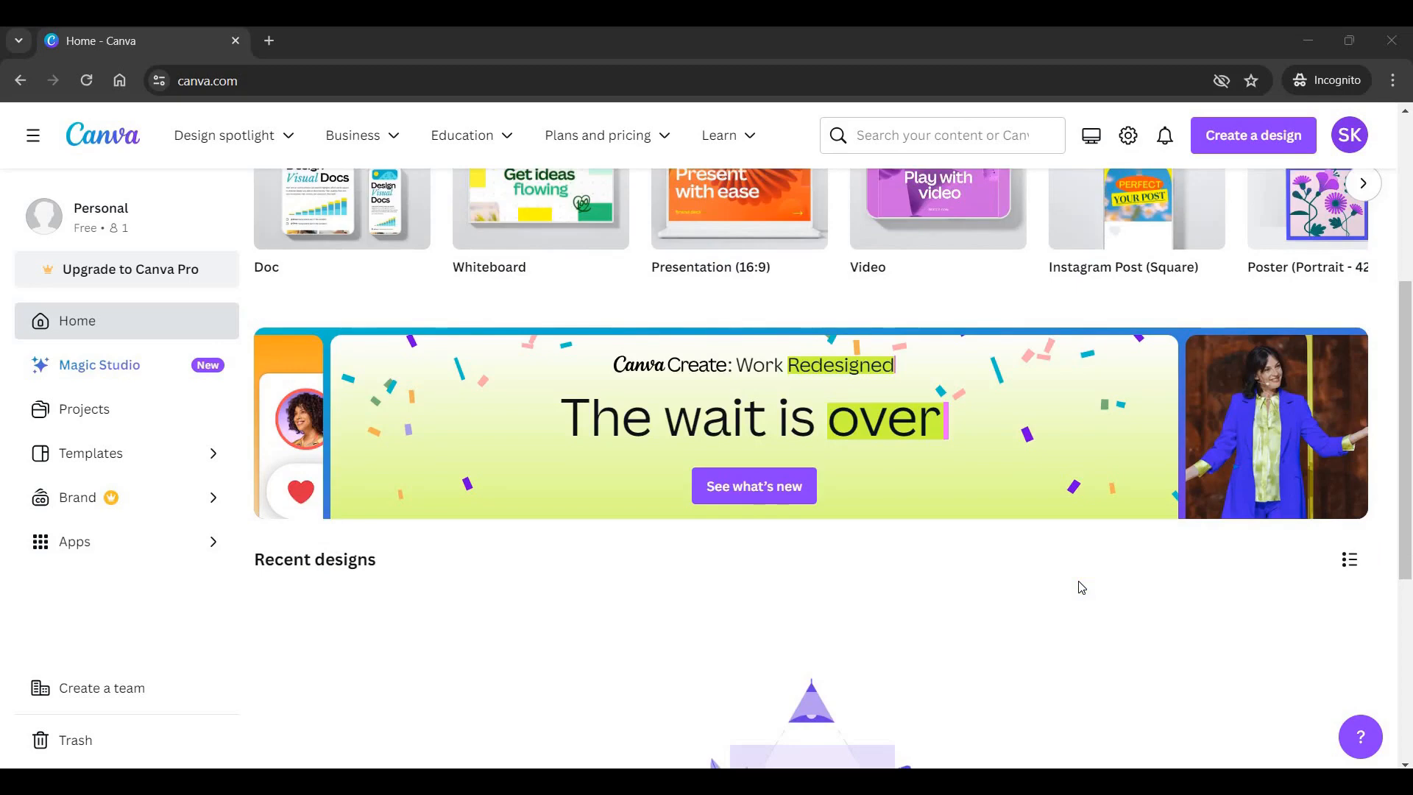
pyautogui.scroll(-3, 1081, 586)
pyautogui.scroll(7, 1079, 586)
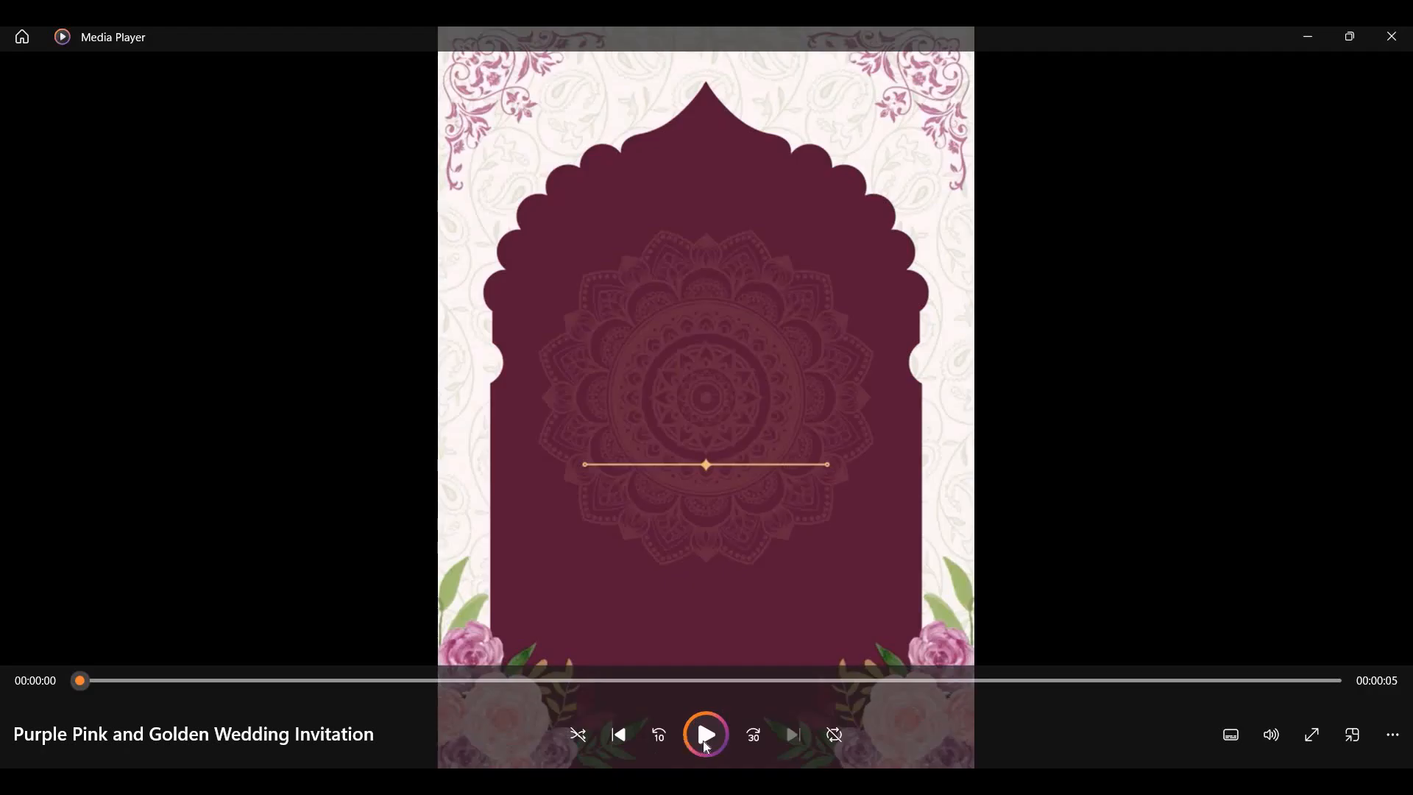
# Switch to Media Player and play the Purple Pink and Golden Wedding Invitation sample video.
pyautogui.click(703, 732)
pyautogui.click(694, 740)
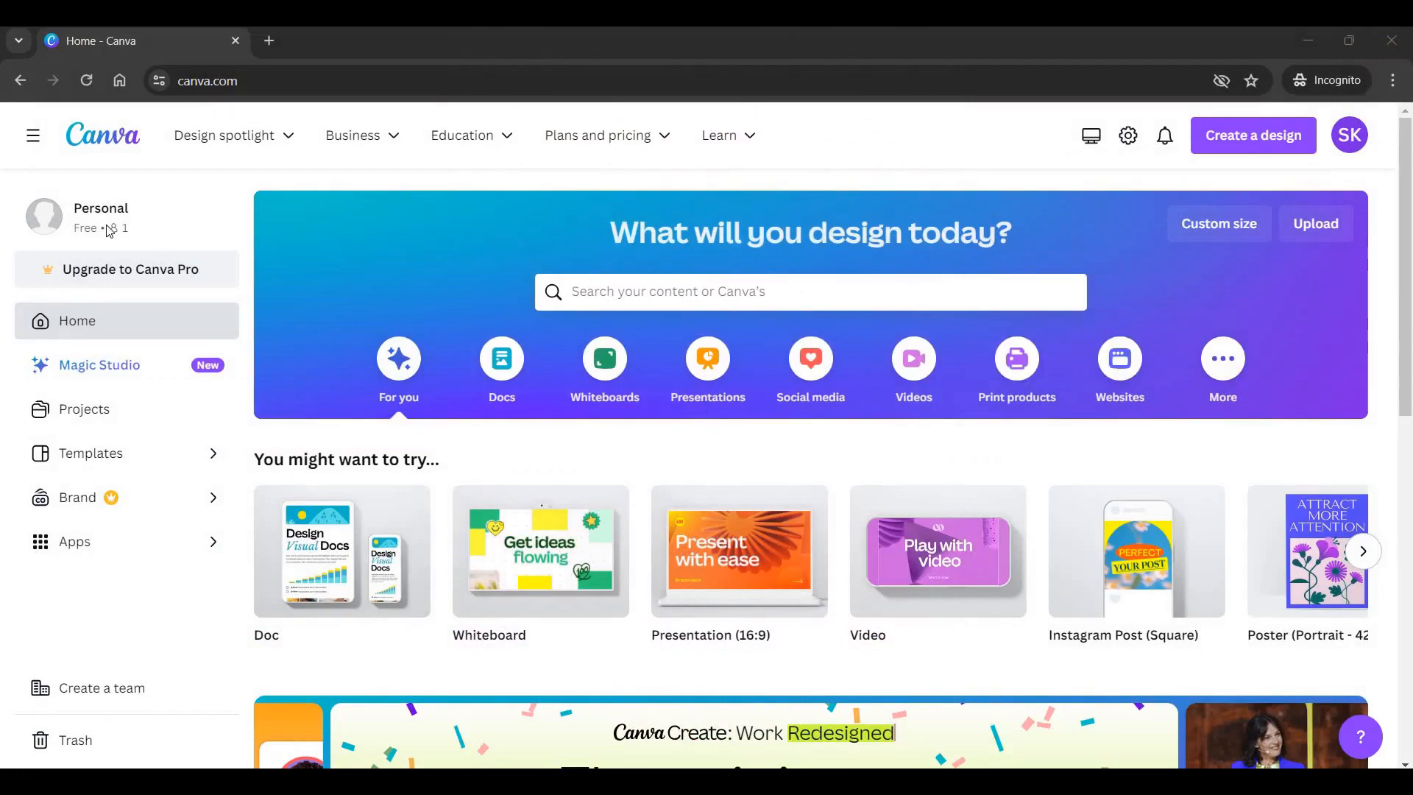
# Return to the Canva home page and search the templates for "Wedding invitation".
pyautogui.scroll(-1, 169, 342)
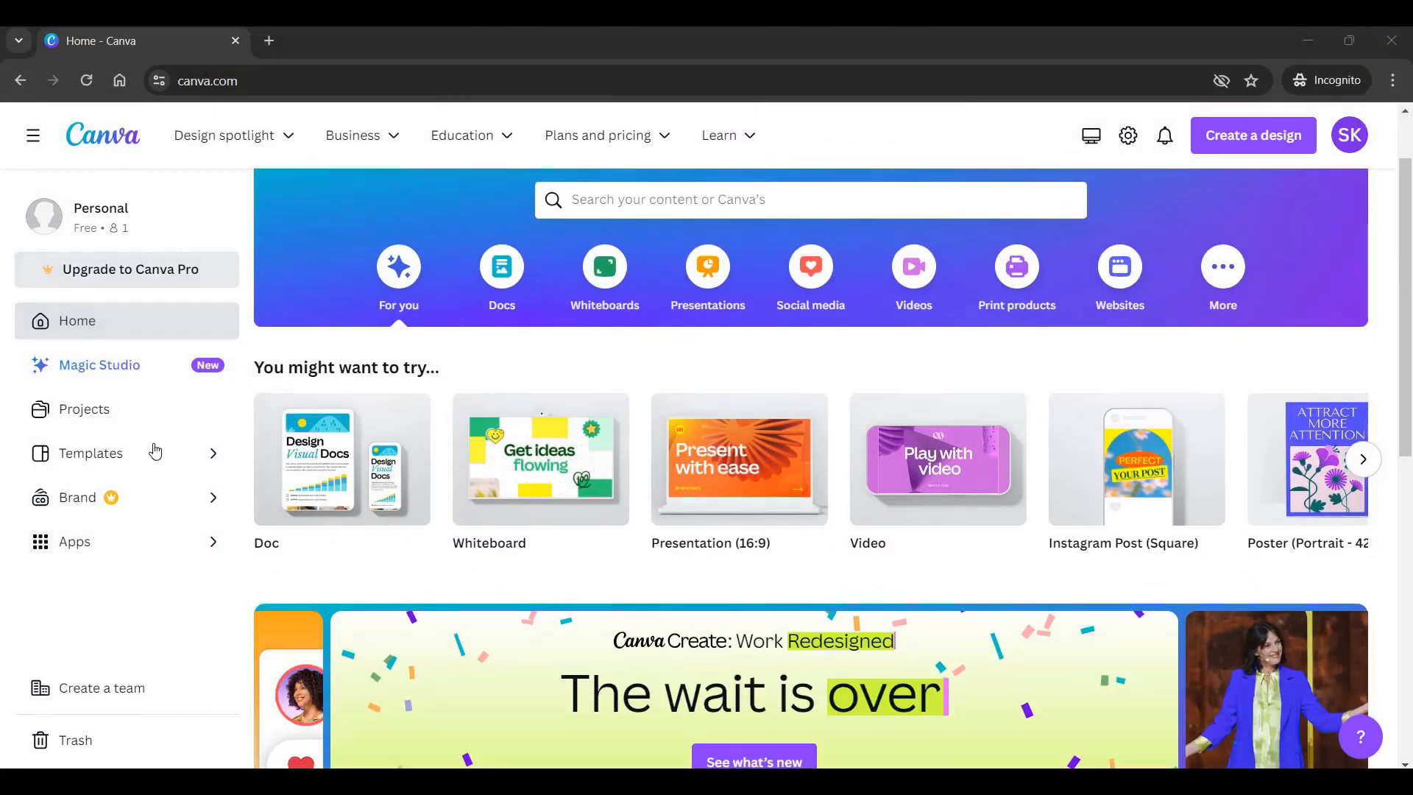
pyautogui.scroll(-1, 154, 452)
pyautogui.scroll(2, 154, 451)
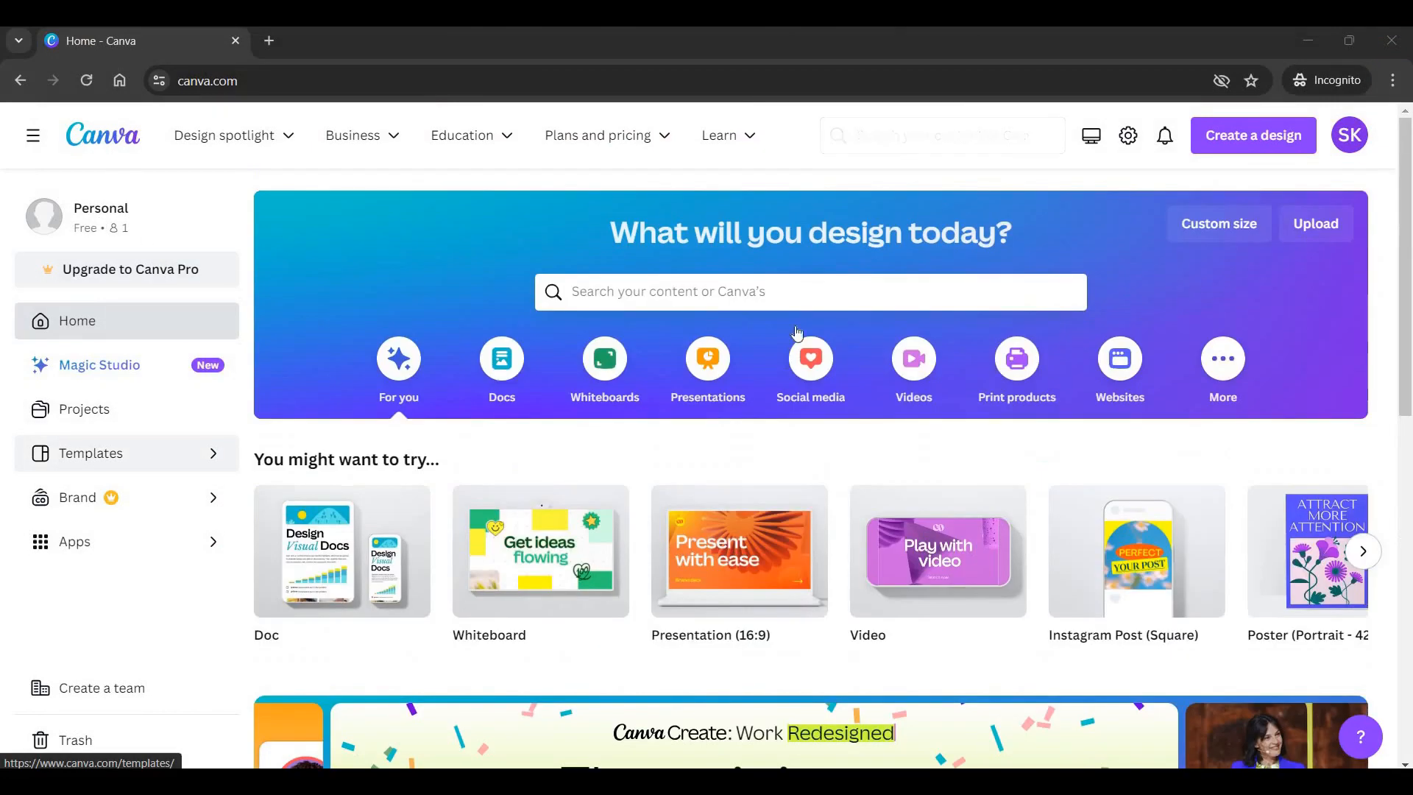
pyautogui.click(839, 275)
pyautogui.write('Wedding')
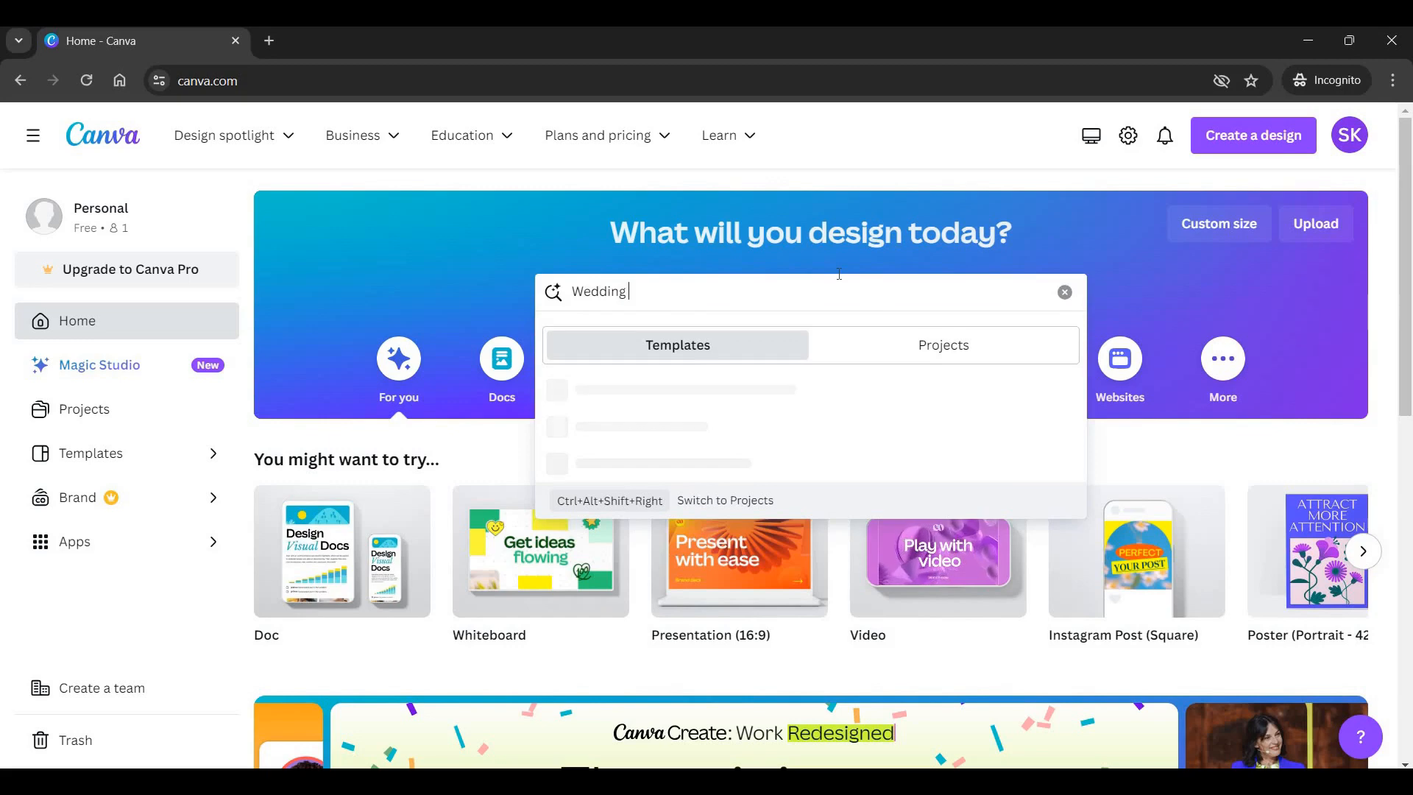
pyautogui.write(' invi')
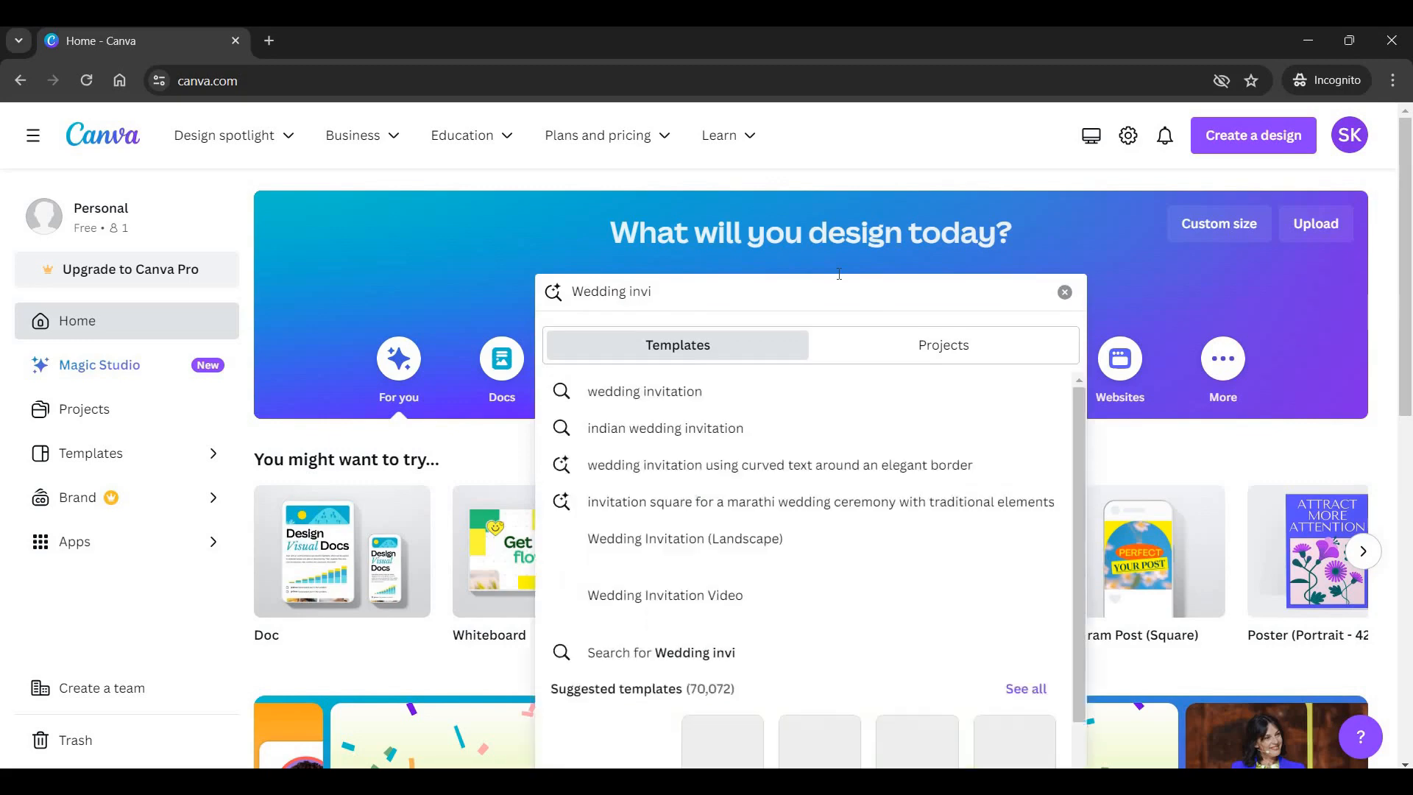
pyautogui.write('tation')
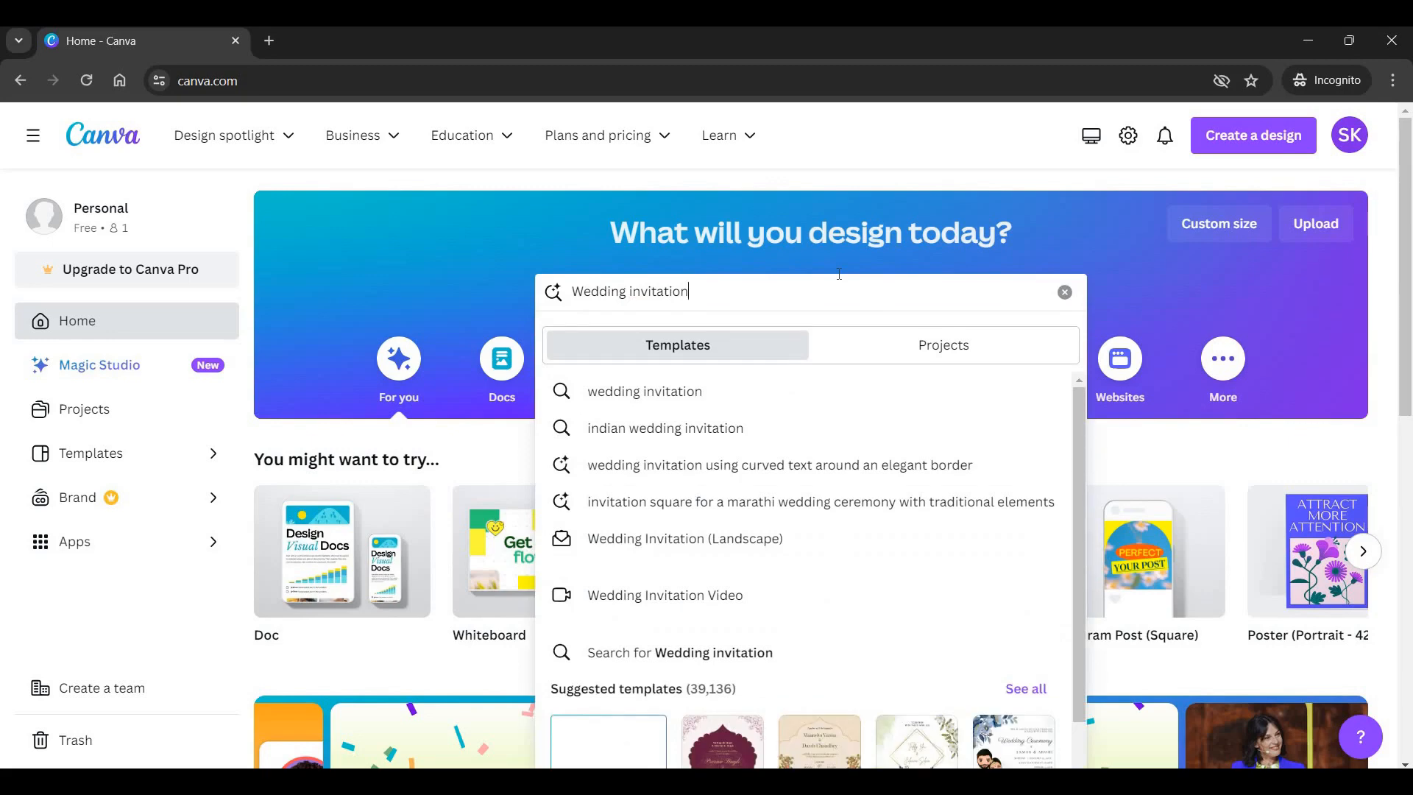
pyautogui.press('Return')
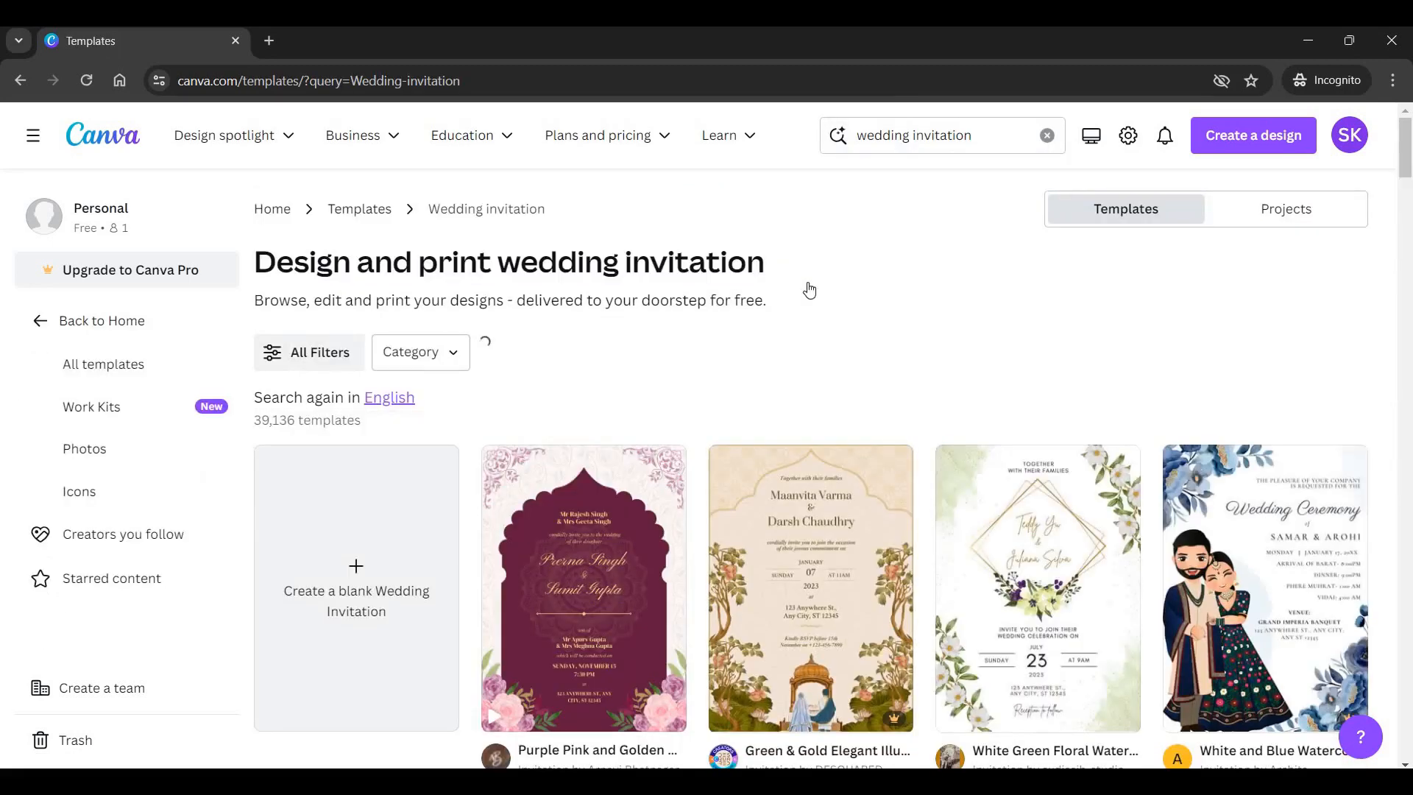
# Examine the wedding invitation templates in the search results for a suitable design.
pyautogui.scroll(-3, 381, 400)
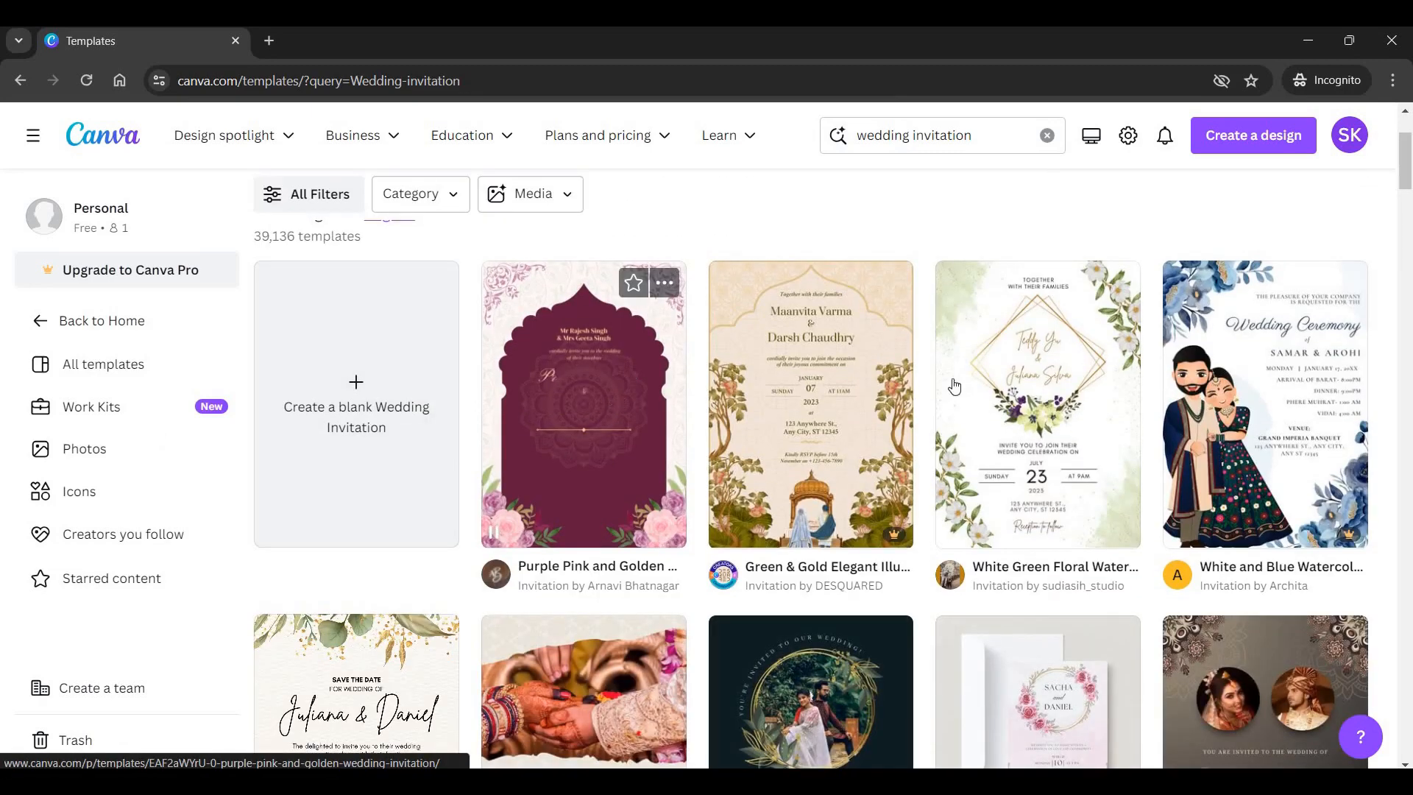
pyautogui.scroll(-5, 1237, 370)
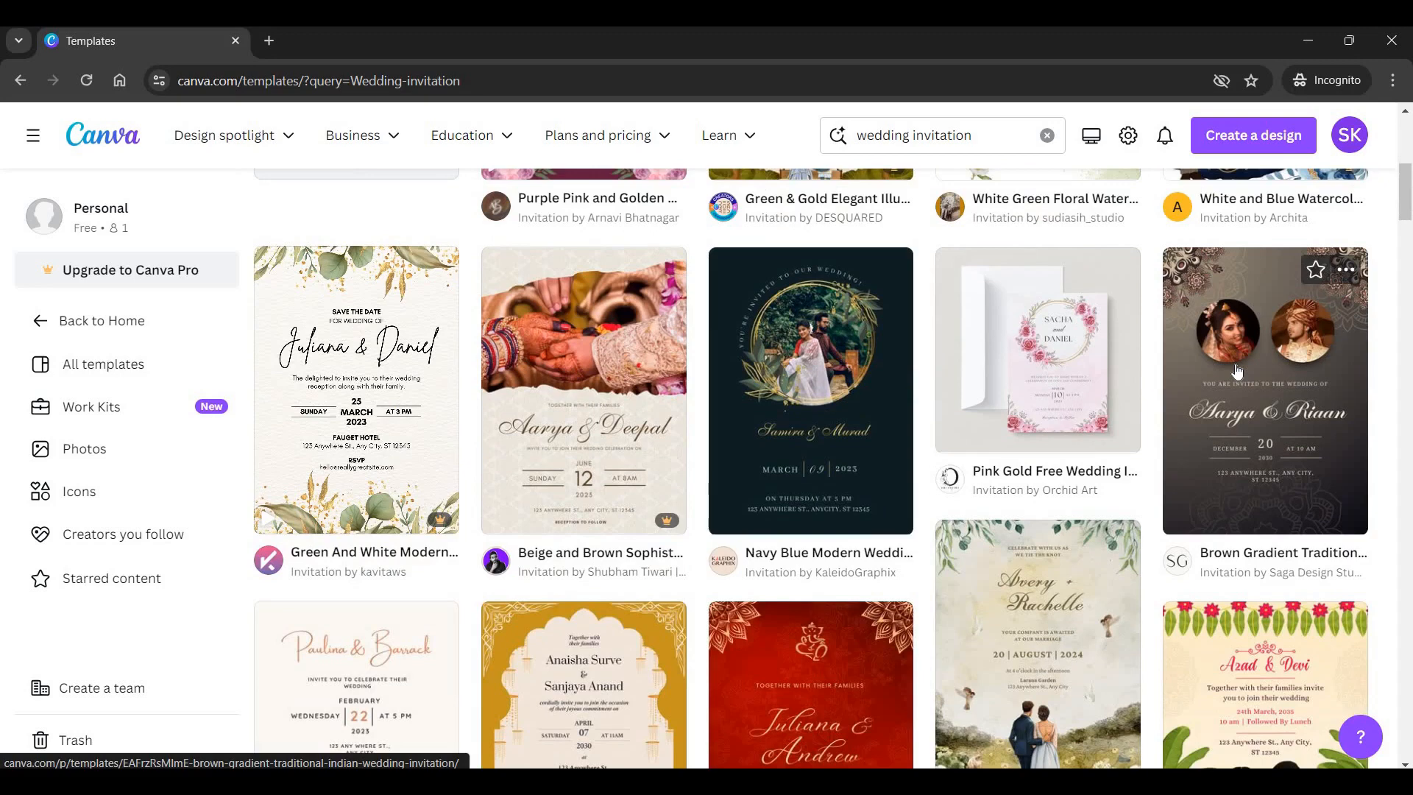
pyautogui.scroll(6, 1238, 370)
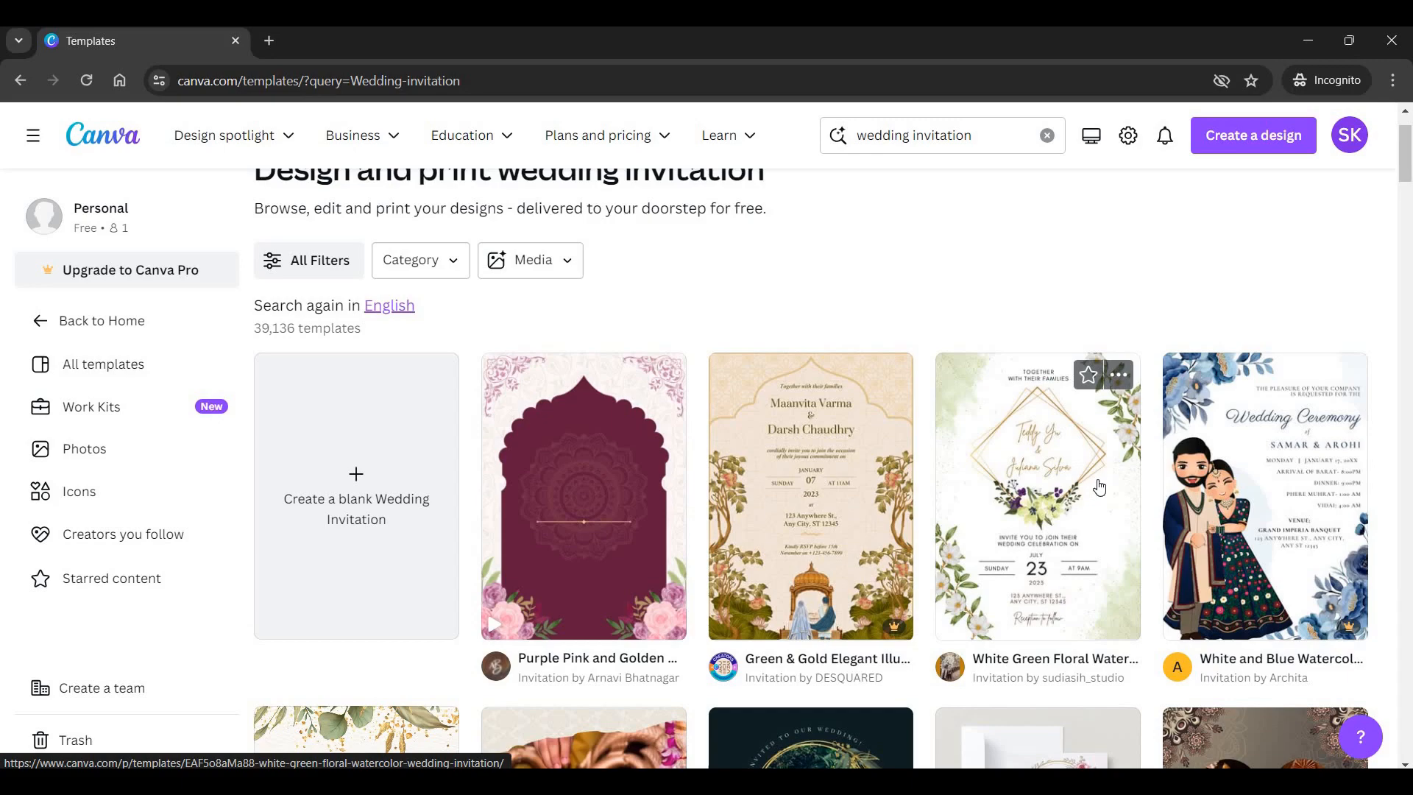
pyautogui.scroll(-8, 1099, 487)
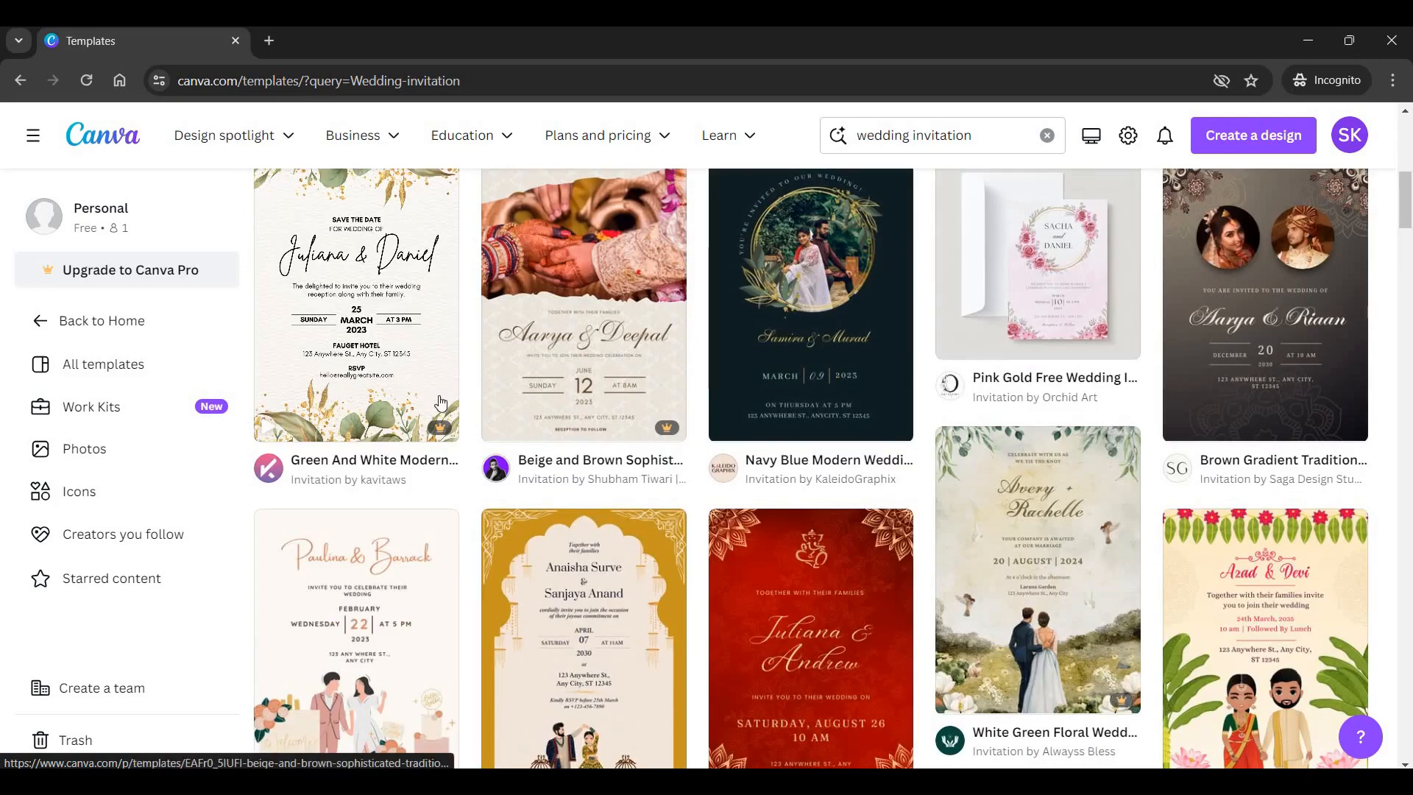
pyautogui.scroll(-3, 899, 429)
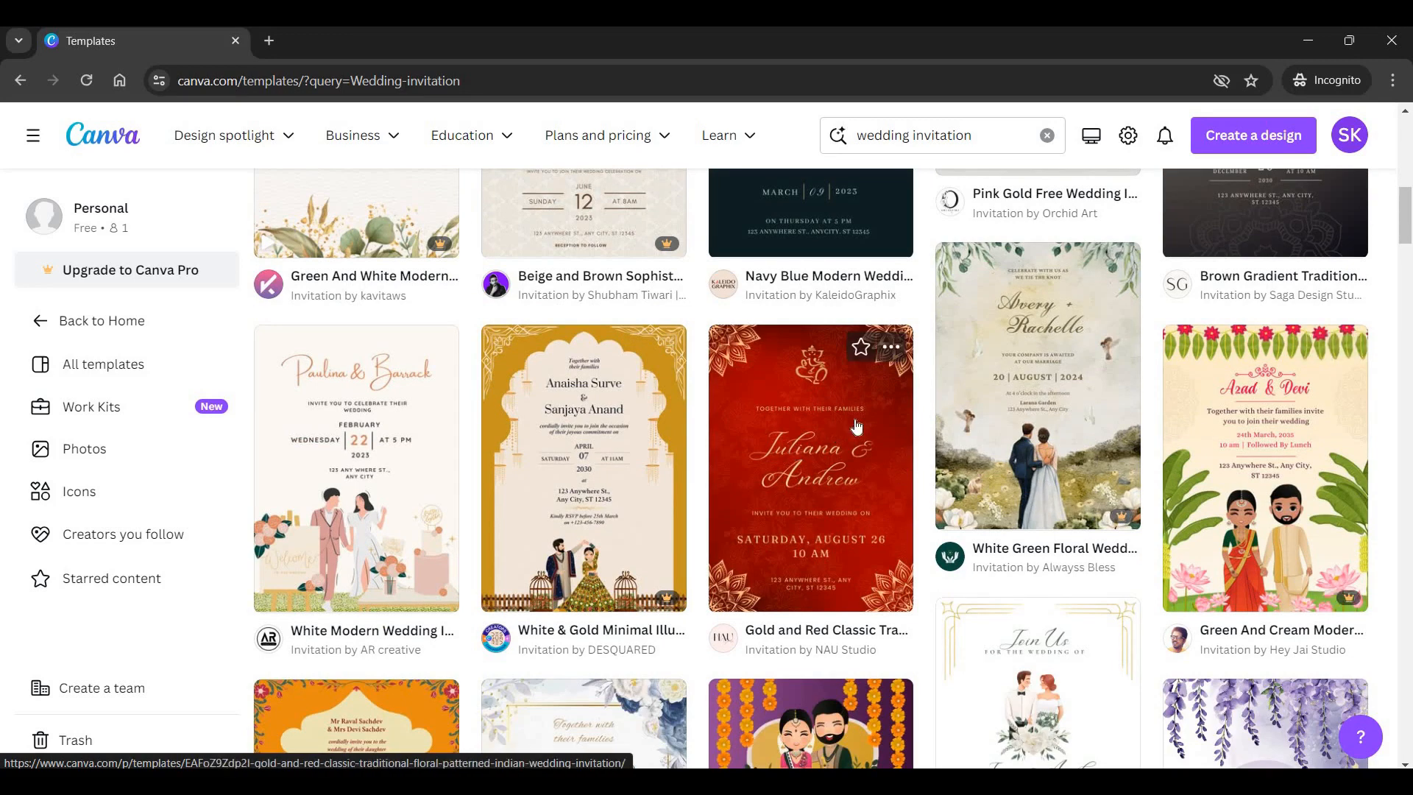
pyautogui.scroll(-6, 856, 425)
pyautogui.scroll(-3, 856, 425)
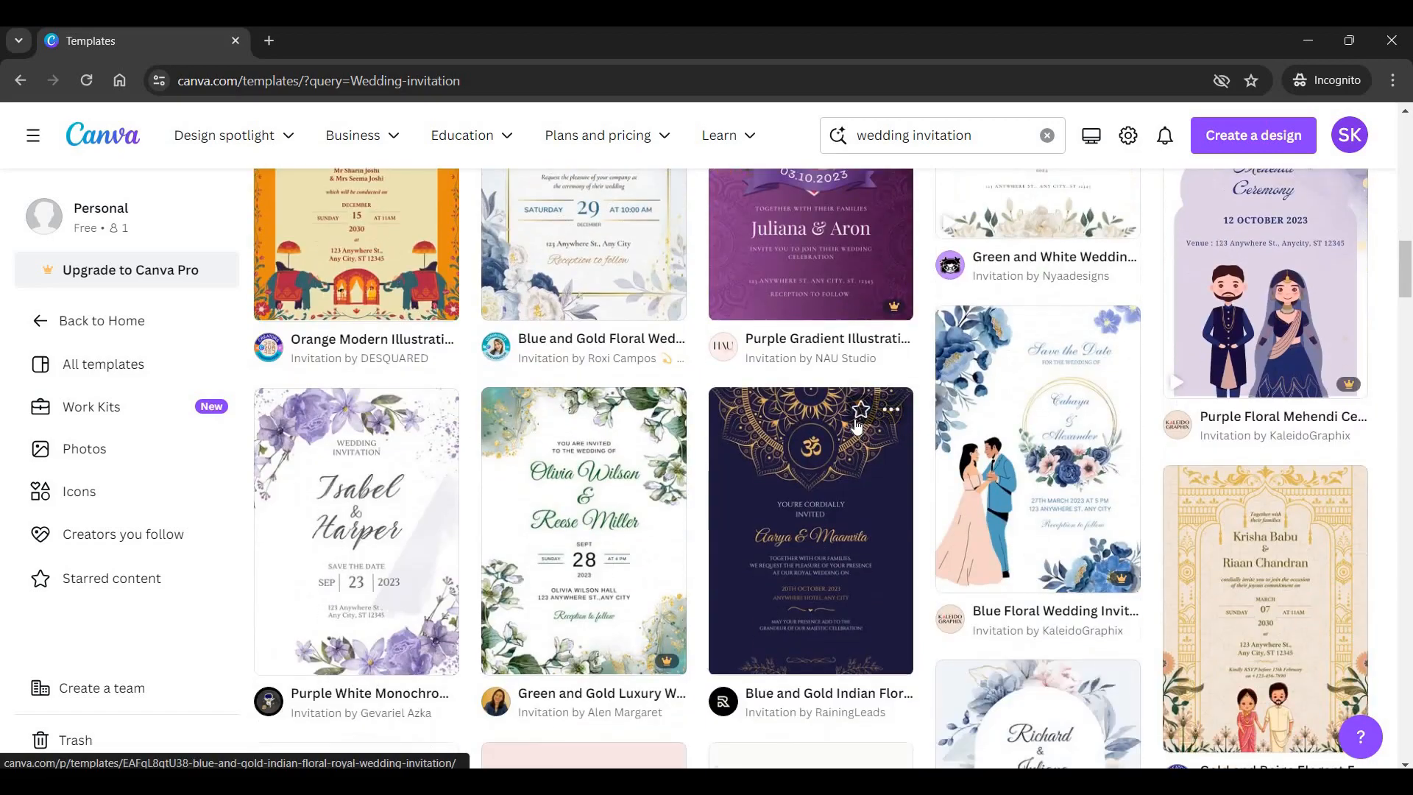
pyautogui.scroll(-5, 856, 425)
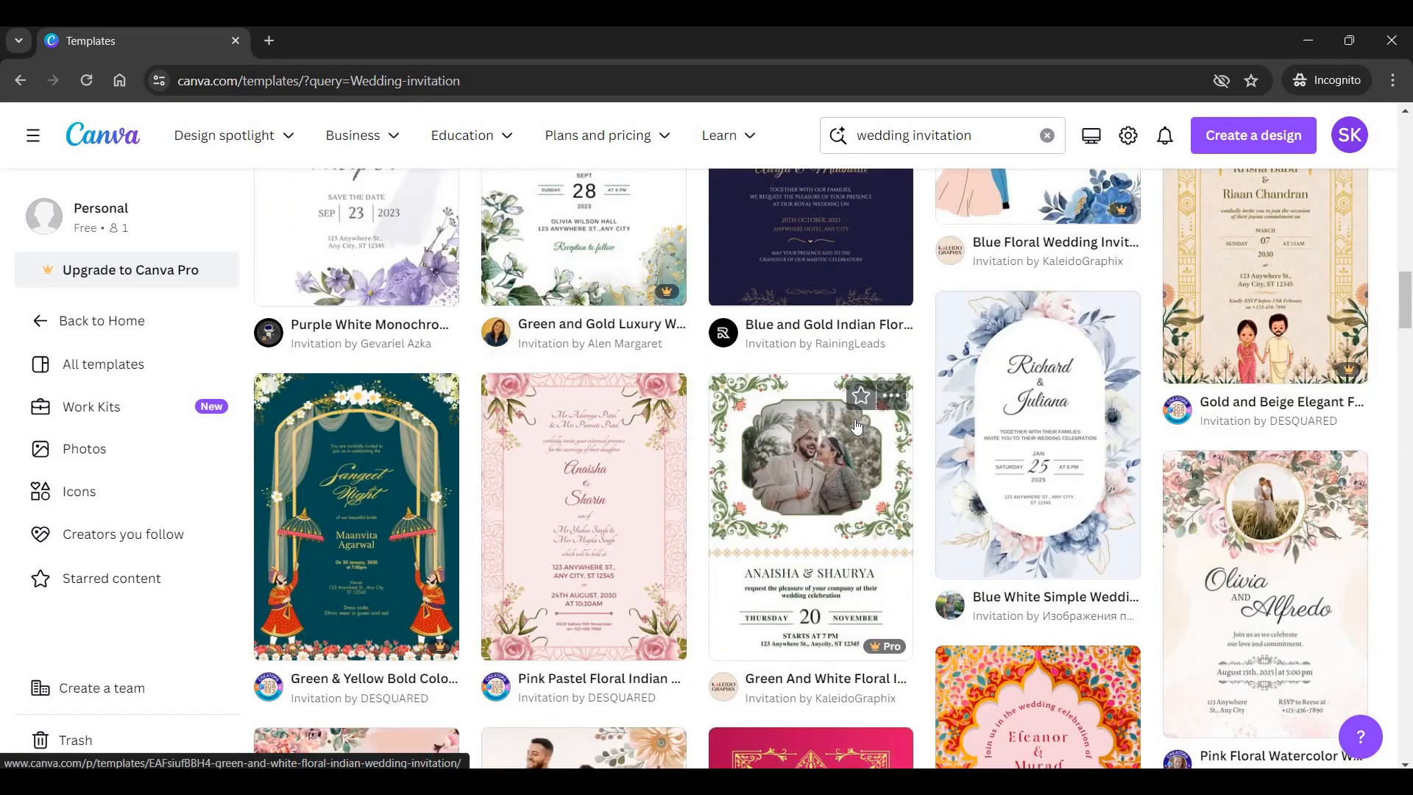
pyautogui.scroll(-4, 855, 425)
pyautogui.scroll(-3, 856, 425)
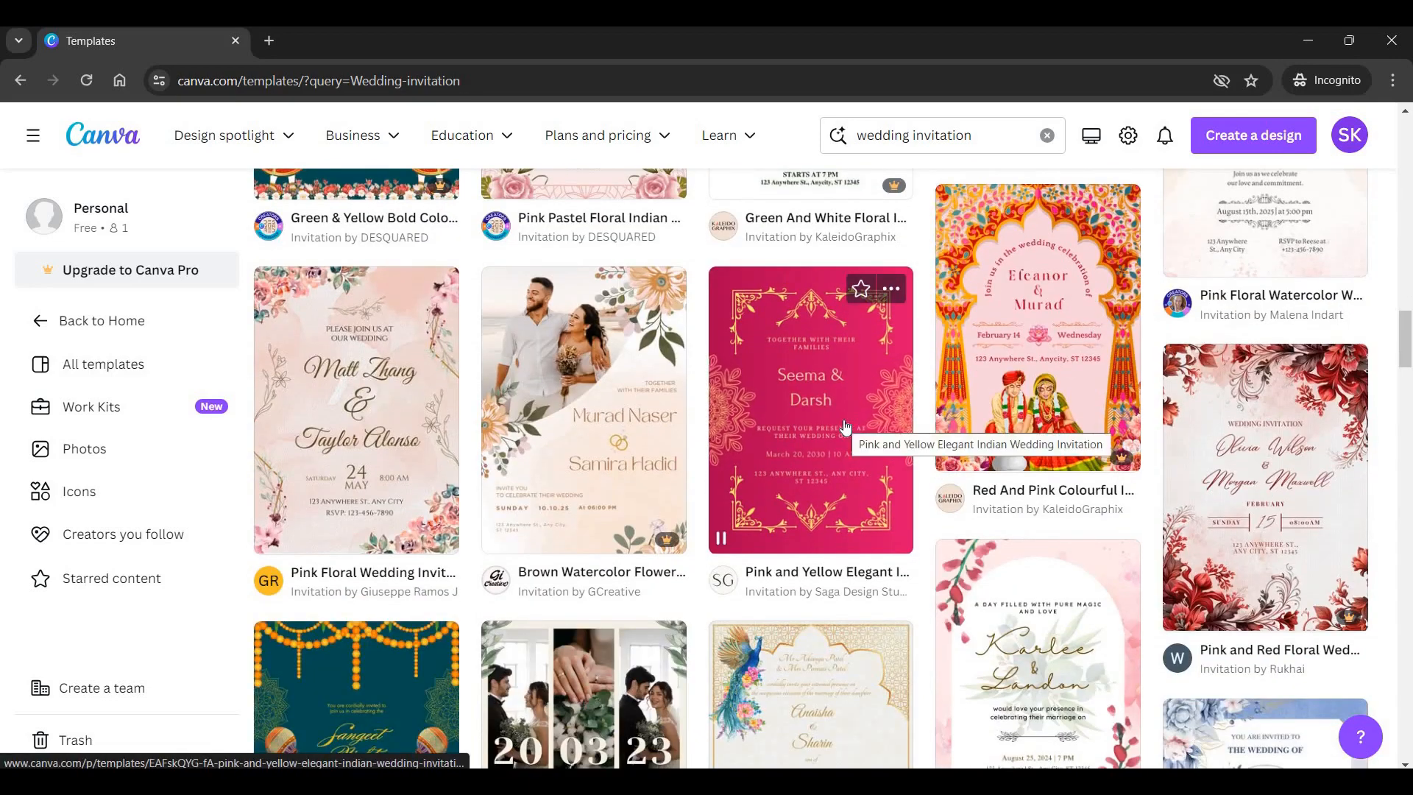
pyautogui.scroll(15, 845, 427)
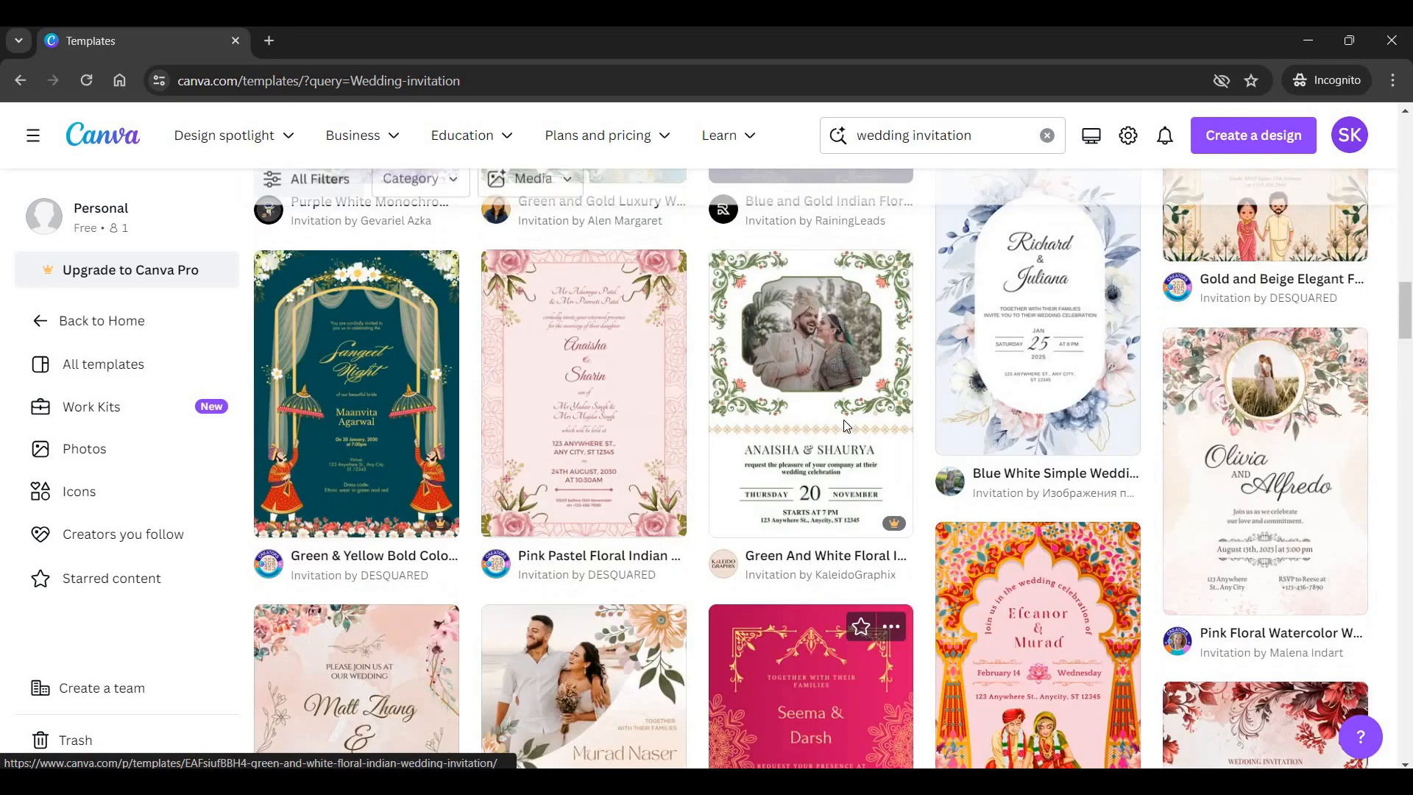
pyautogui.scroll(10, 845, 427)
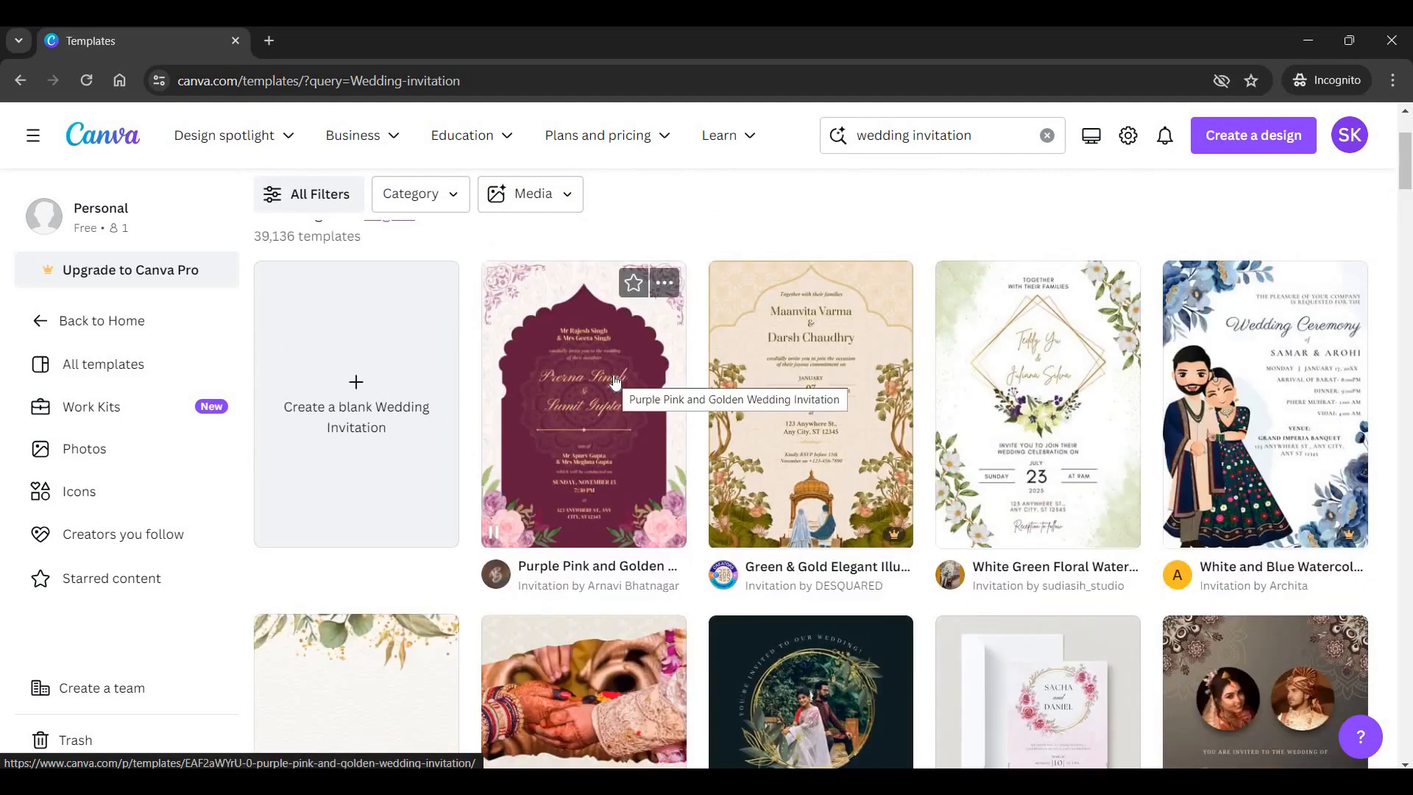
# Open the Purple Pink and Golden Wedding Invitation template for customizing and skip the editor's introductory tour.
pyautogui.click(615, 380)
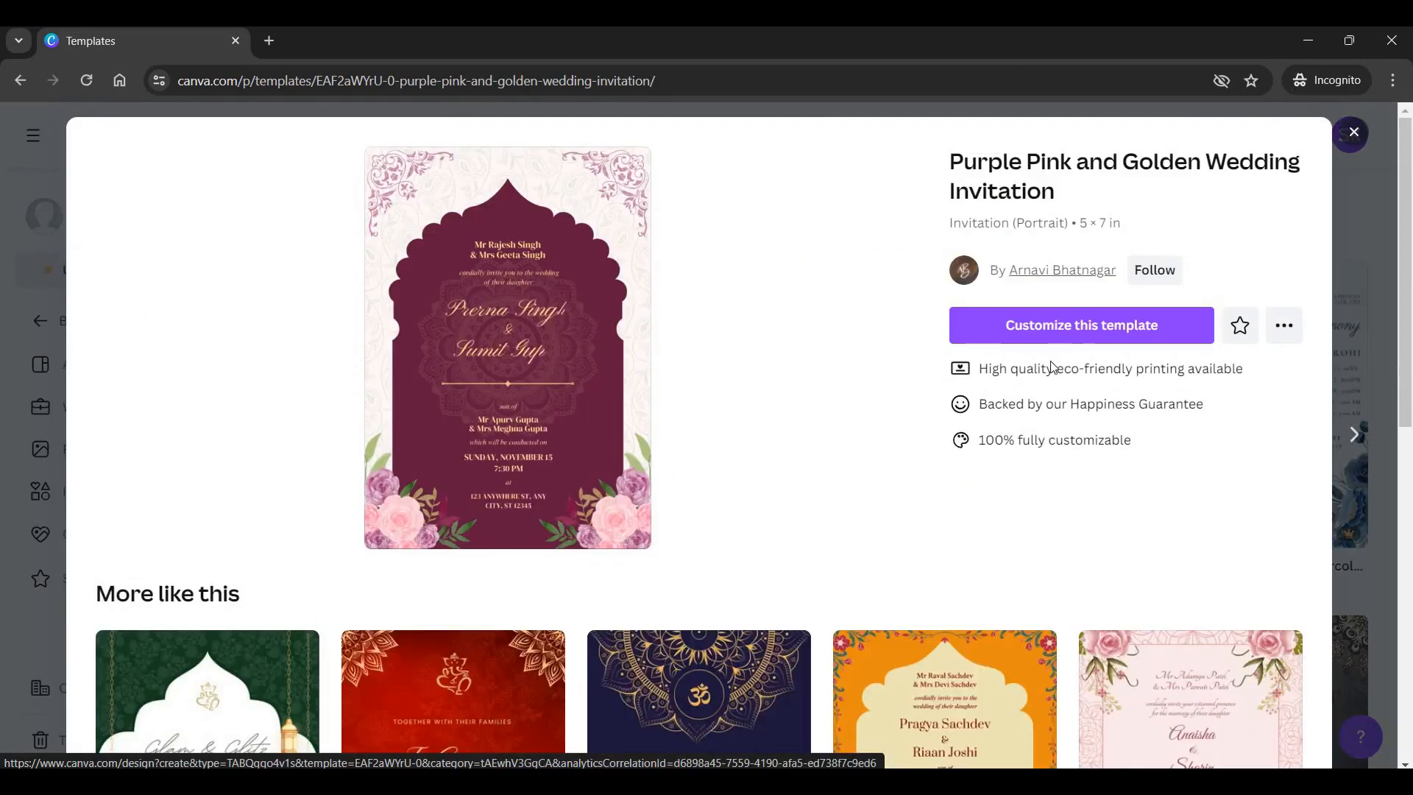
pyautogui.click(1123, 331)
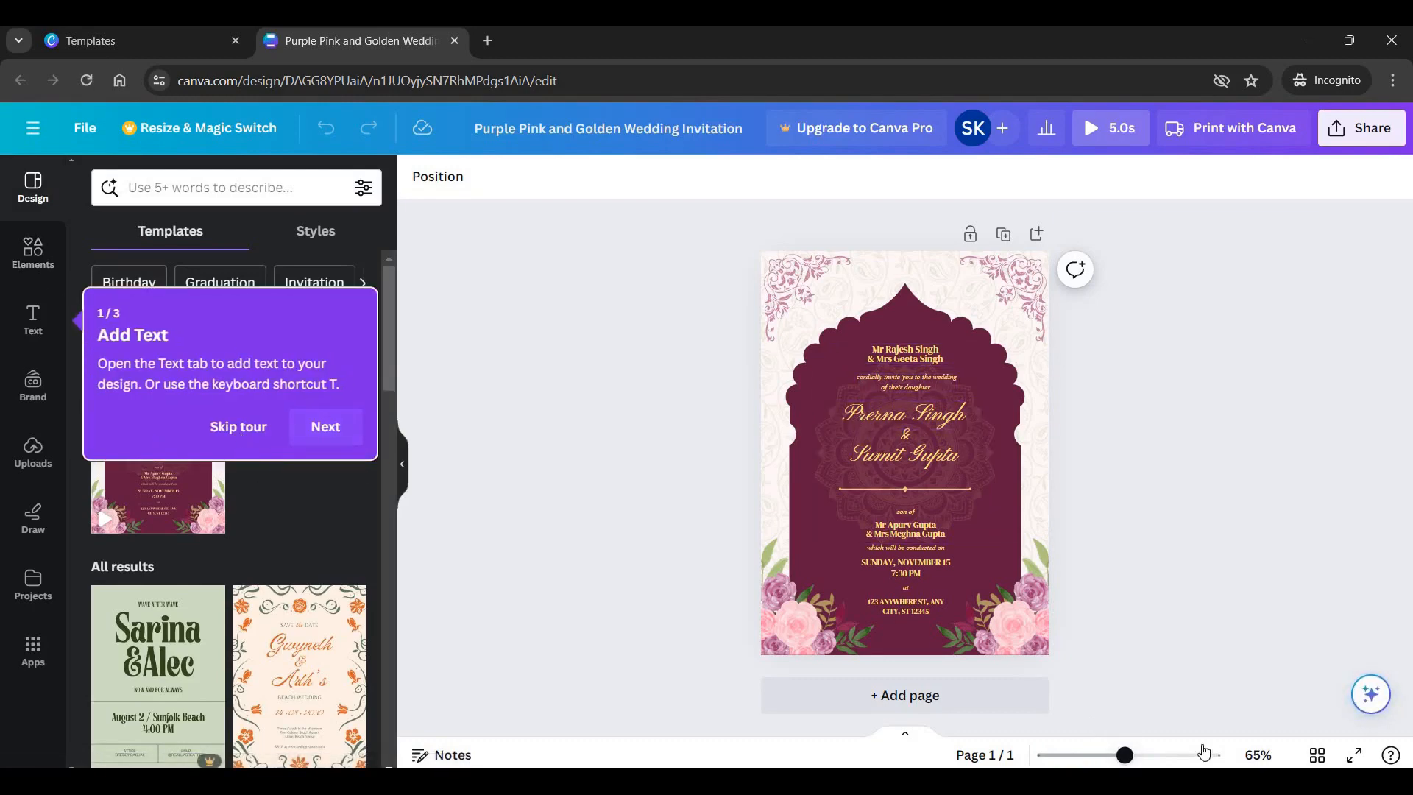
pyautogui.click(238, 427)
# Replace the surname of the groom's father with another name in the parents' text below "son of".
pyautogui.scroll(5, 997, 356)
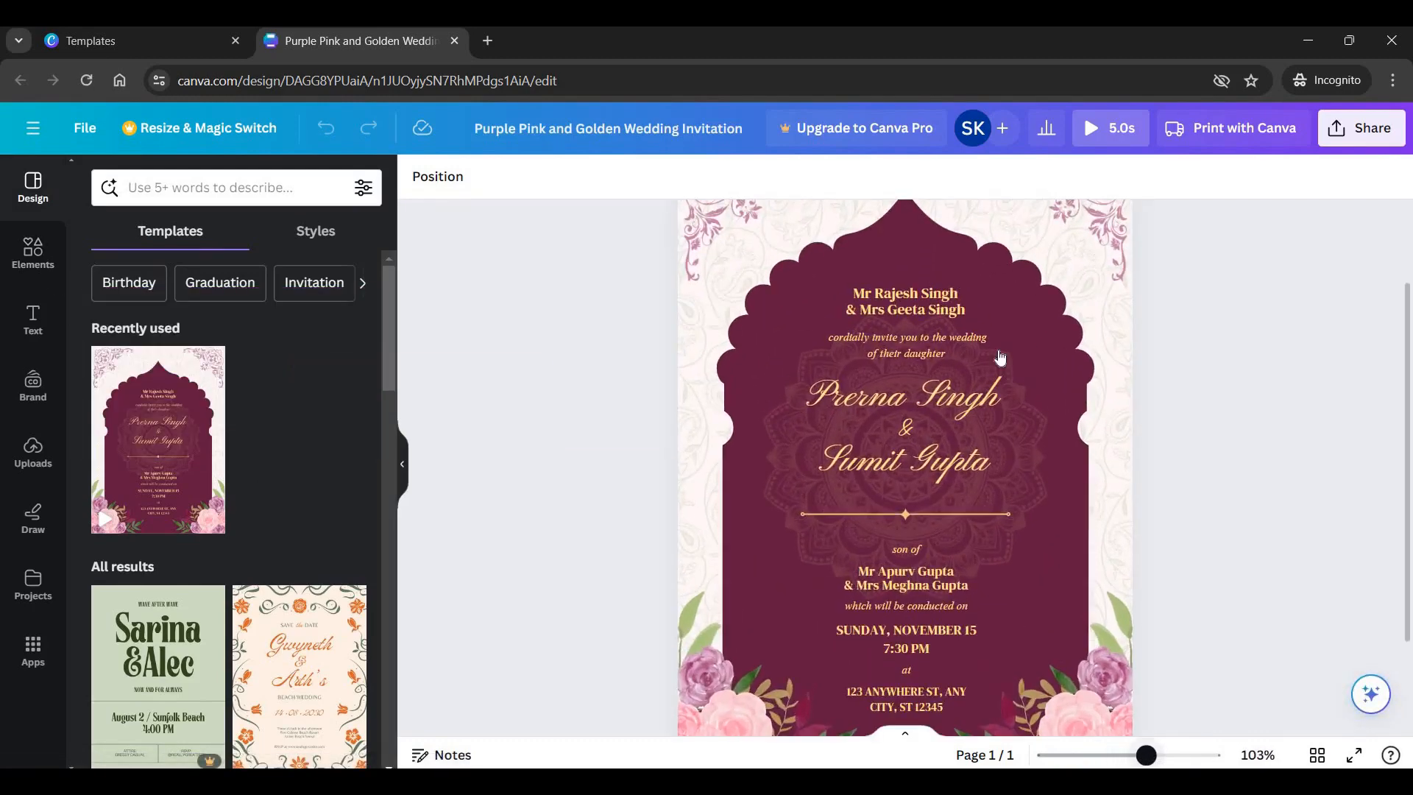
pyautogui.scroll(3, 906, 413)
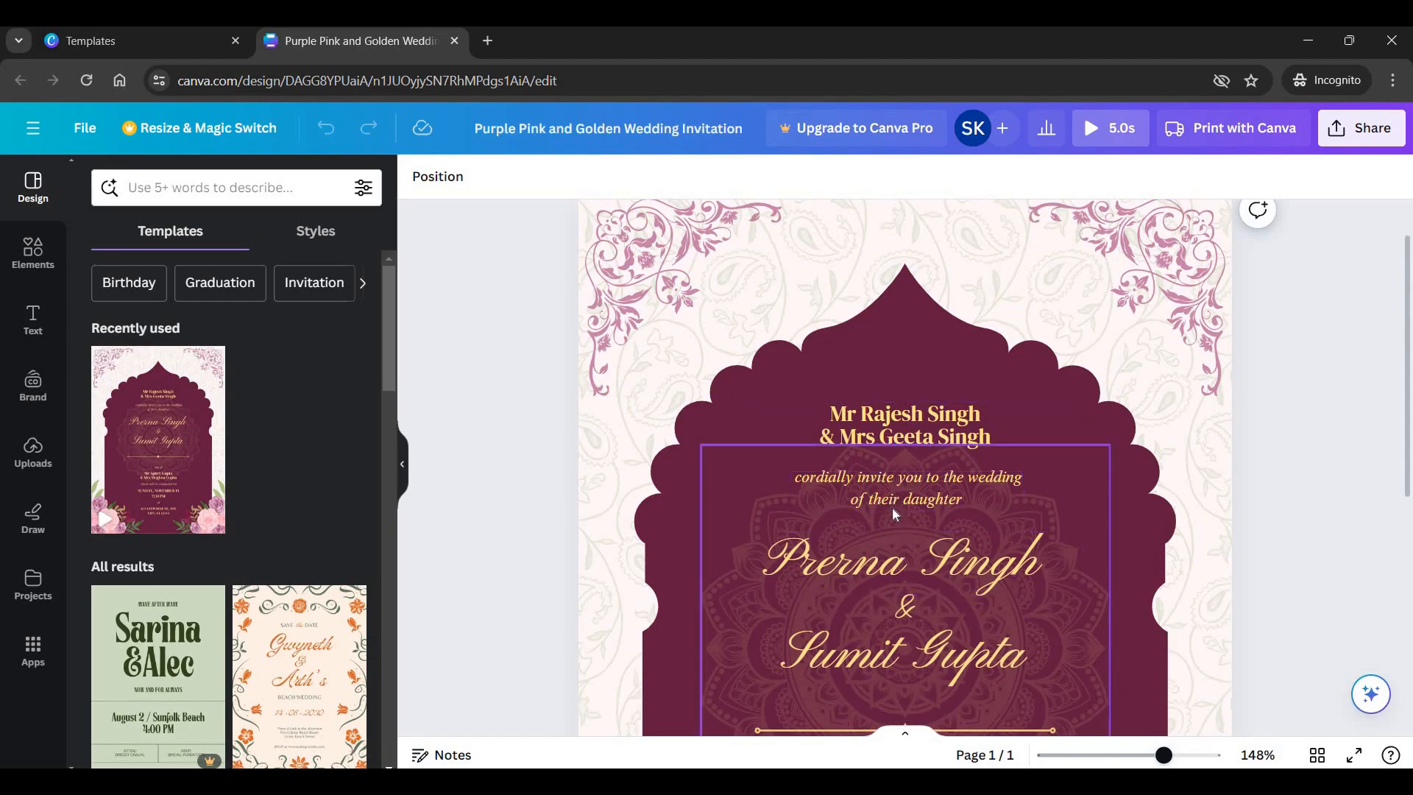
pyautogui.scroll(-1, 892, 508)
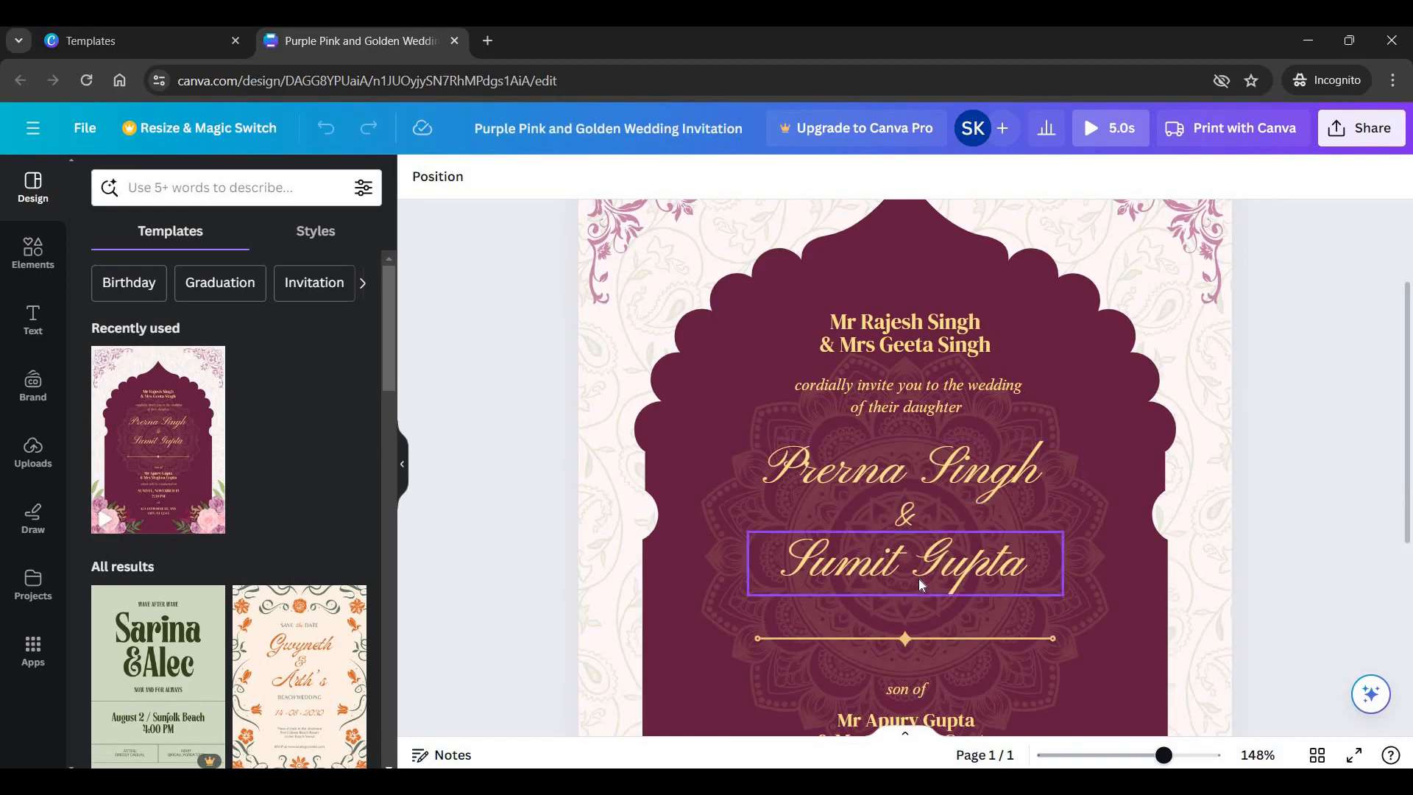
pyautogui.scroll(-3, 918, 578)
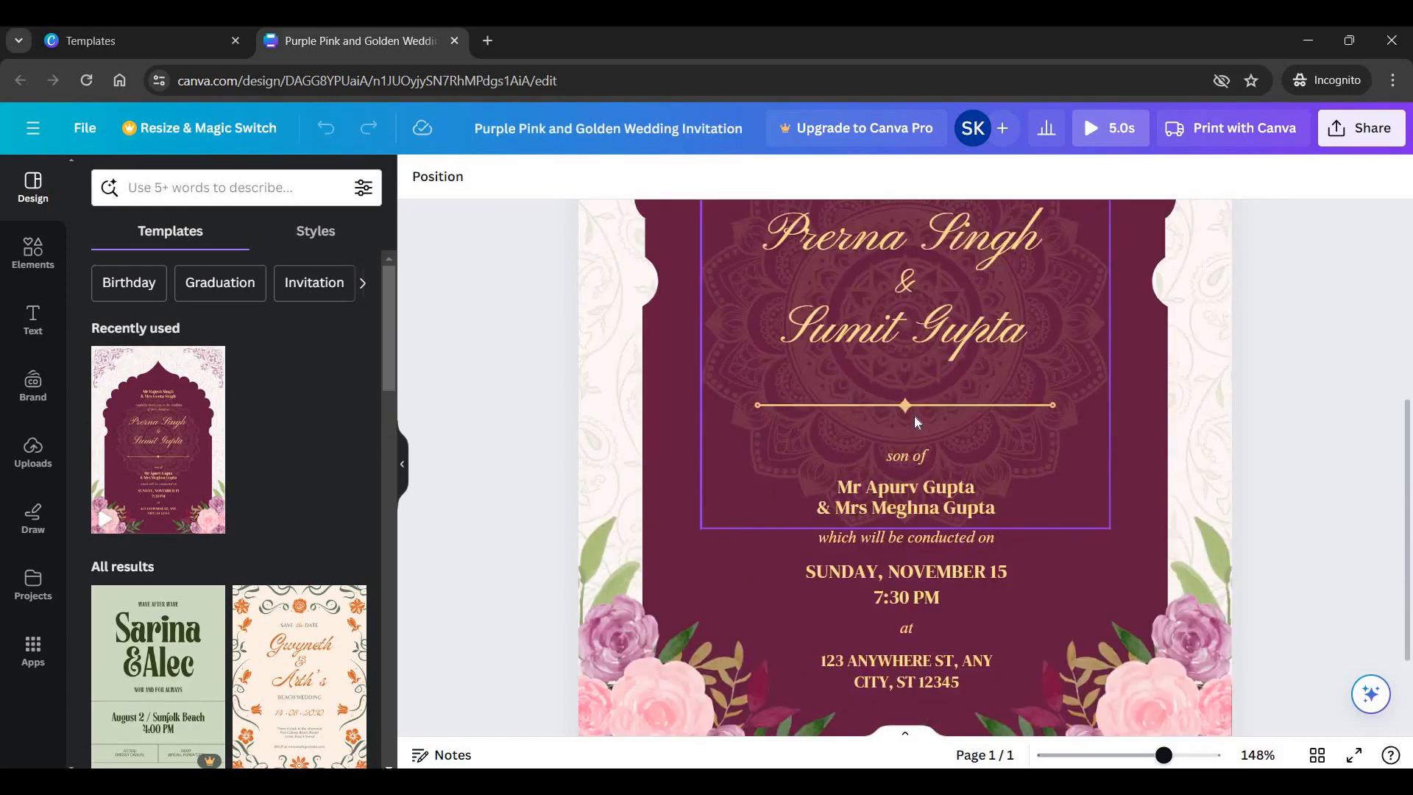
pyautogui.doubleClick(916, 462)
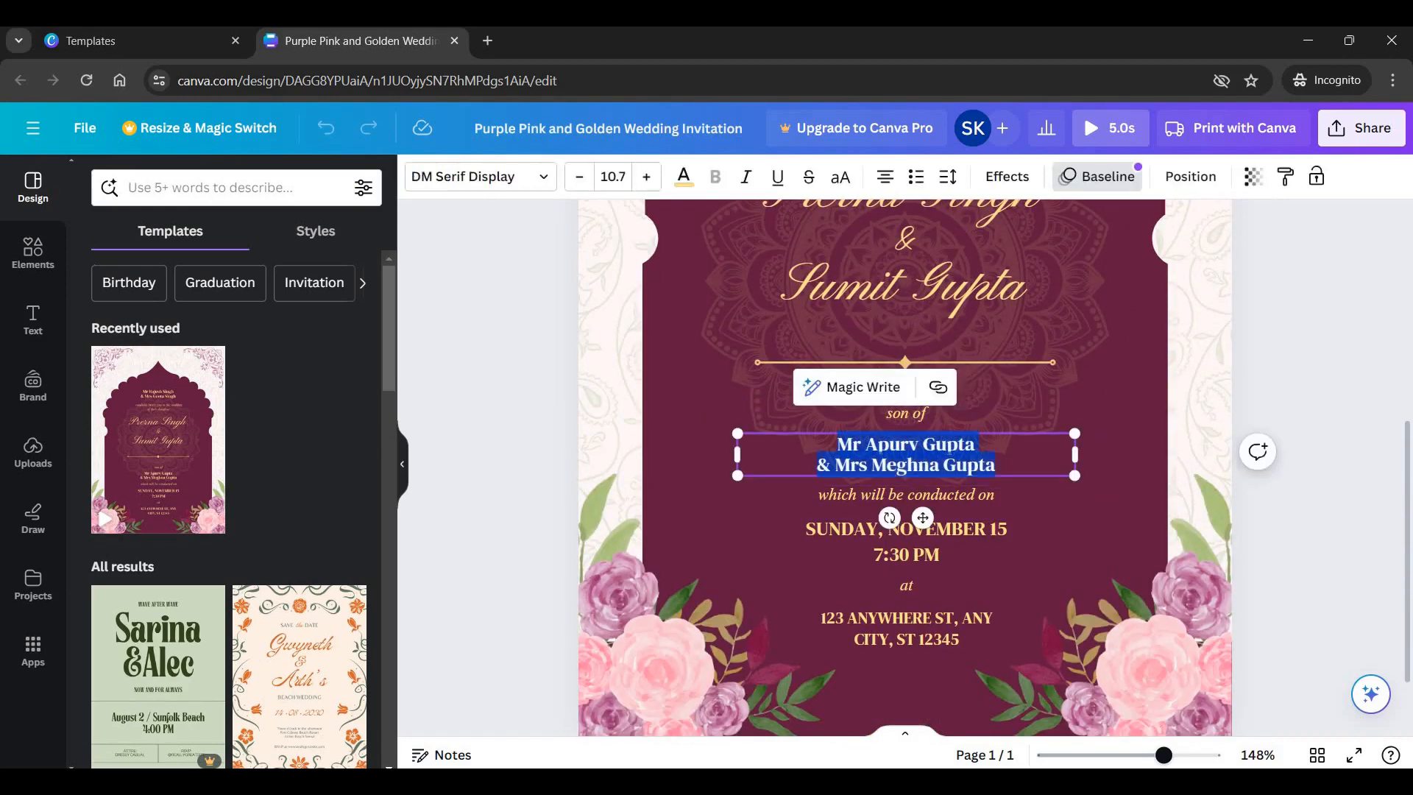
pyautogui.click(975, 445)
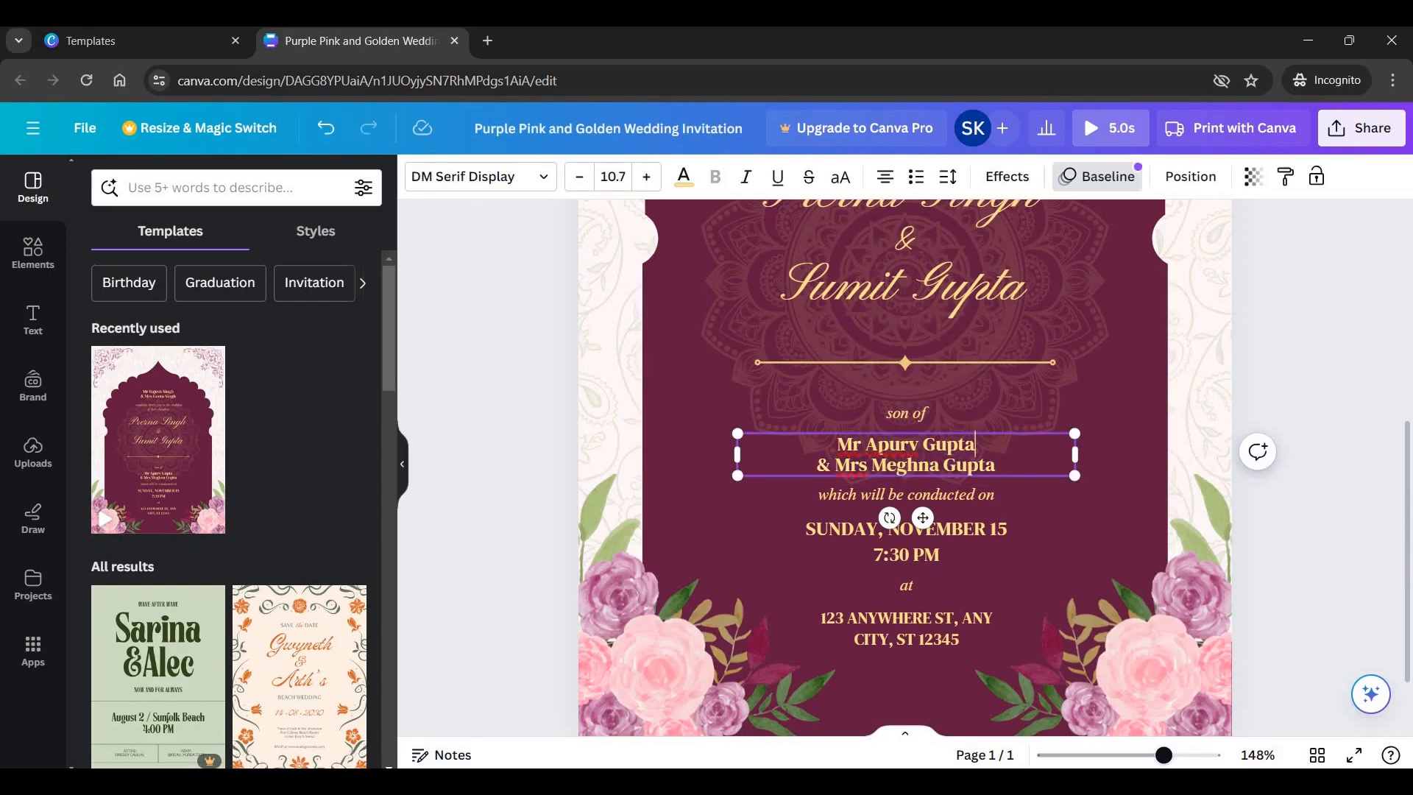
pyautogui.press('BackSpace')
pyautogui.press('BackSpace')
pyautogui.press('BackSpace')
pyautogui.press('BackSpace')
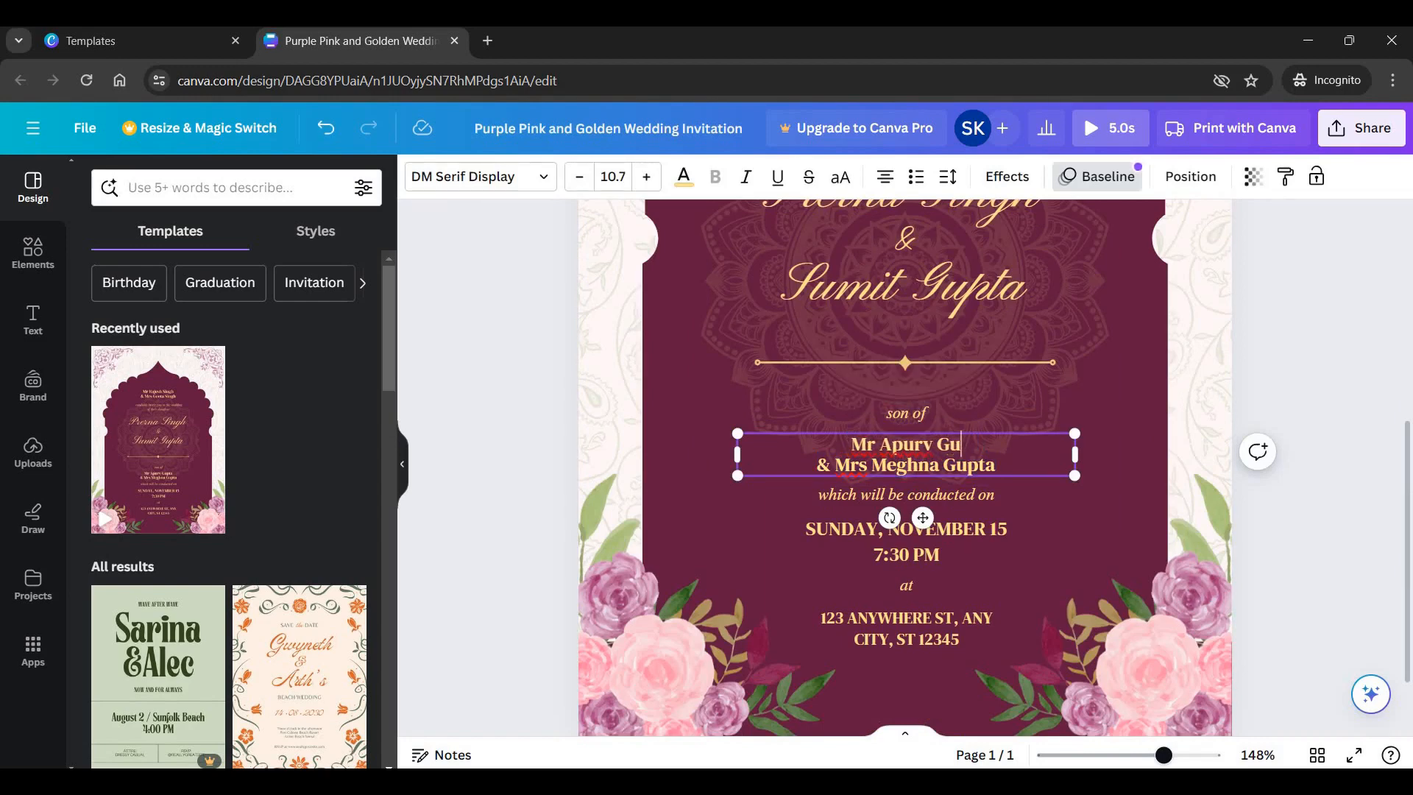
pyautogui.press('BackSpace')
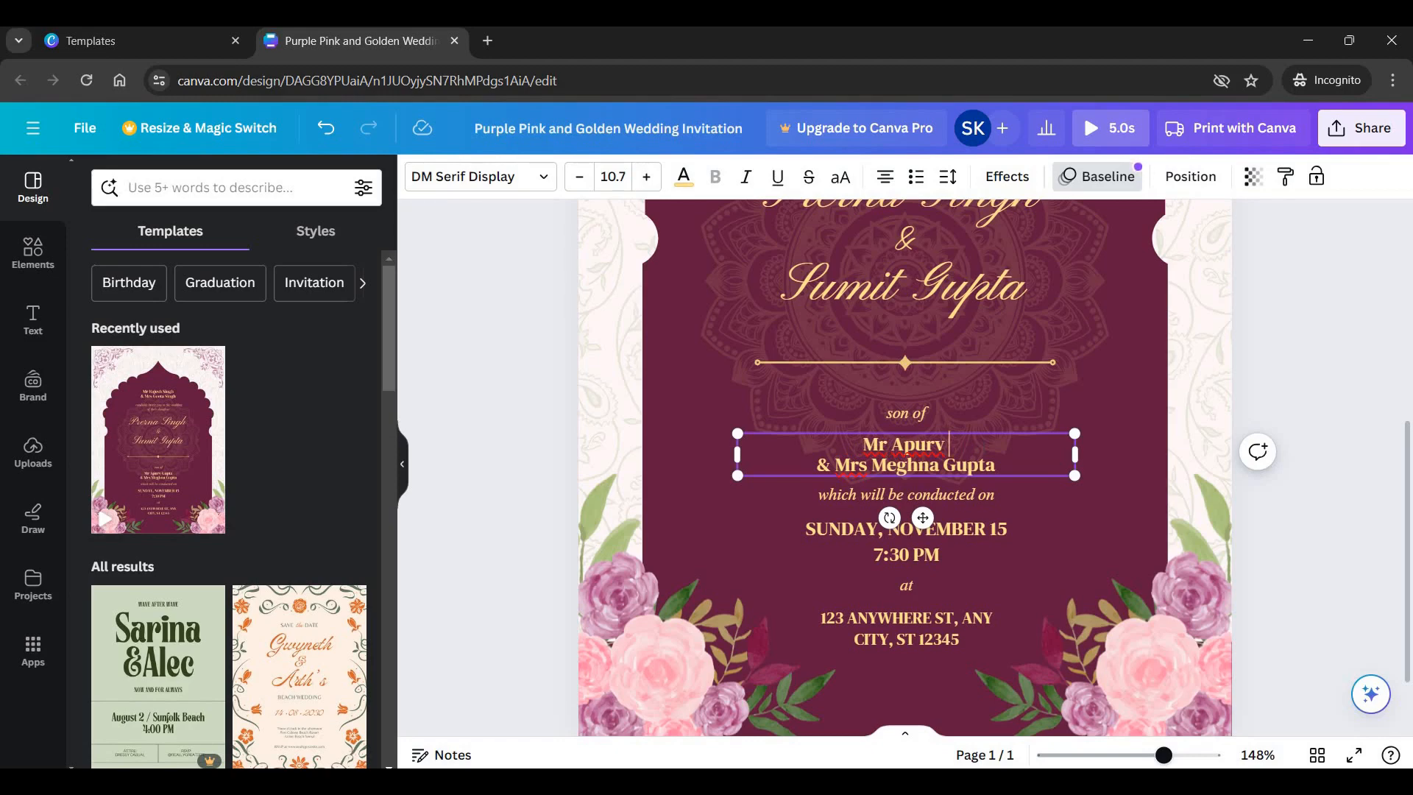
pyautogui.write('Ramesh')
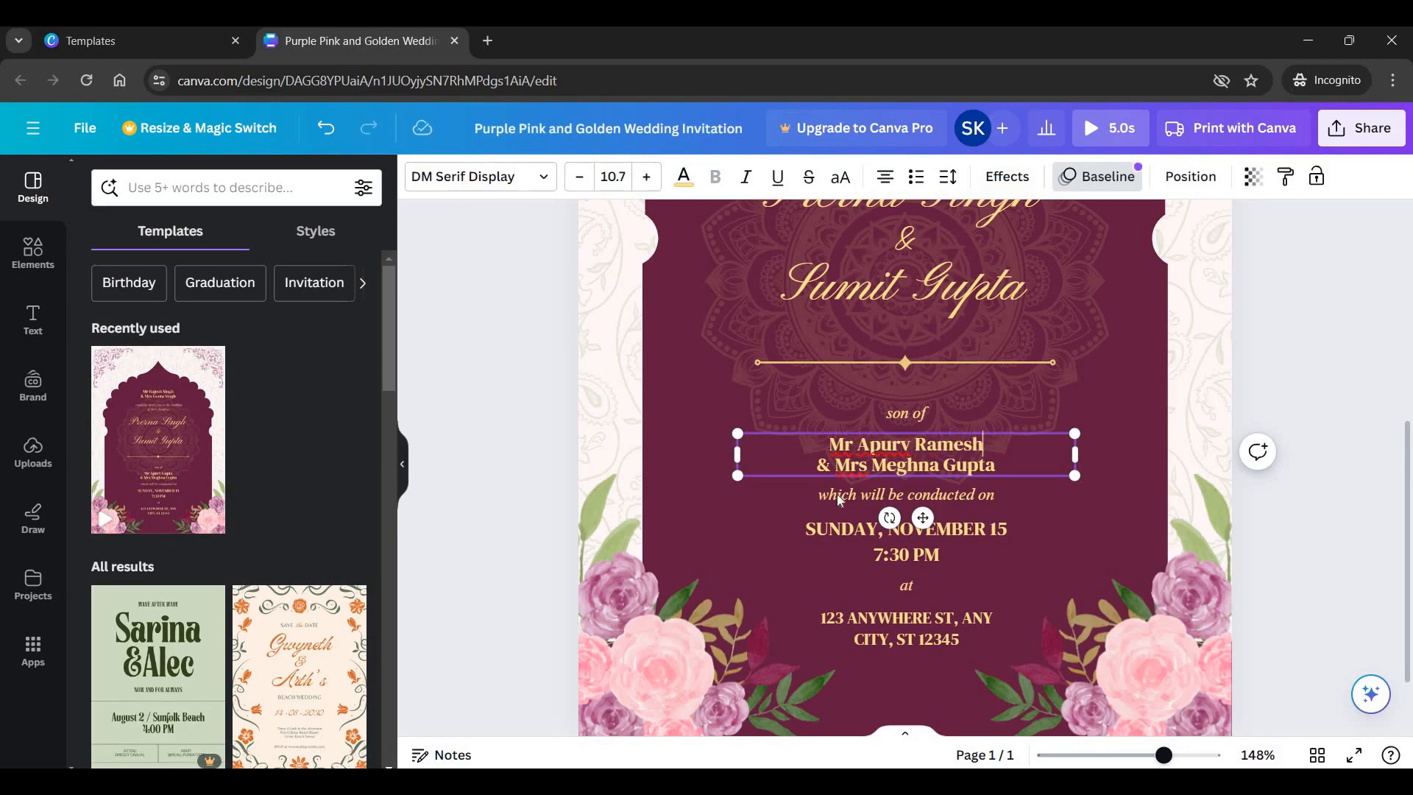
# Change the wedding date in the event details below "which will be conducted on" to SUNDAY, JUNE 19.
pyautogui.scroll(-1, 838, 498)
pyautogui.click(832, 474)
pyautogui.doubleClick(929, 446)
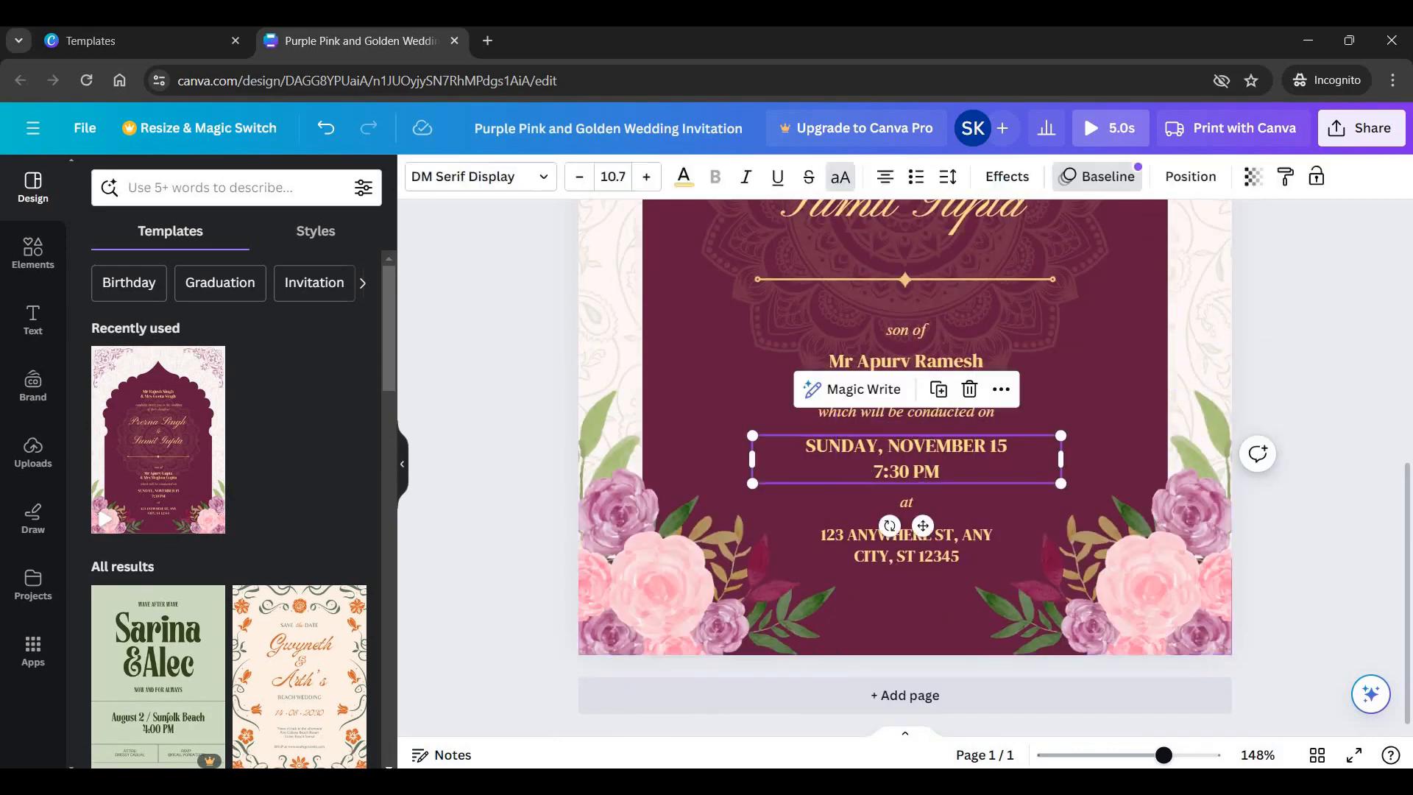
pyautogui.click(1007, 446)
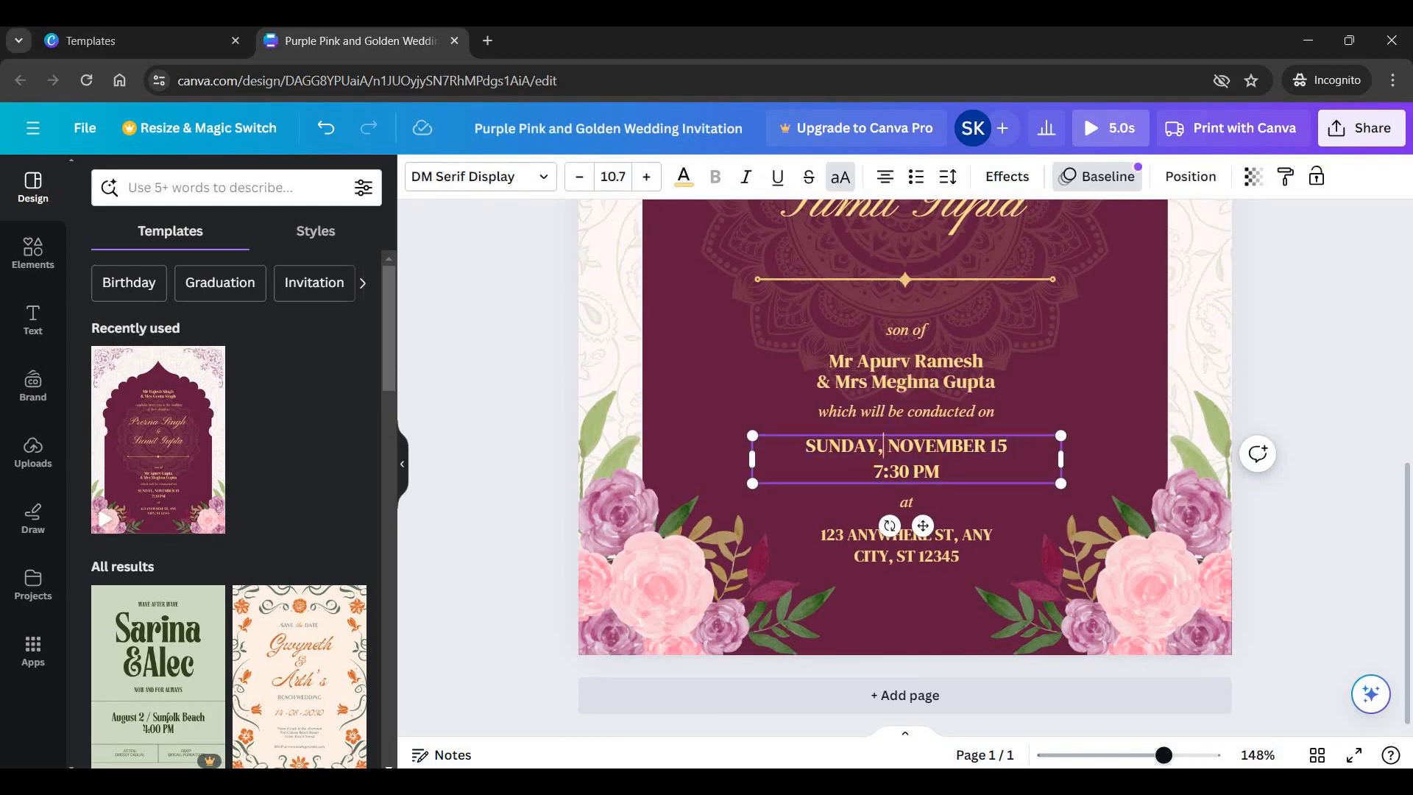
pyautogui.moveTo(936, 446); pyautogui.dragTo(887, 446)
pyautogui.click(995, 446)
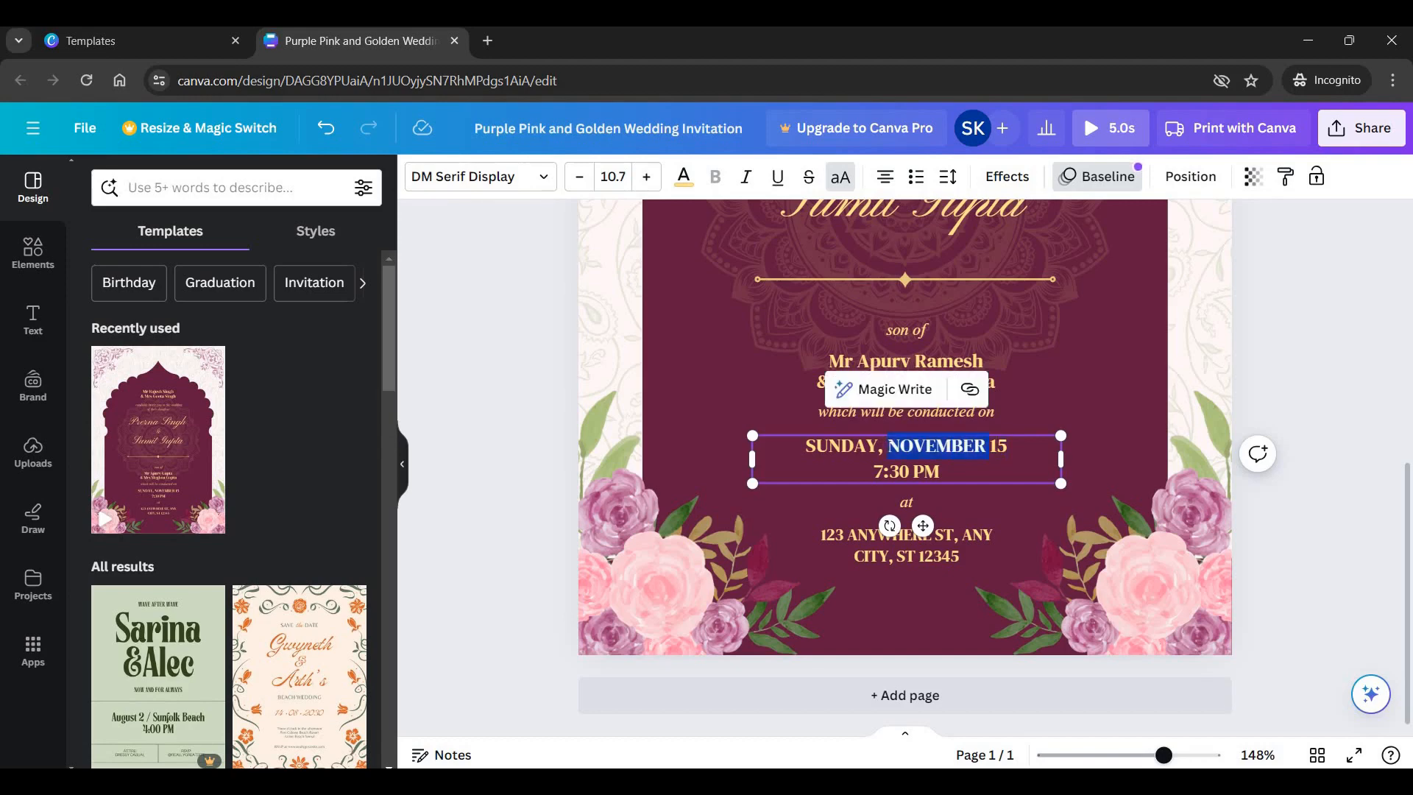
pyautogui.write('JUNE')
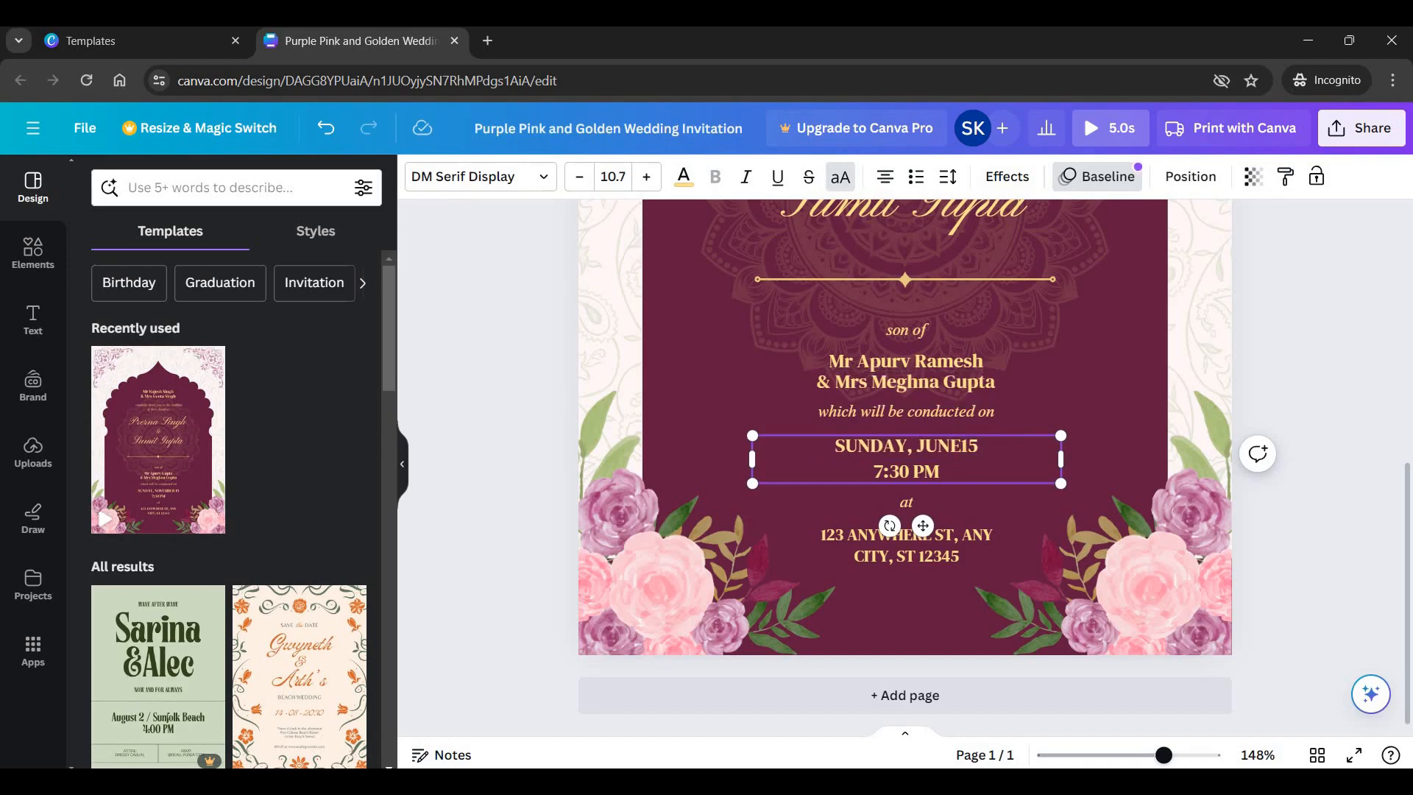
pyautogui.press('BackSpace')
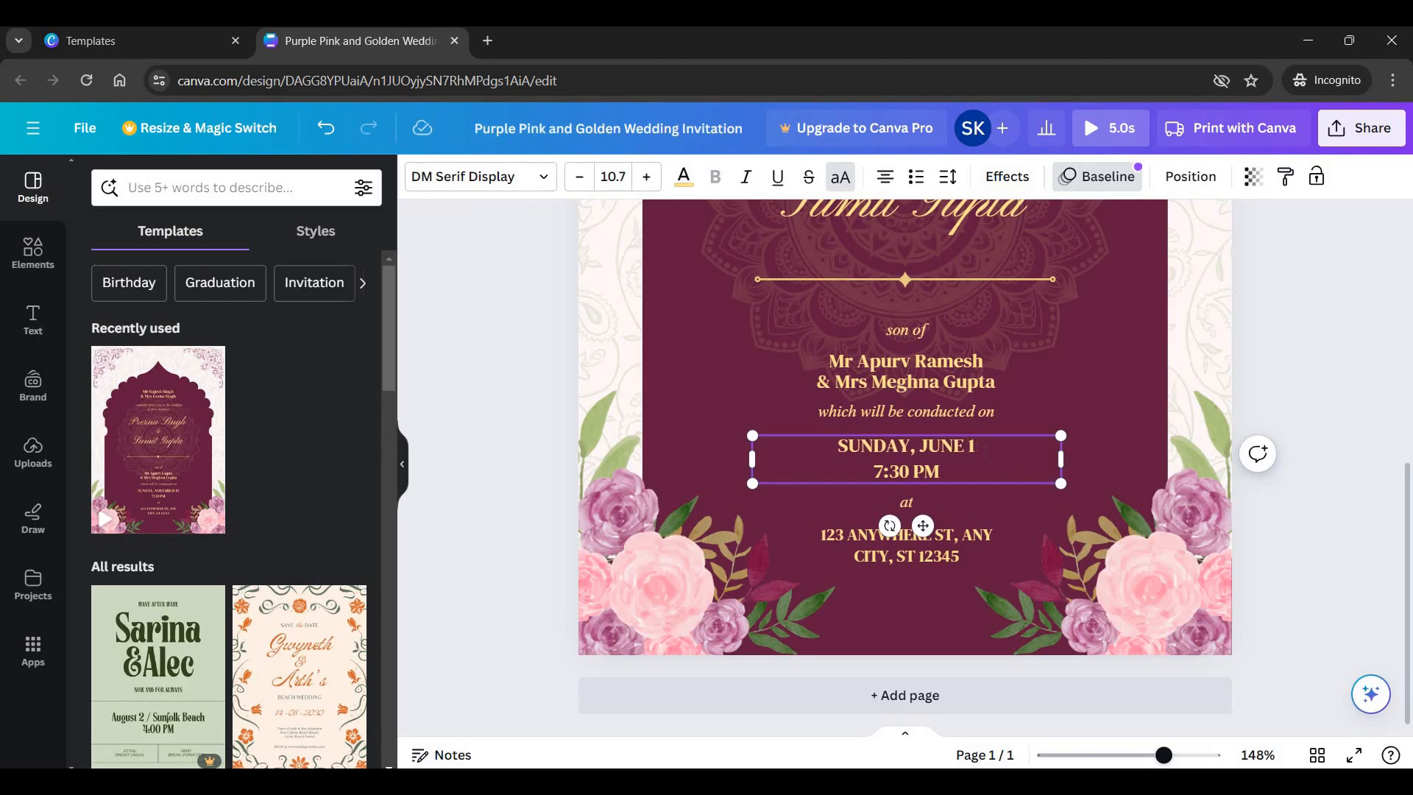
pyautogui.write('9TH')
pyautogui.press('BackSpace')
pyautogui.press('BackSpace')
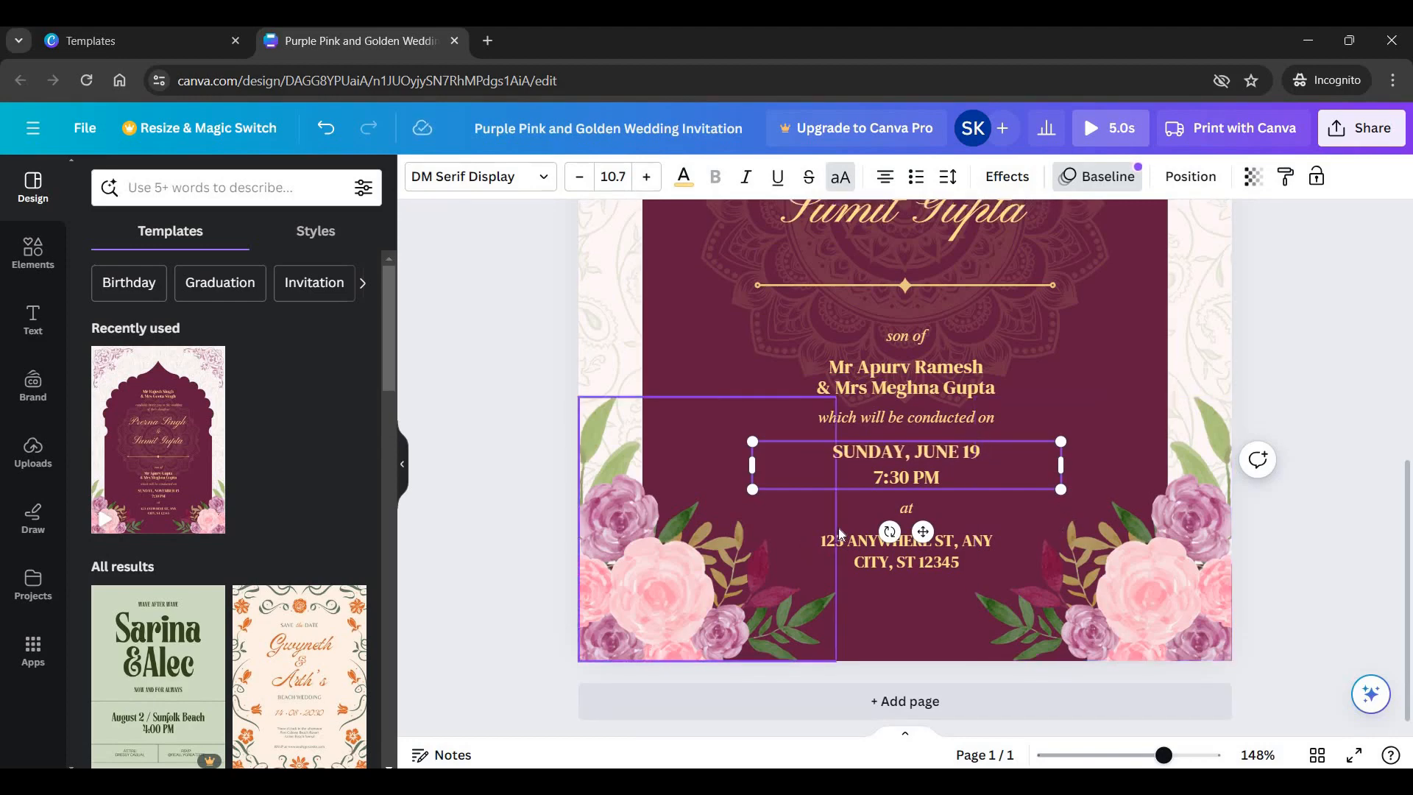
# Play the preview of the edited invitation to check its text, and close it.
pyautogui.scroll(7, 838, 528)
pyautogui.click(1134, 311)
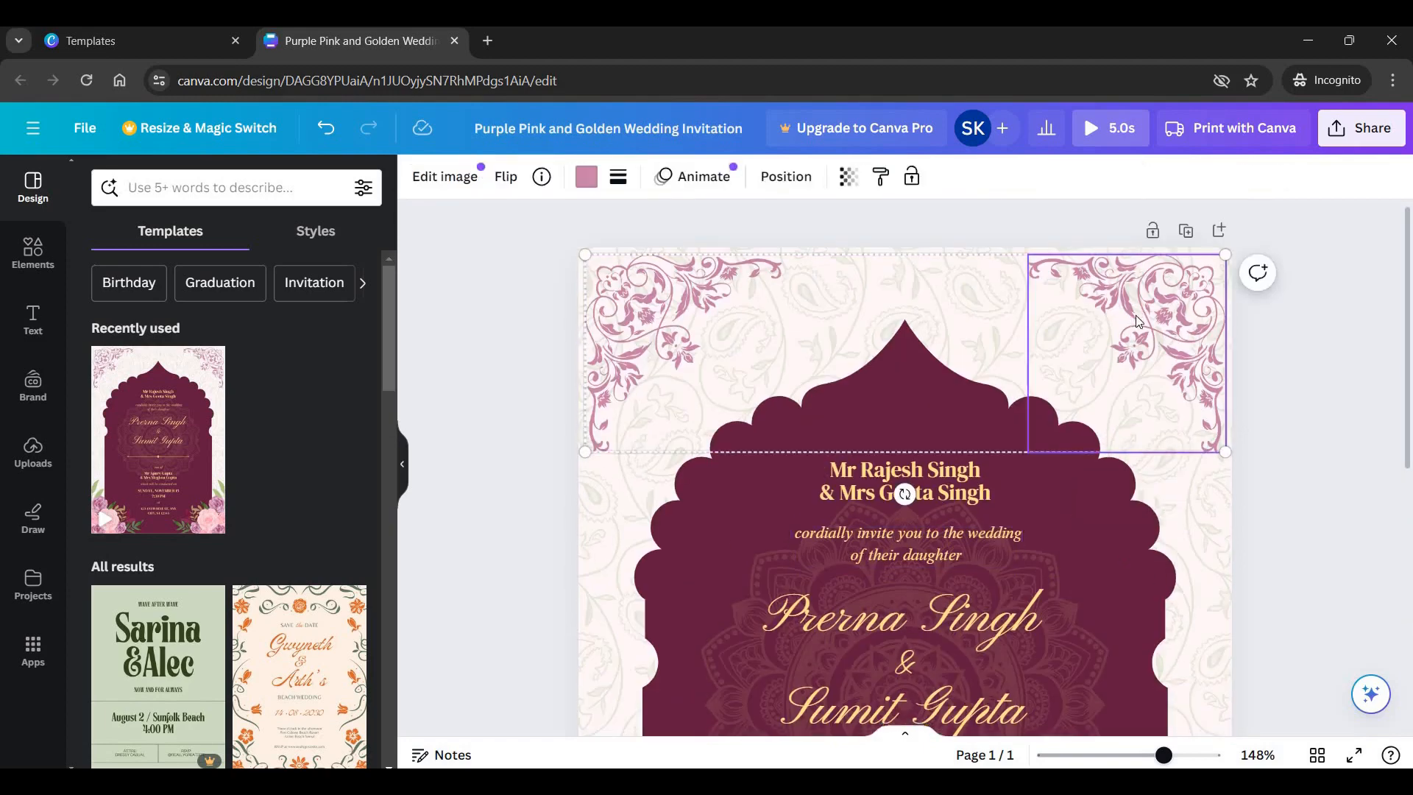
pyautogui.scroll(-5, 1135, 350)
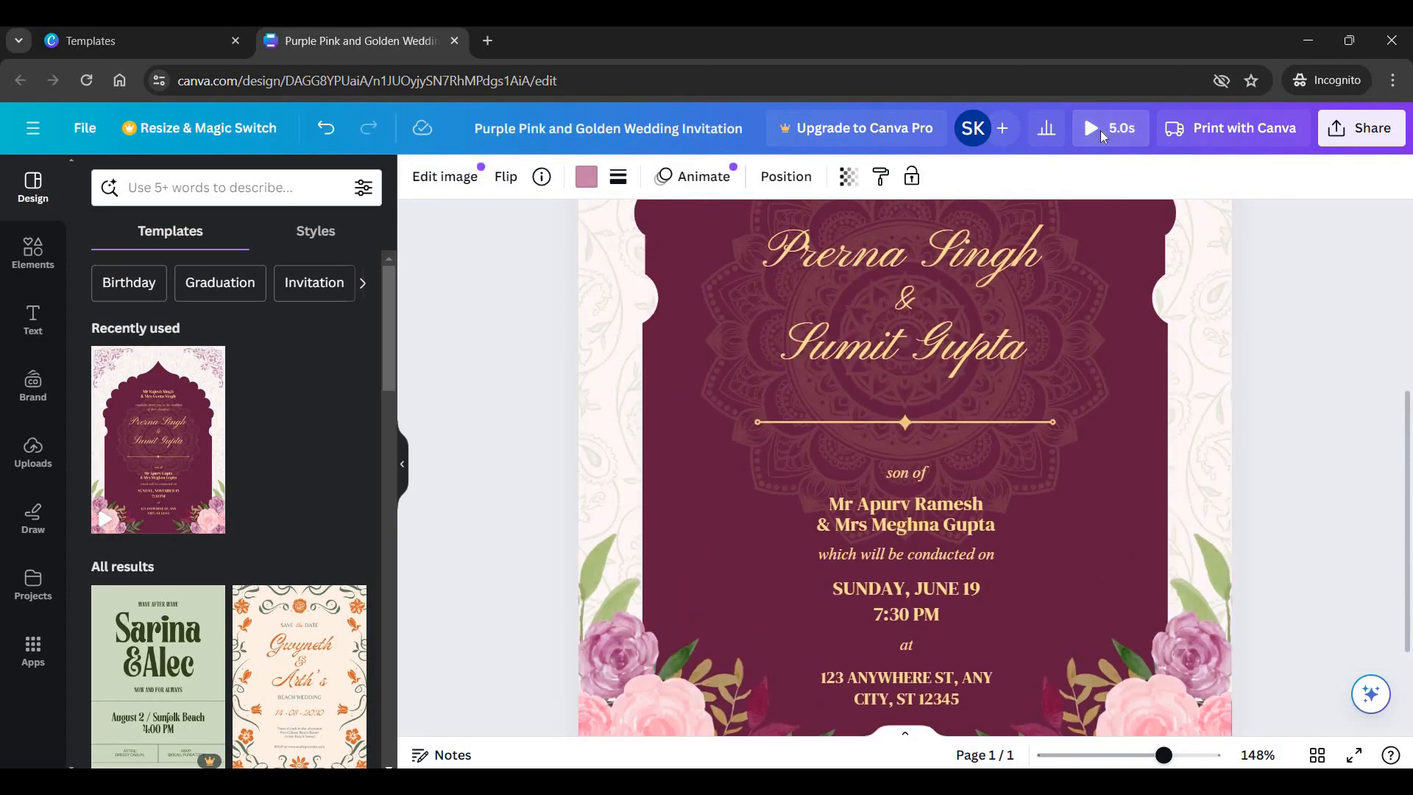
pyautogui.click(1101, 130)
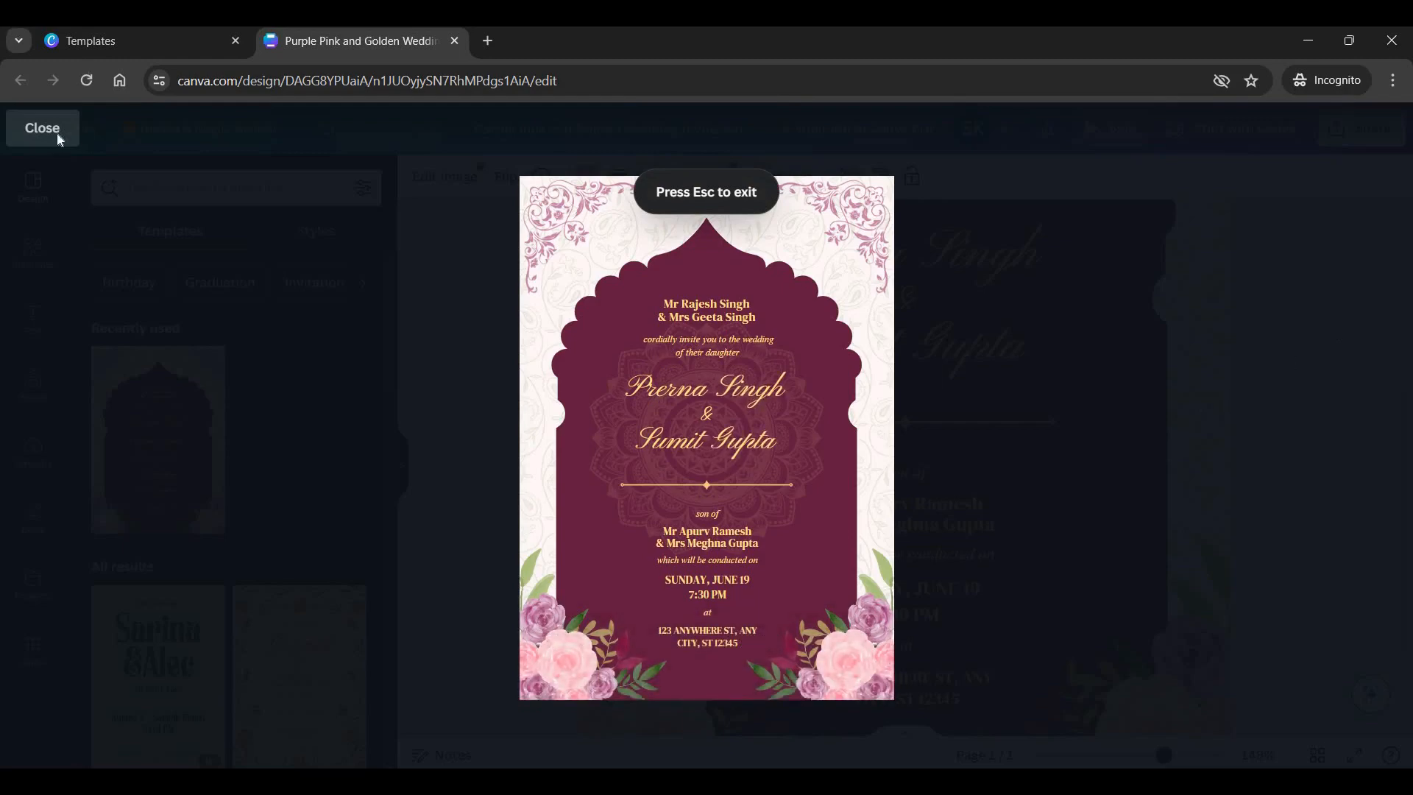
pyautogui.press('Escape')
# Review the Print with Canva options for the invitation, including paper type, finish, quantity and envelopes, and close them without ordering.
pyautogui.scroll(5, 1312, 355)
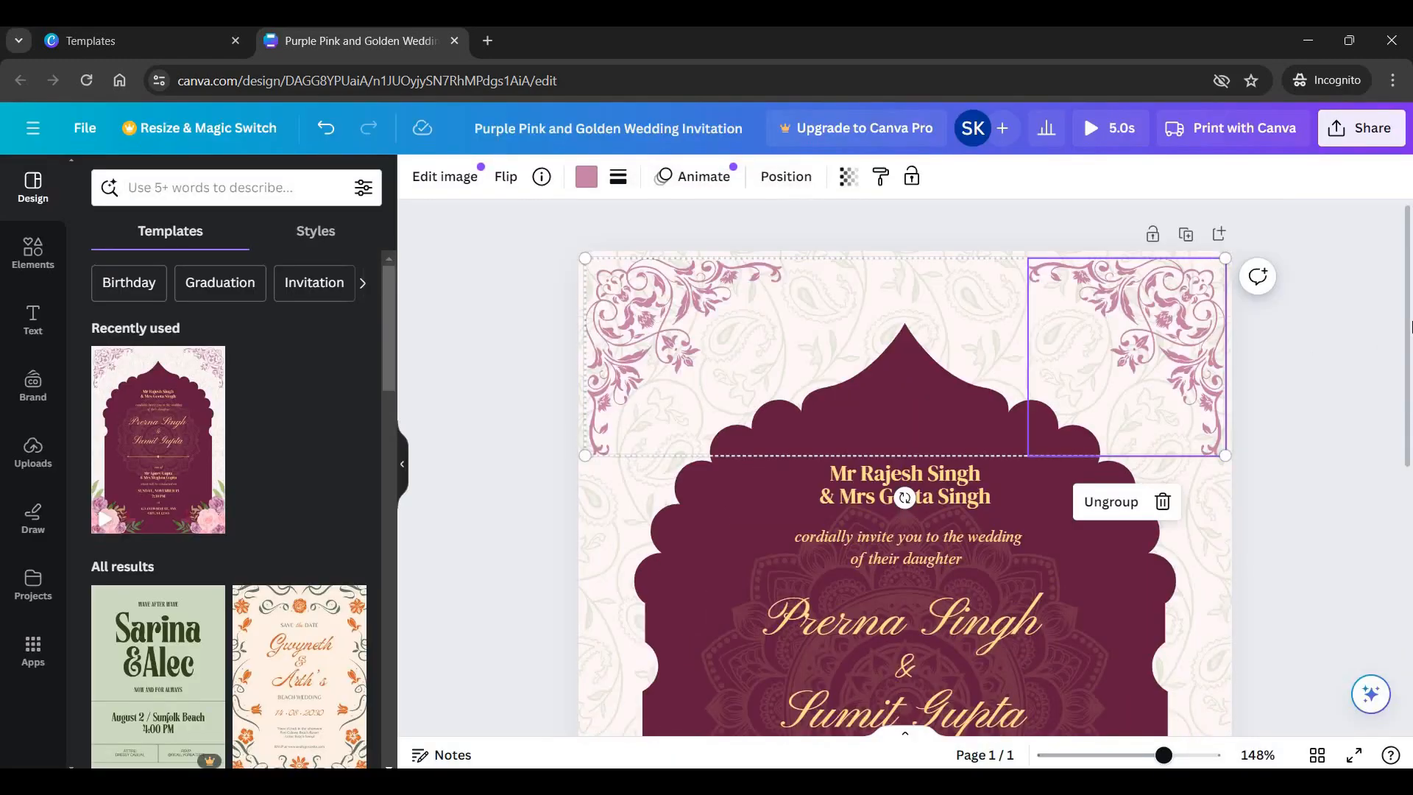
pyautogui.scroll(-9, 1409, 361)
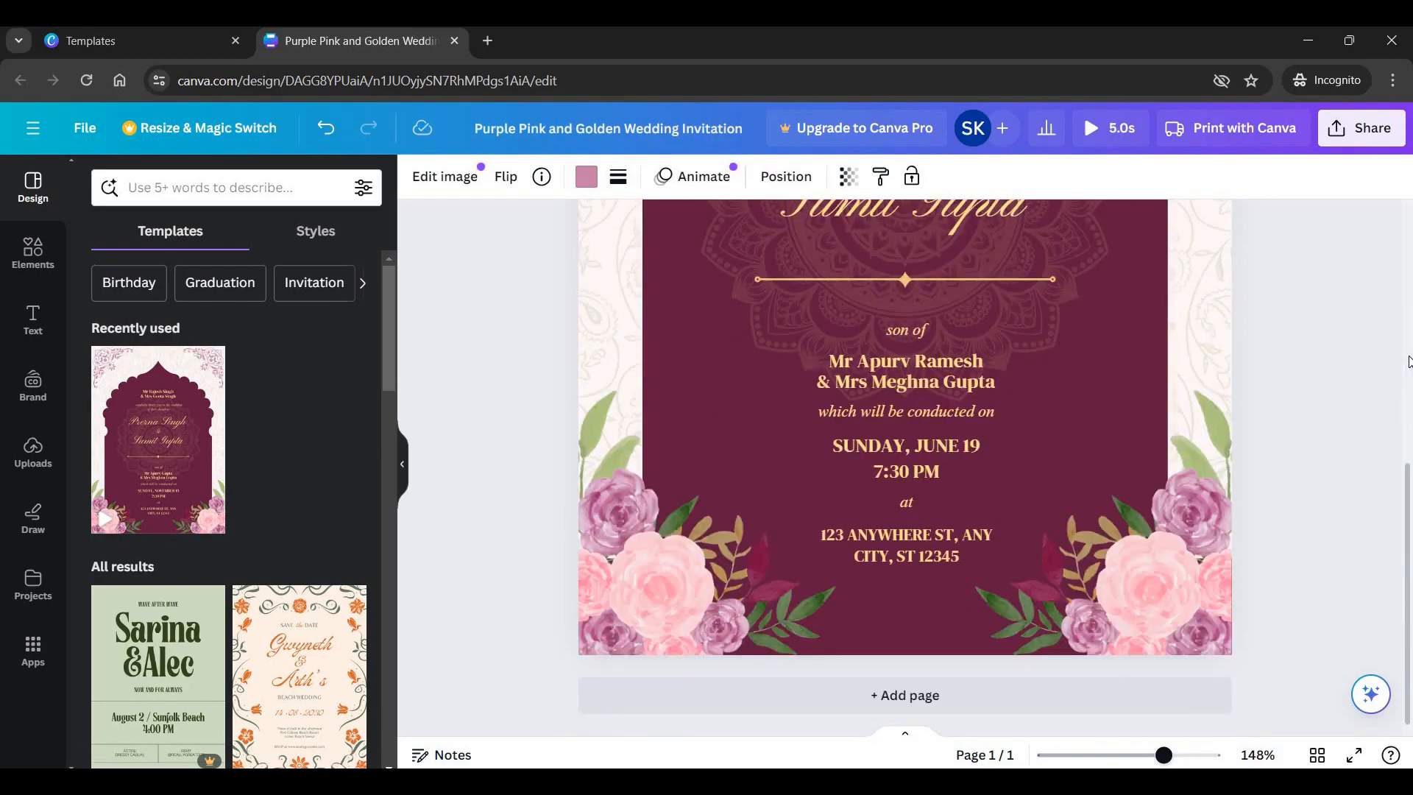
pyautogui.scroll(7, 1409, 360)
pyautogui.scroll(2, 1409, 360)
pyautogui.scroll(-8, 1409, 361)
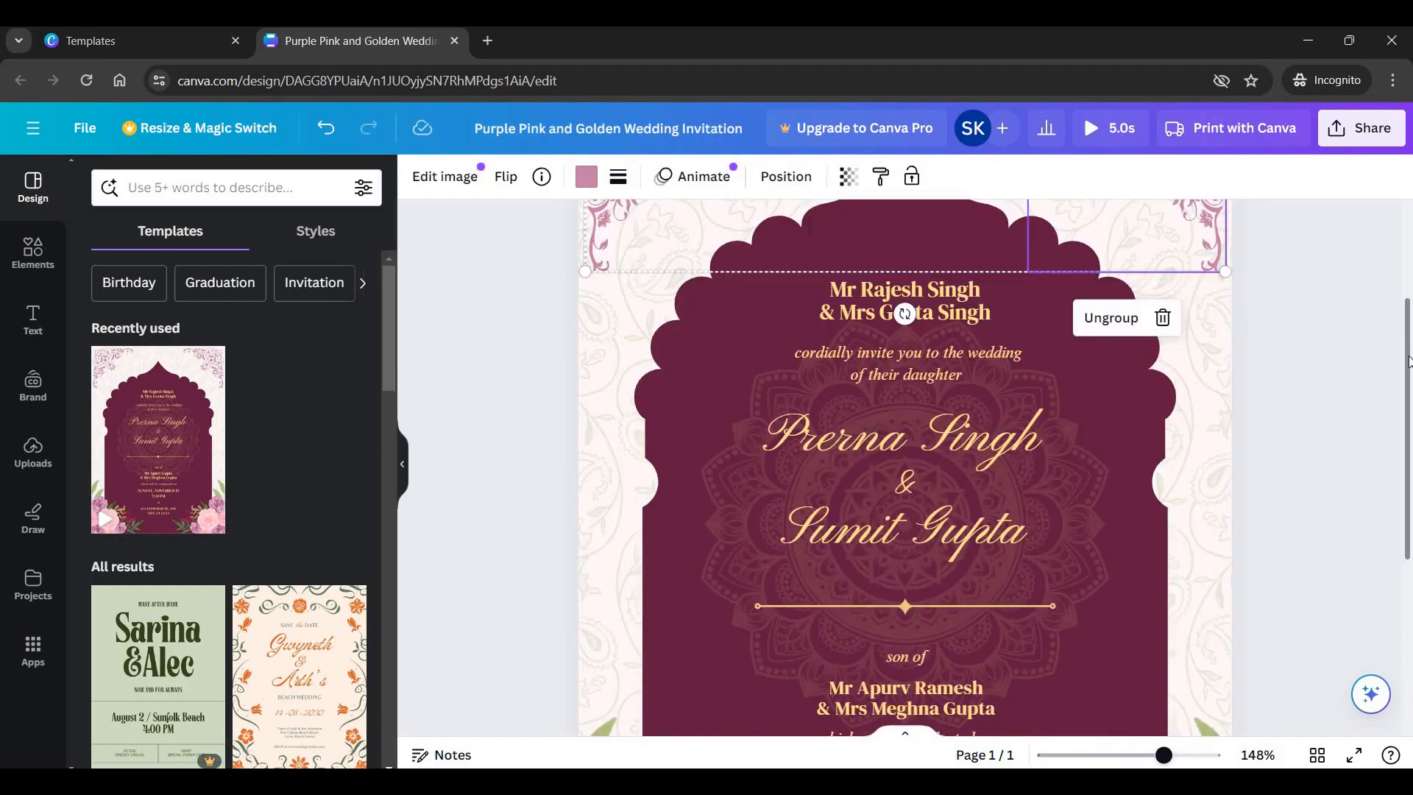
pyautogui.scroll(4, 1313, 132)
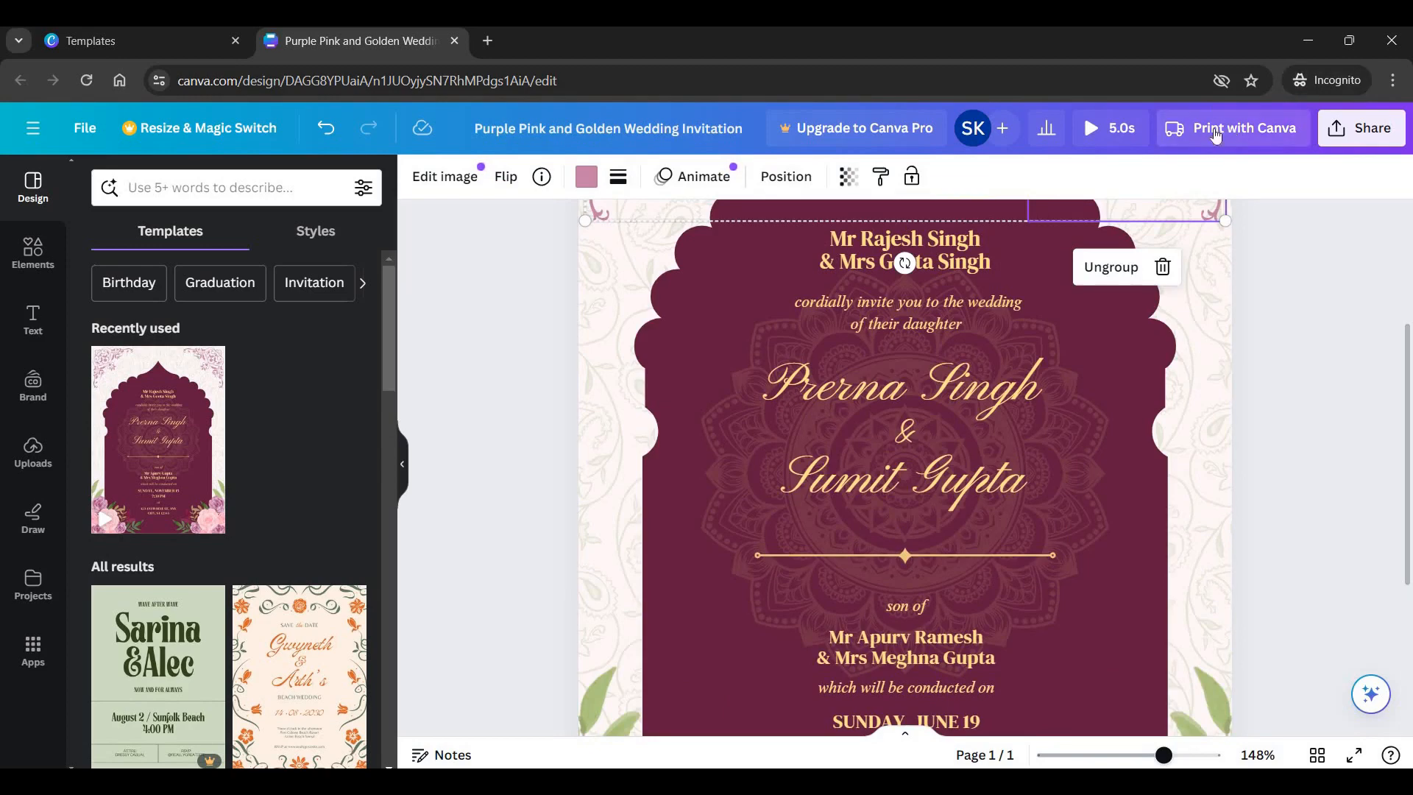
pyautogui.click(1218, 144)
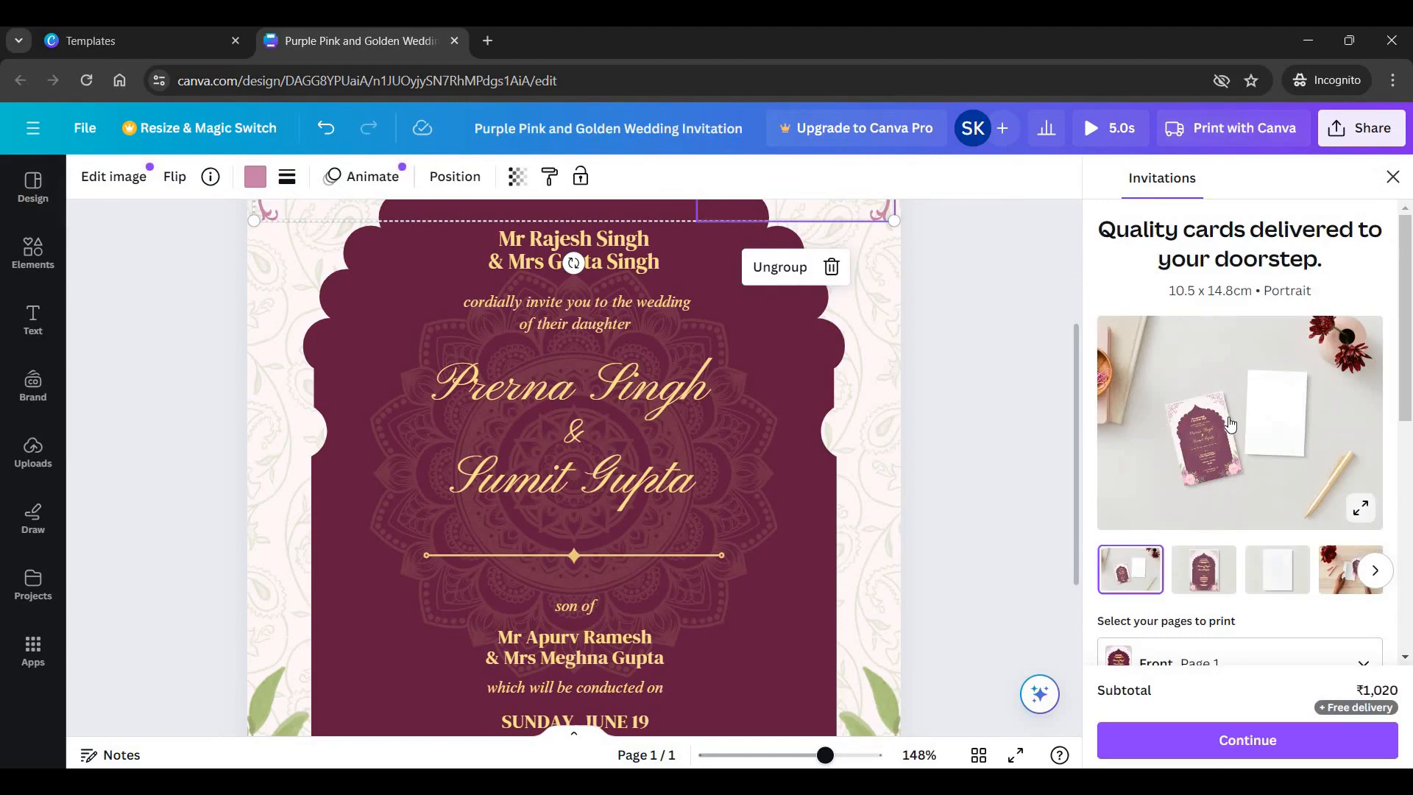
pyautogui.scroll(-6, 1230, 425)
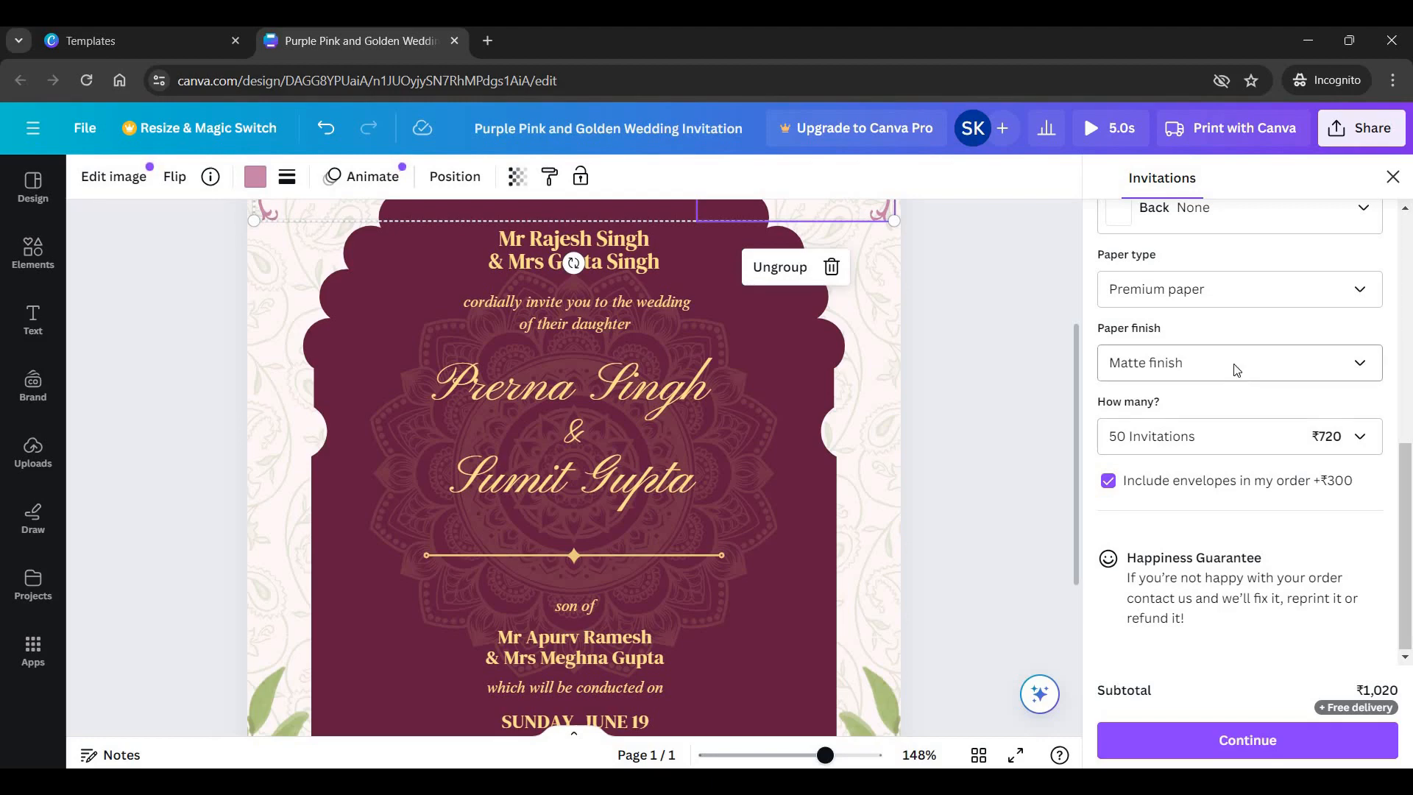
pyautogui.scroll(7, 1236, 370)
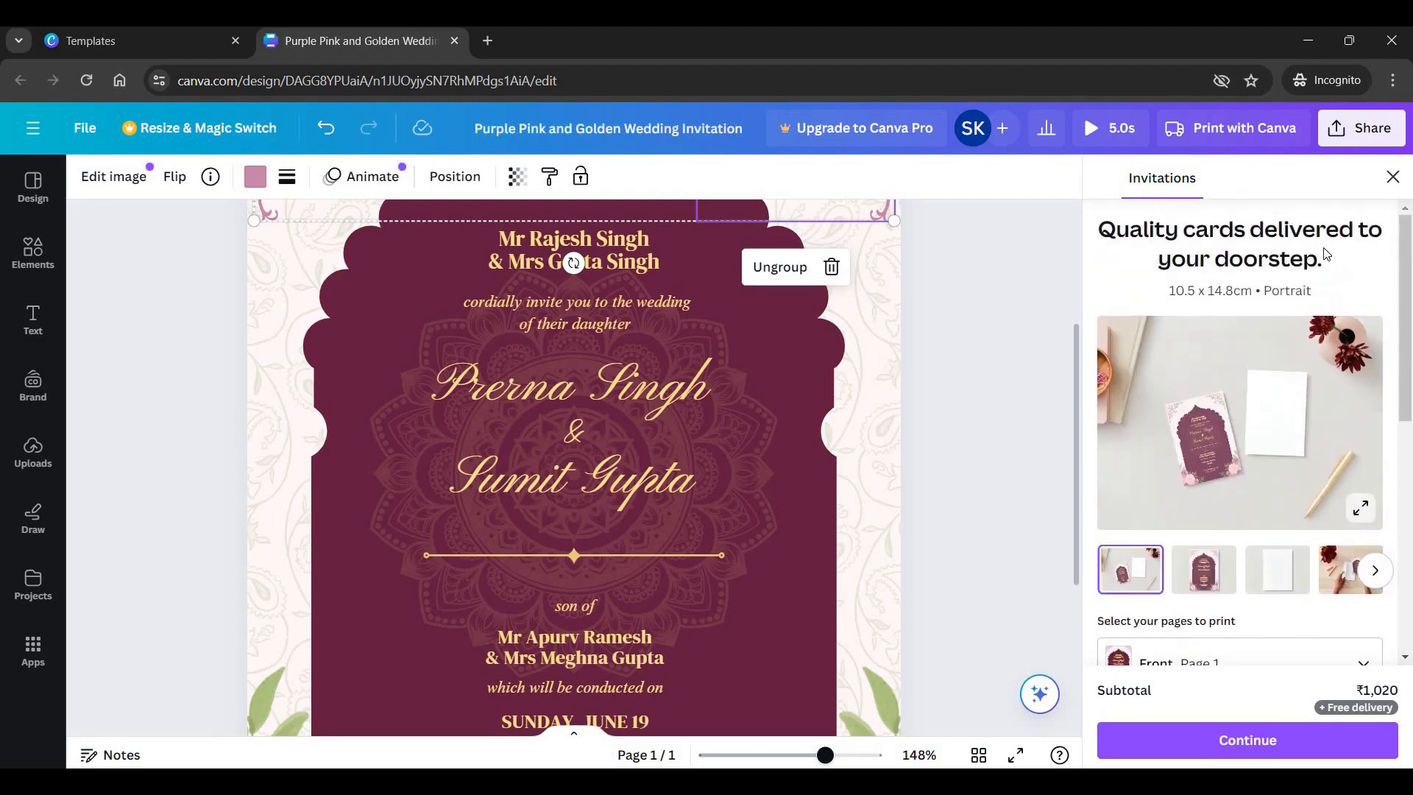
pyautogui.click(1212, 143)
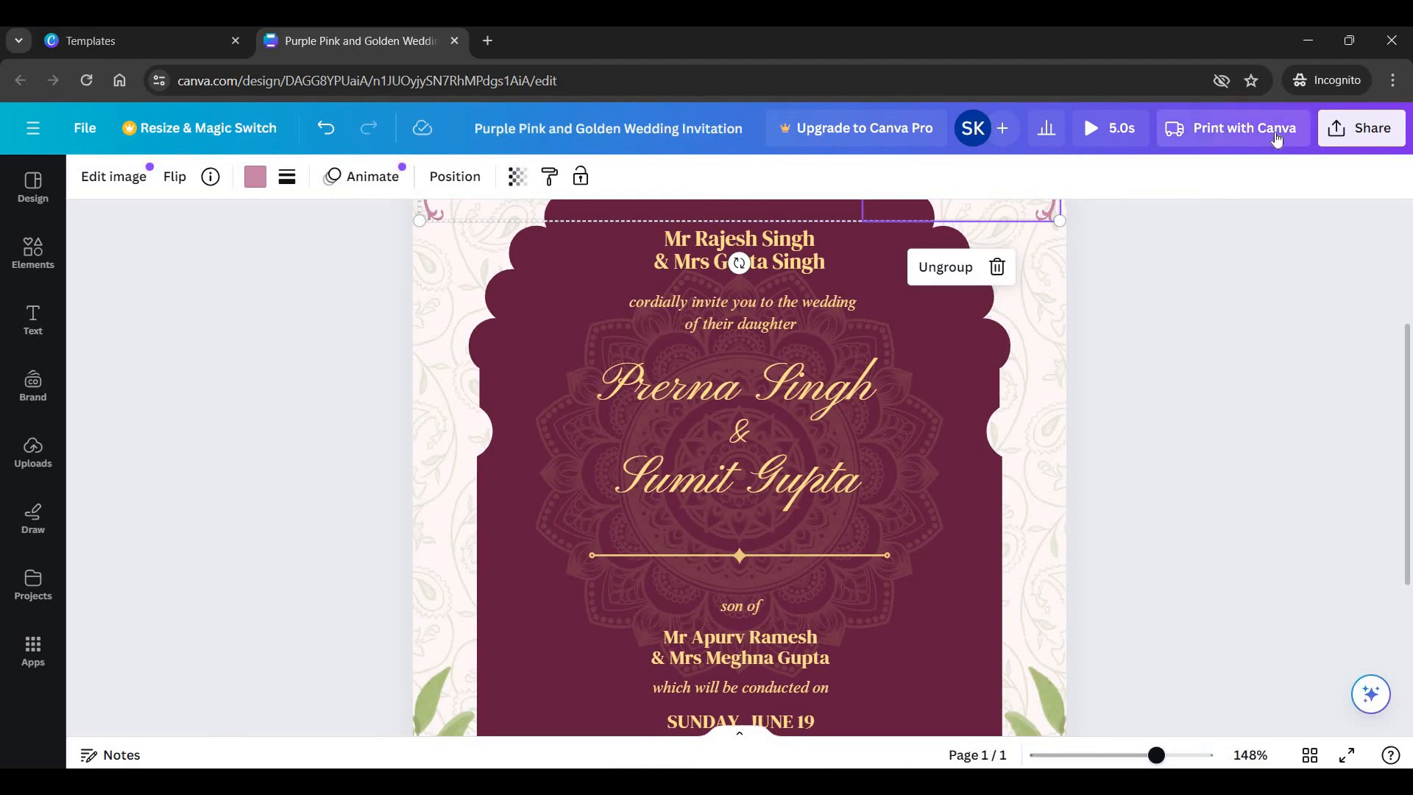
# Download the finished invitation as an MP4 Video at the original 480 × 672 px quality.
pyautogui.scroll(3, 1285, 209)
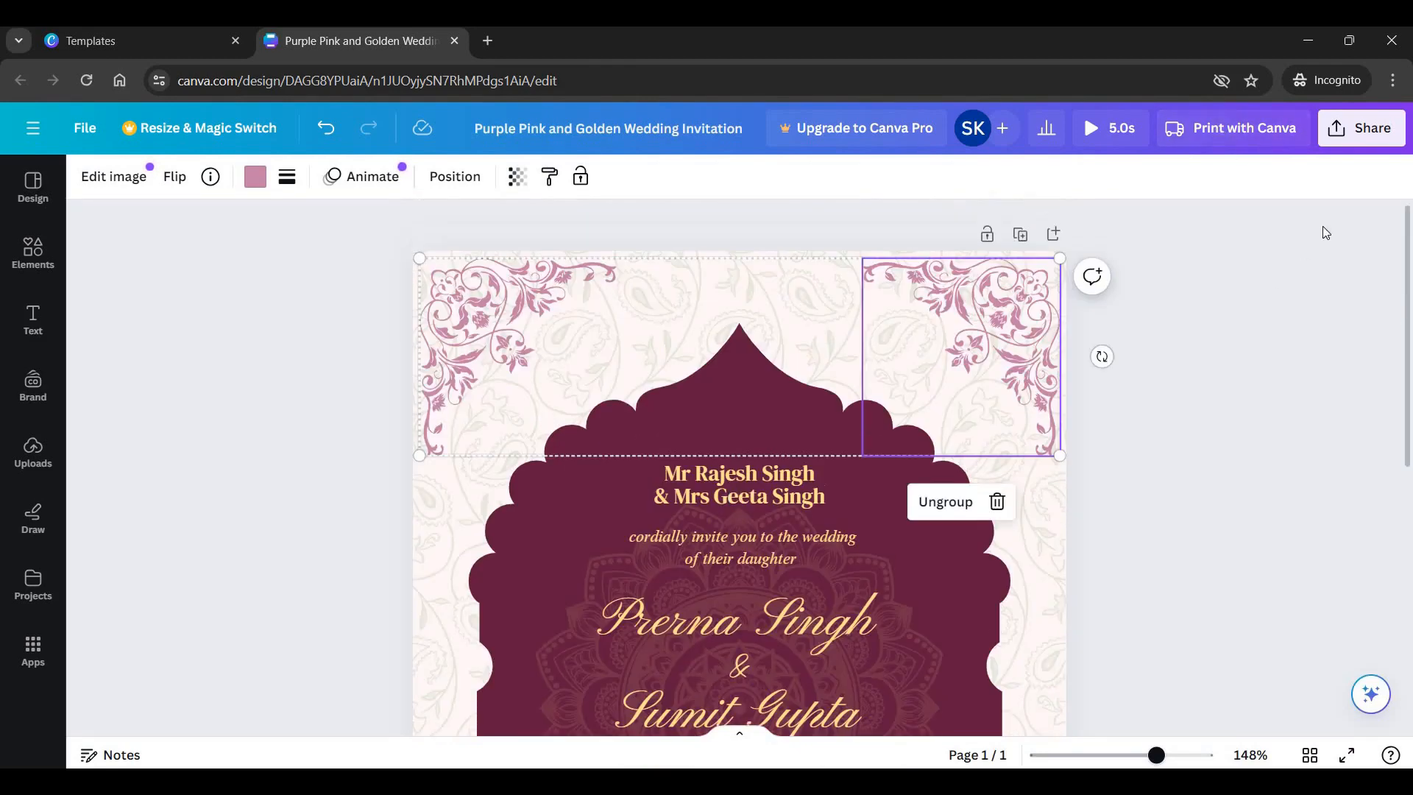
pyautogui.click(1391, 139)
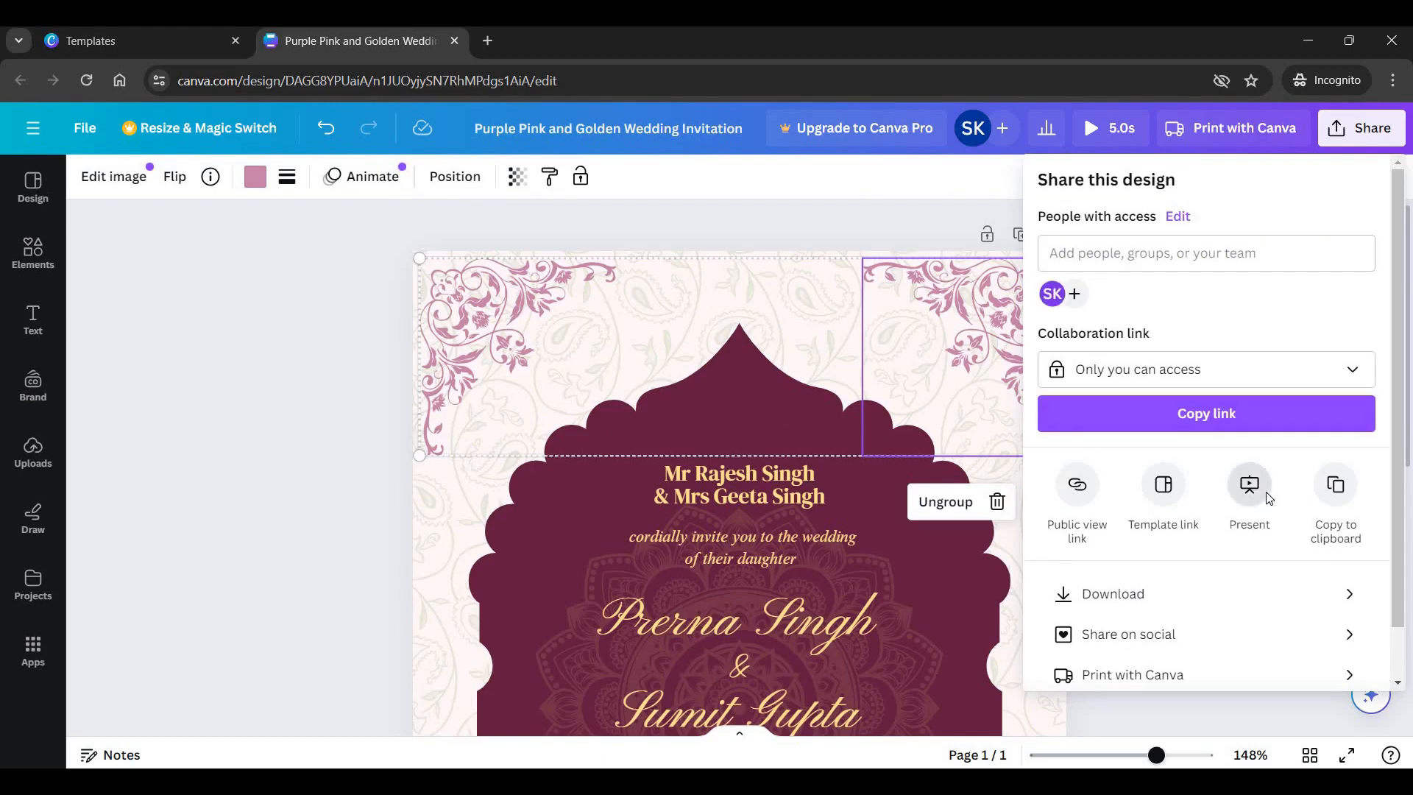
pyautogui.scroll(-1, 1280, 508)
pyautogui.click(1325, 541)
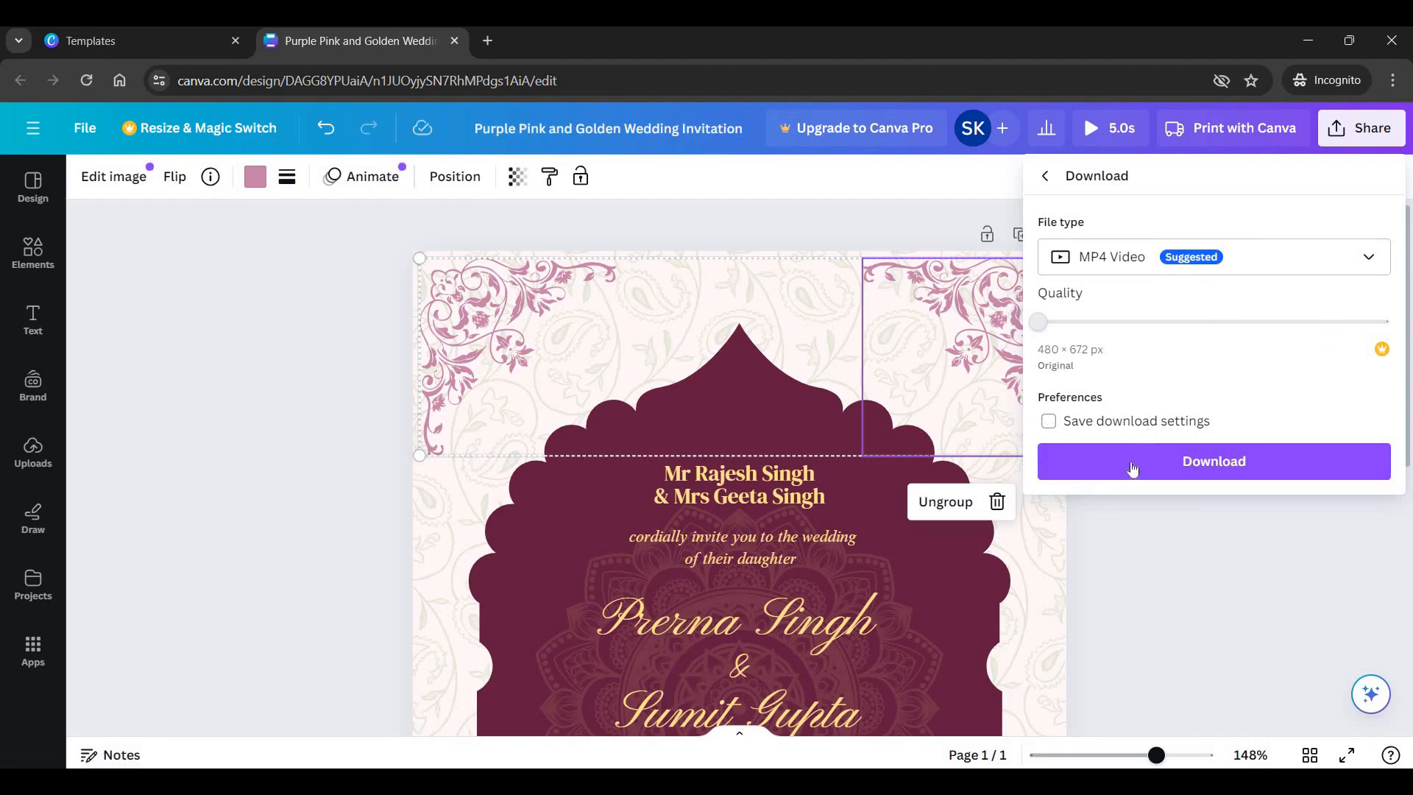
pyautogui.click(1197, 462)
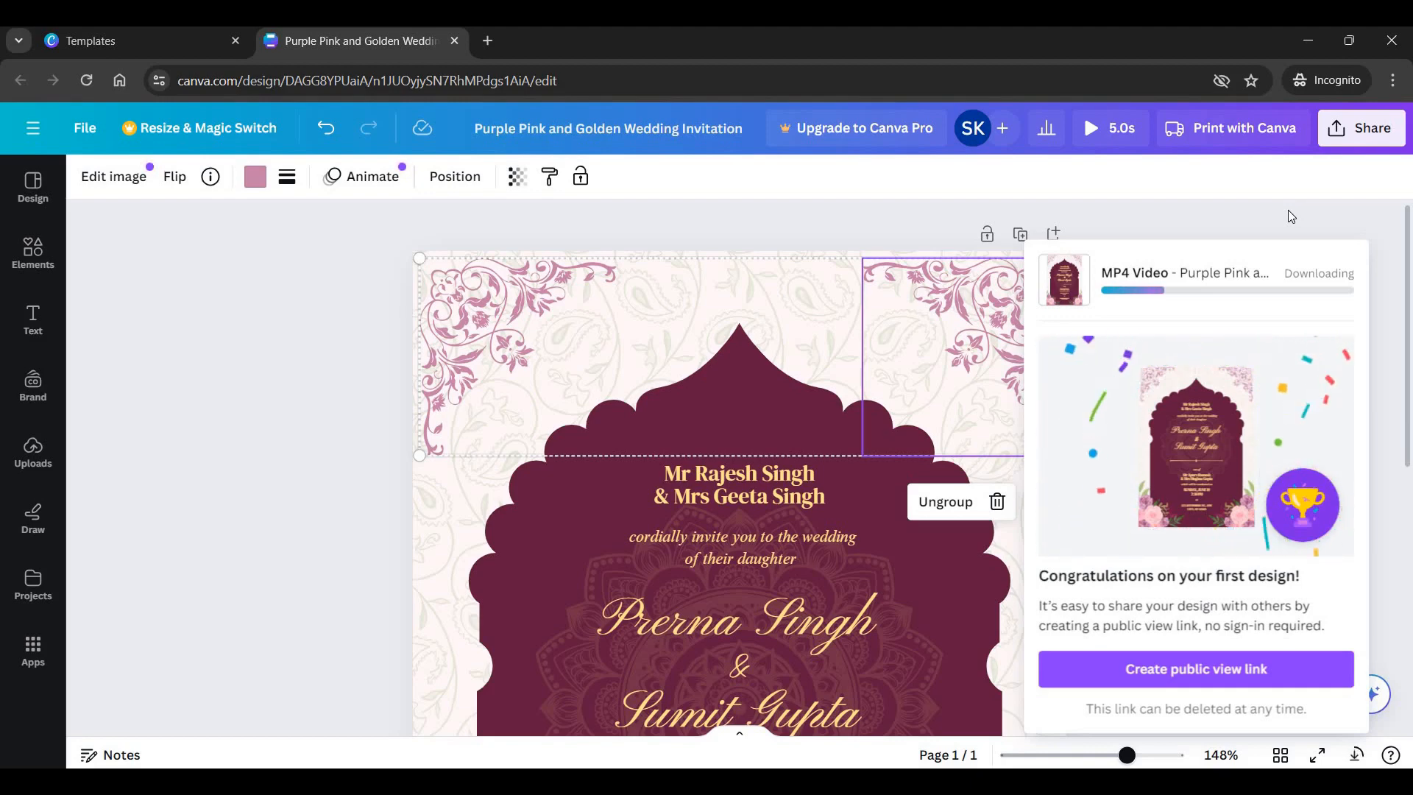
# Check the Canva Pro plans offered for higher download quality in the MP4 settings, and dismiss the offer without choosing one.
pyautogui.scroll(-4, 626, 446)
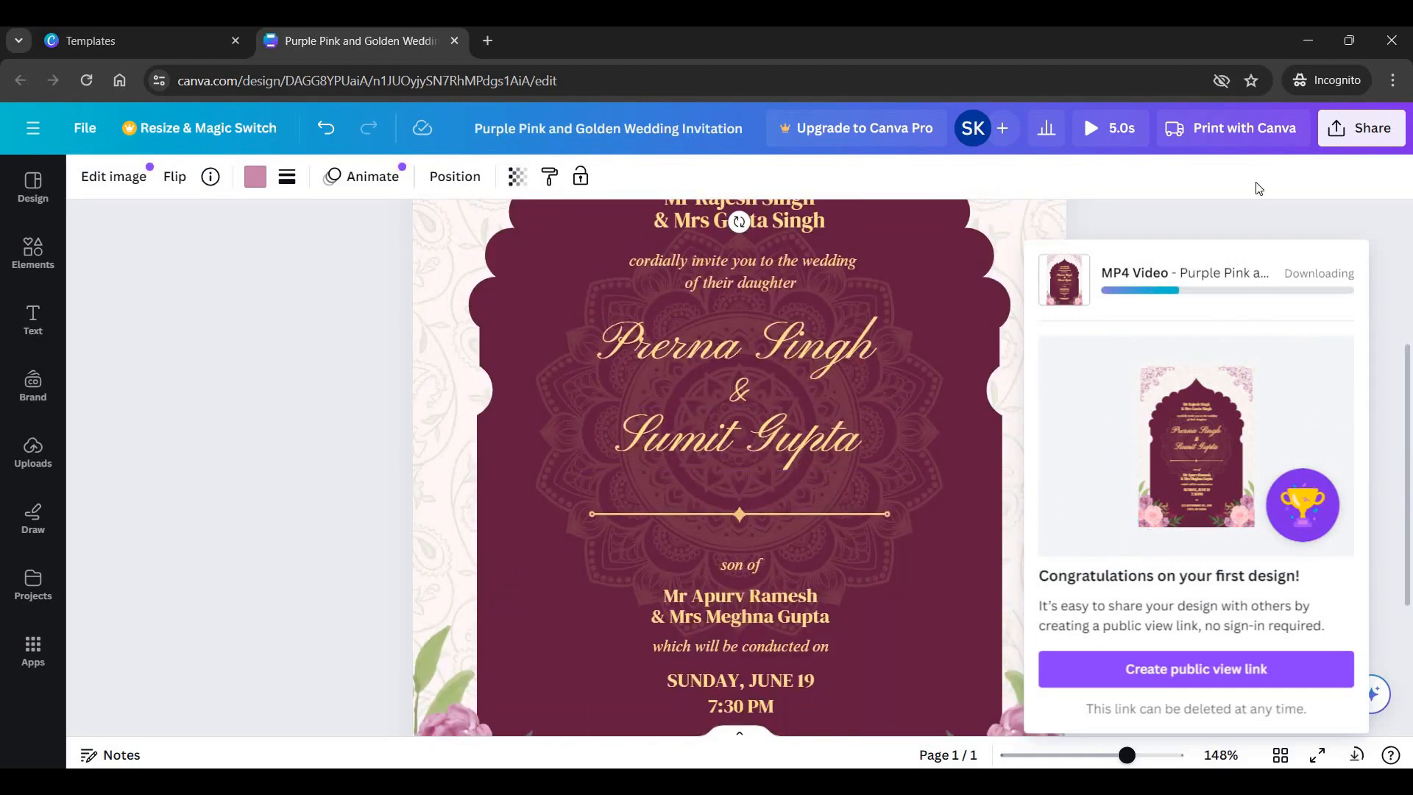
pyautogui.scroll(4, 1354, 130)
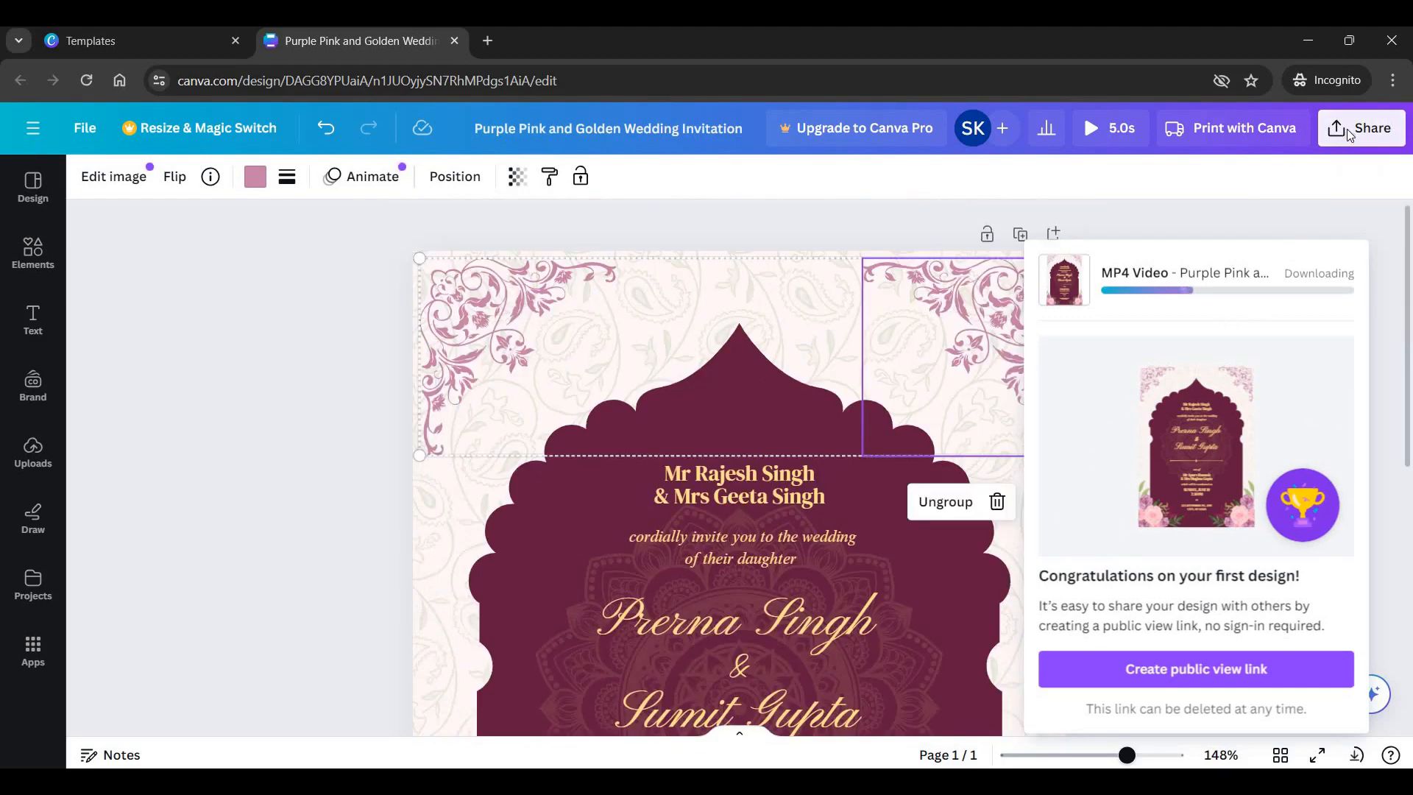
pyautogui.click(1361, 128)
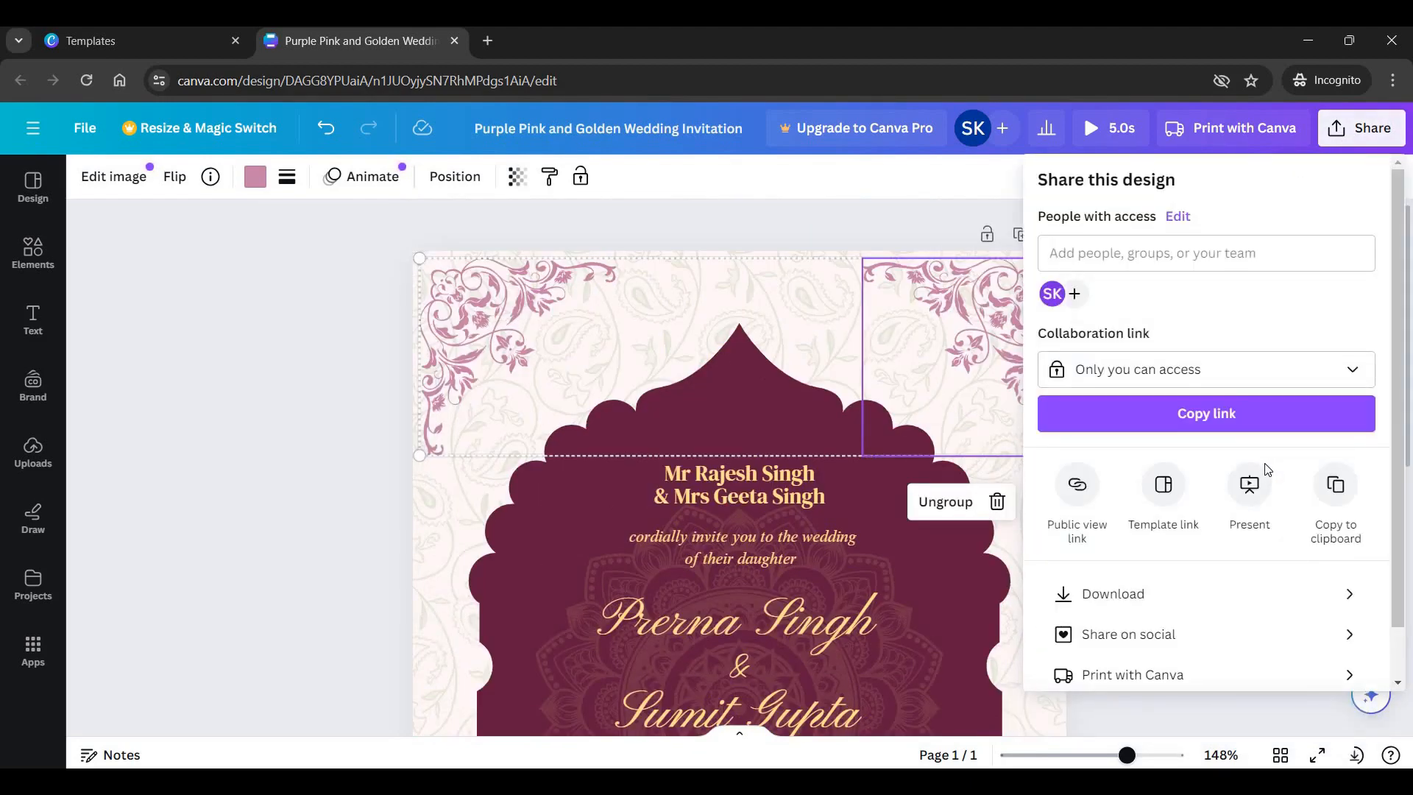
pyautogui.scroll(-1, 1251, 530)
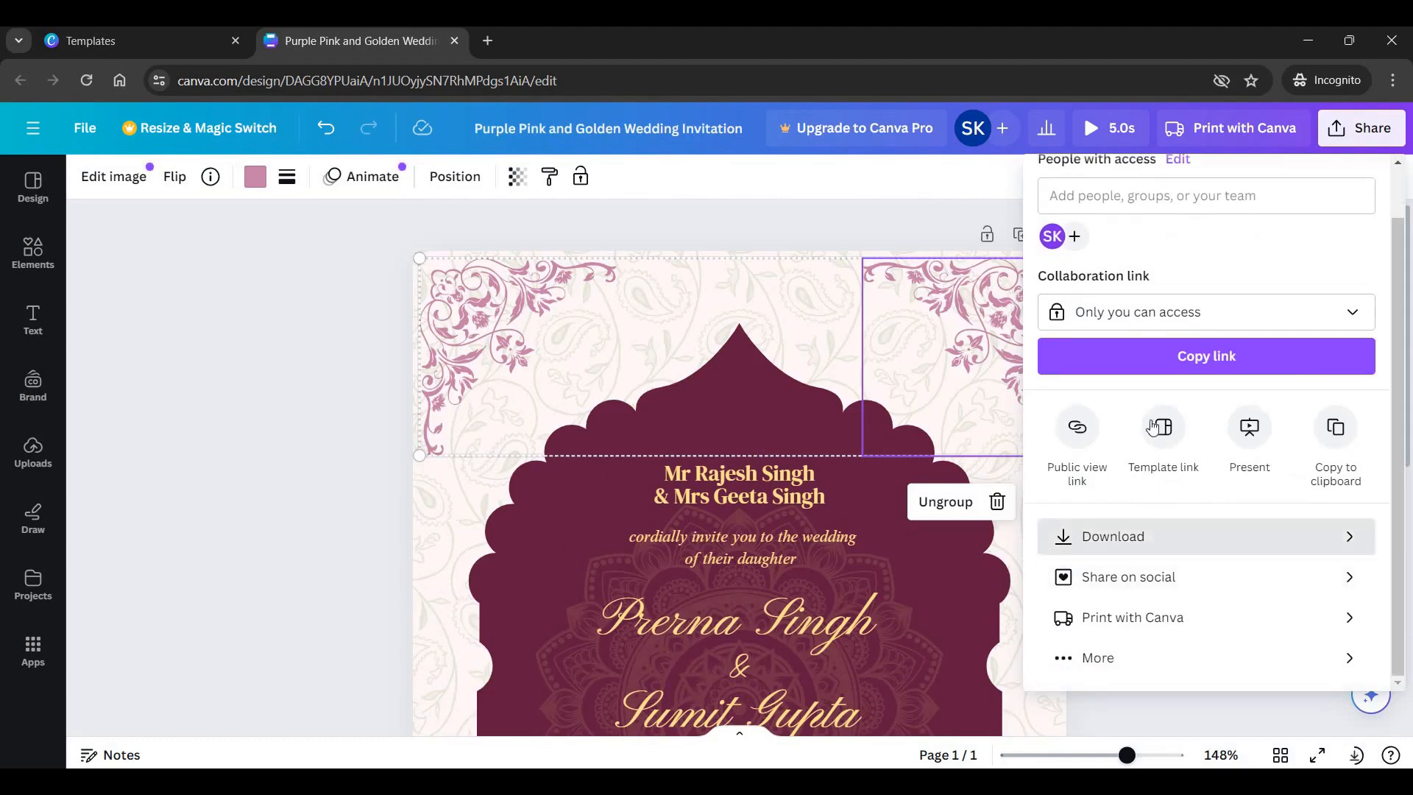
pyautogui.click(1278, 537)
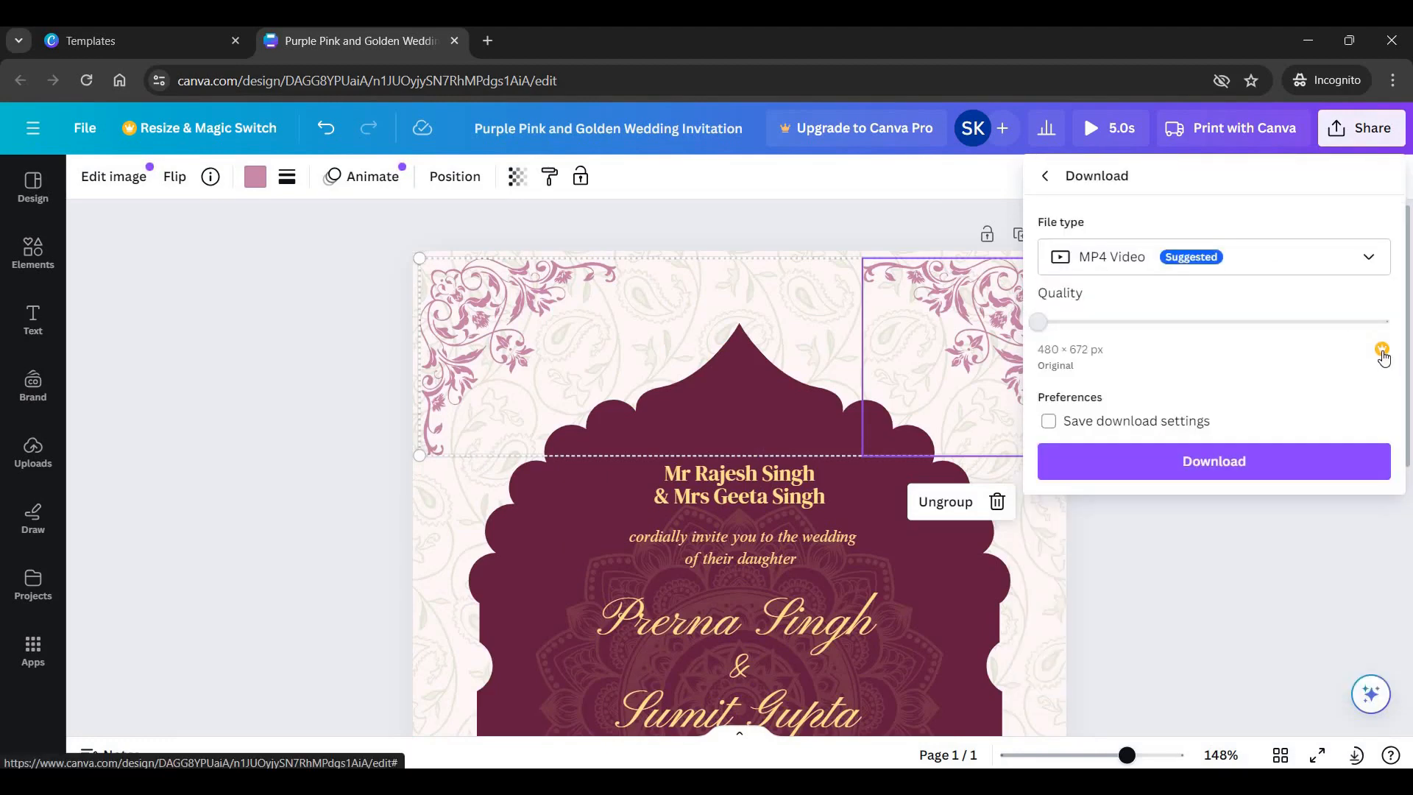
pyautogui.click(1382, 350)
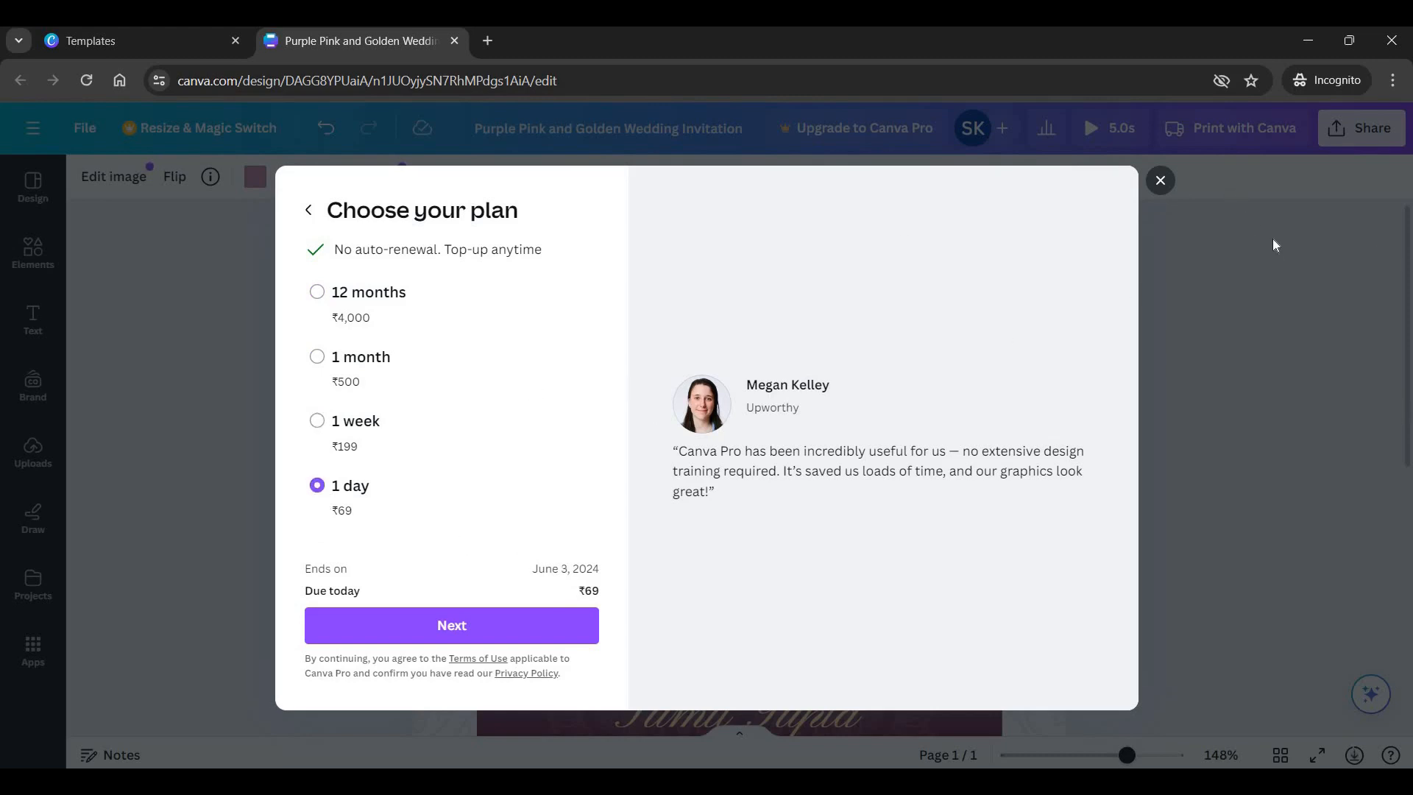
pyautogui.click(1174, 344)
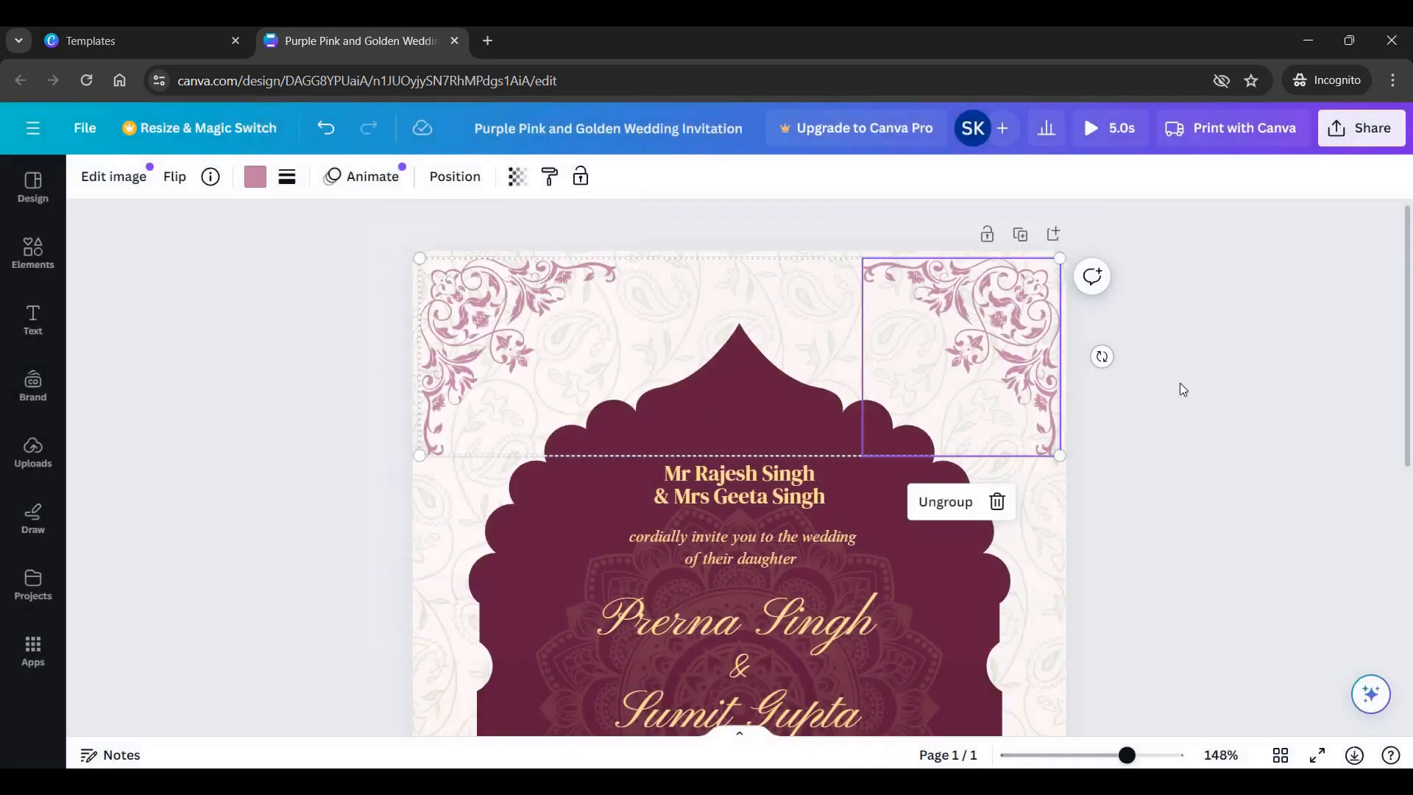
# Look over the whole finished invitation page and play its 5-second animation once more before returning to the editor.
pyautogui.scroll(-5, 1180, 384)
pyautogui.scroll(-2, 1180, 388)
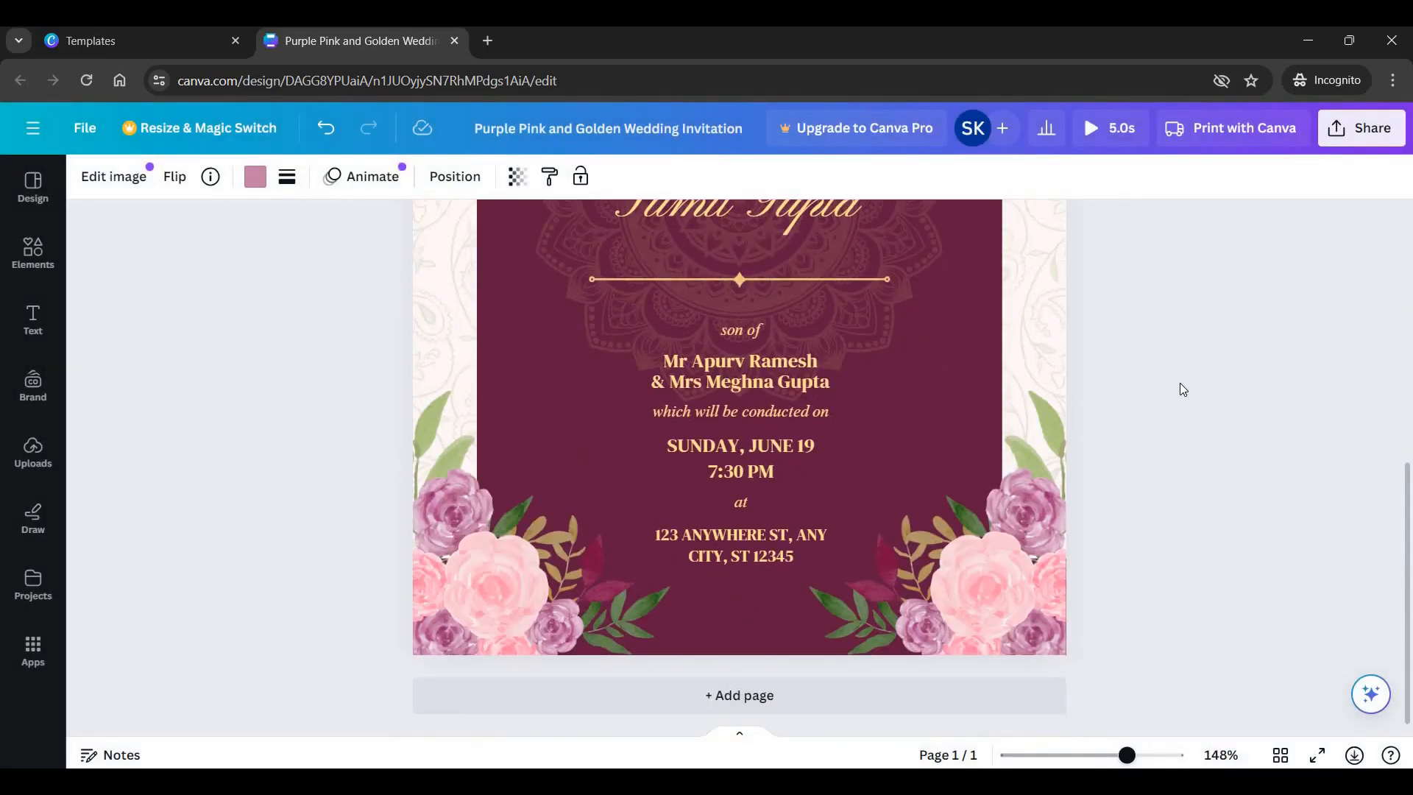
pyautogui.scroll(7, 1180, 389)
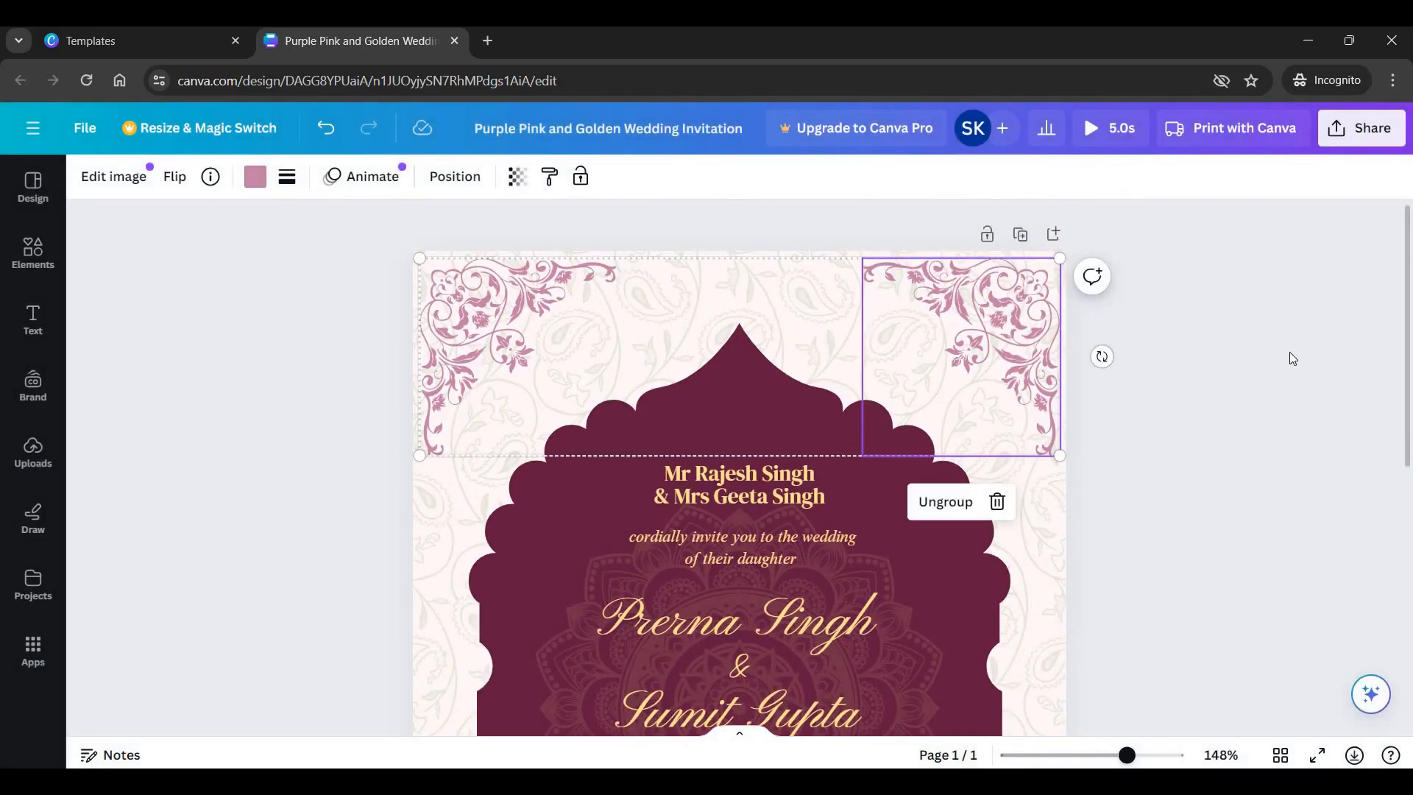
pyautogui.scroll(-5, 1289, 351)
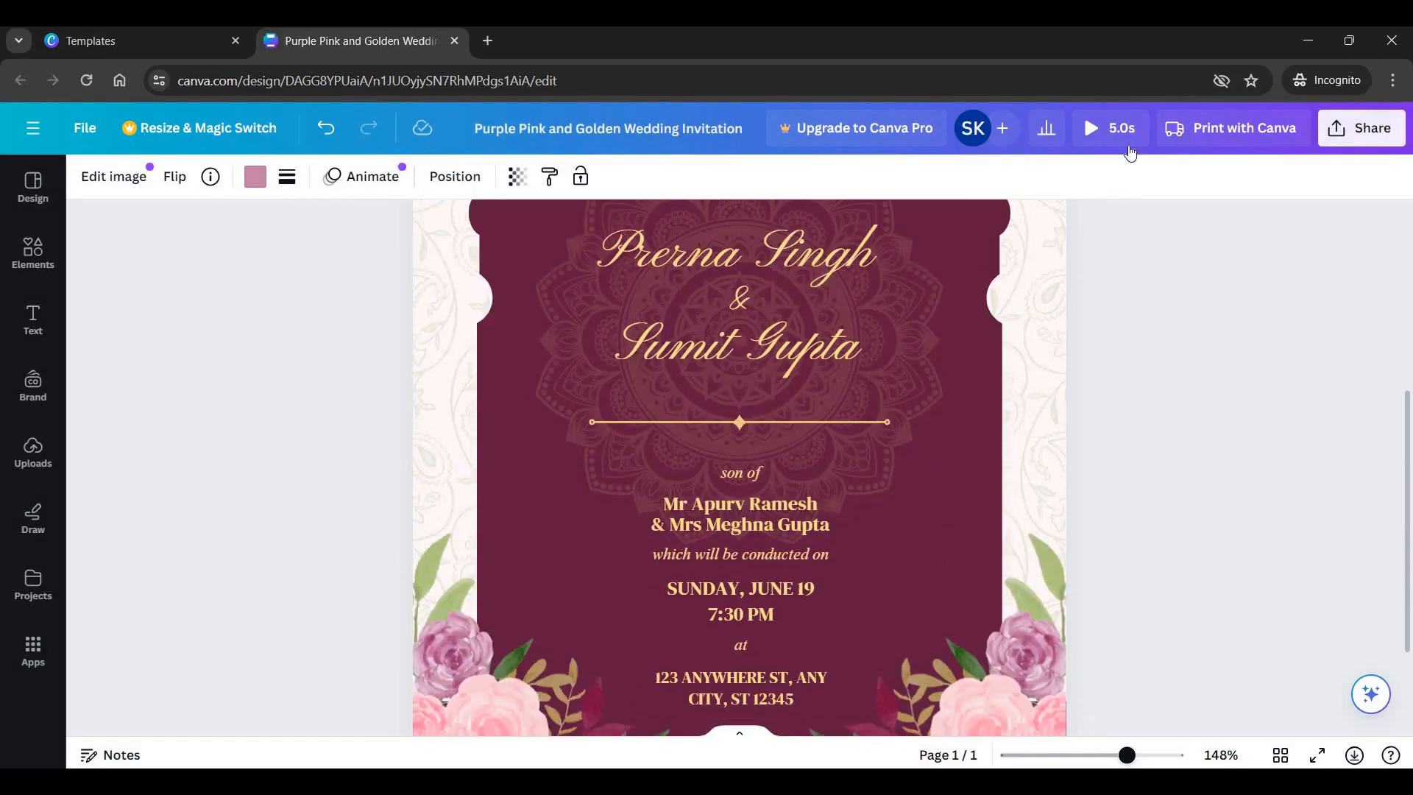
pyautogui.scroll(-4, 1184, 447)
pyautogui.scroll(6, 1185, 447)
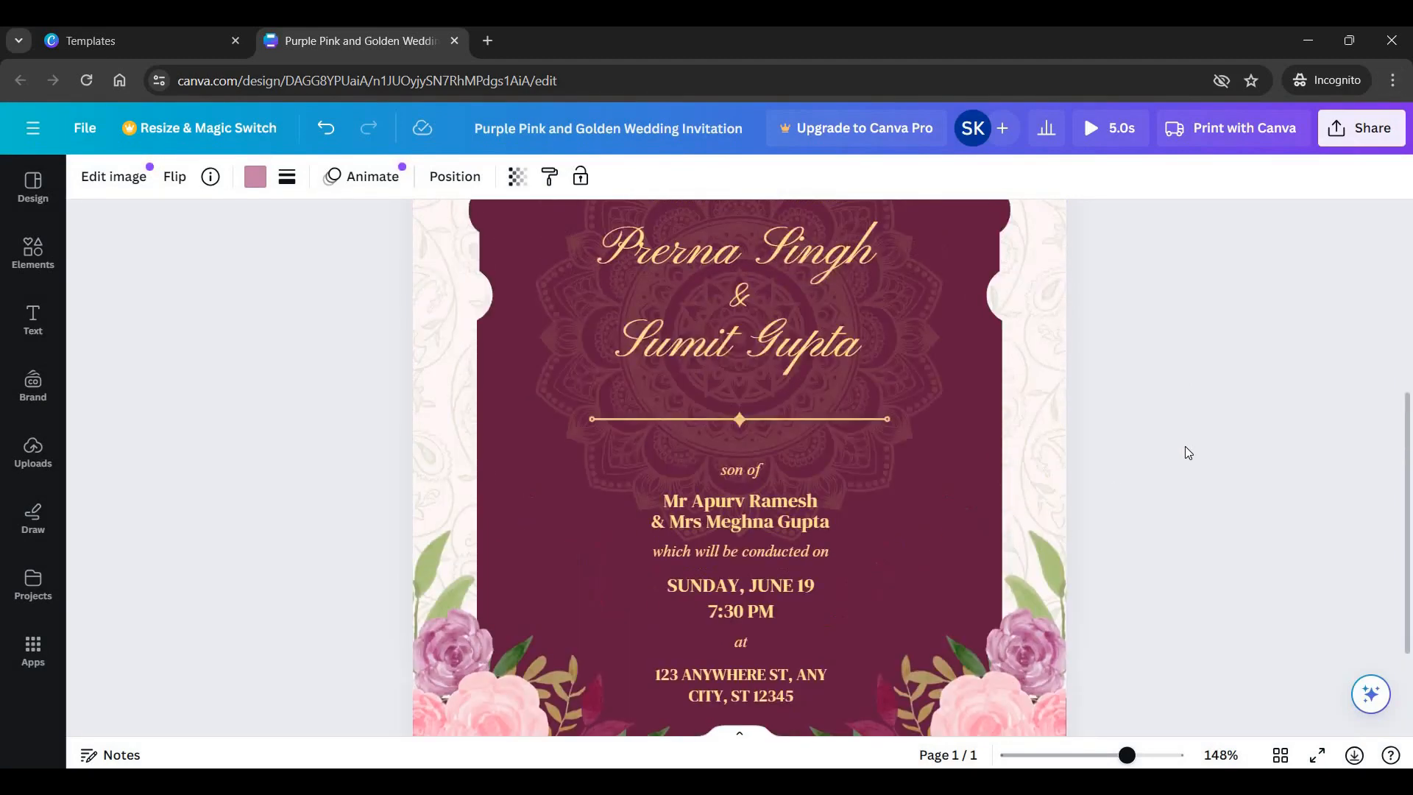
pyautogui.scroll(3, 1184, 446)
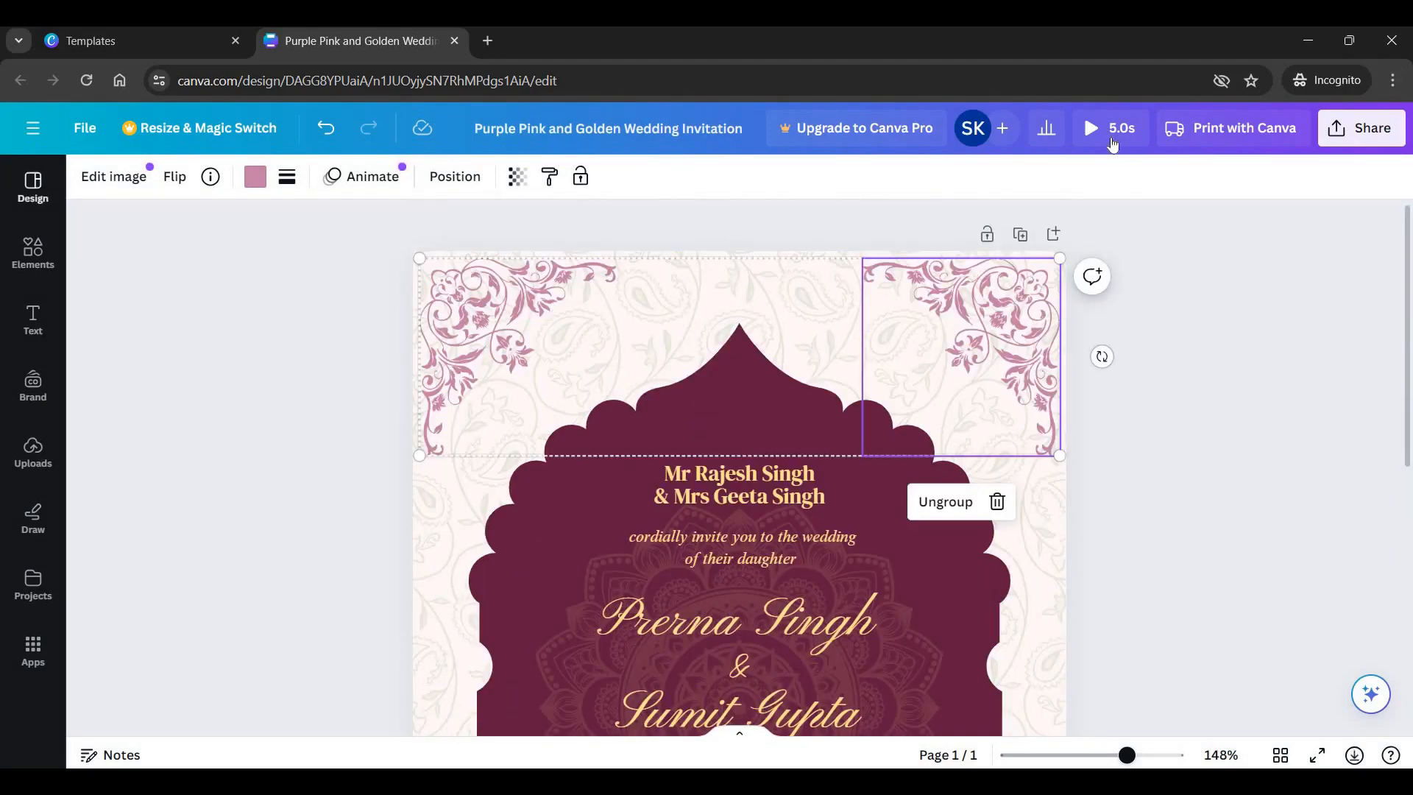
pyautogui.click(1105, 134)
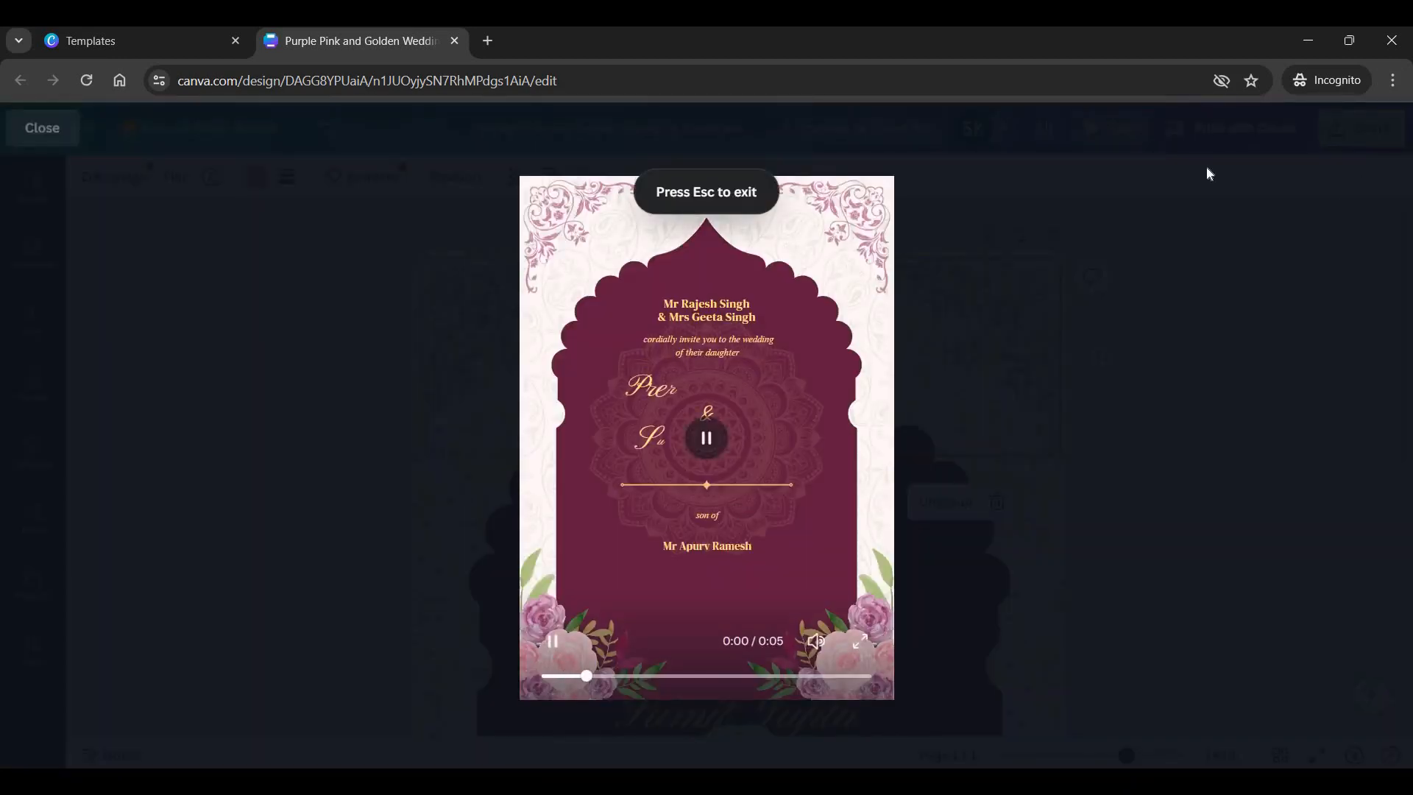
pyautogui.press('Escape')
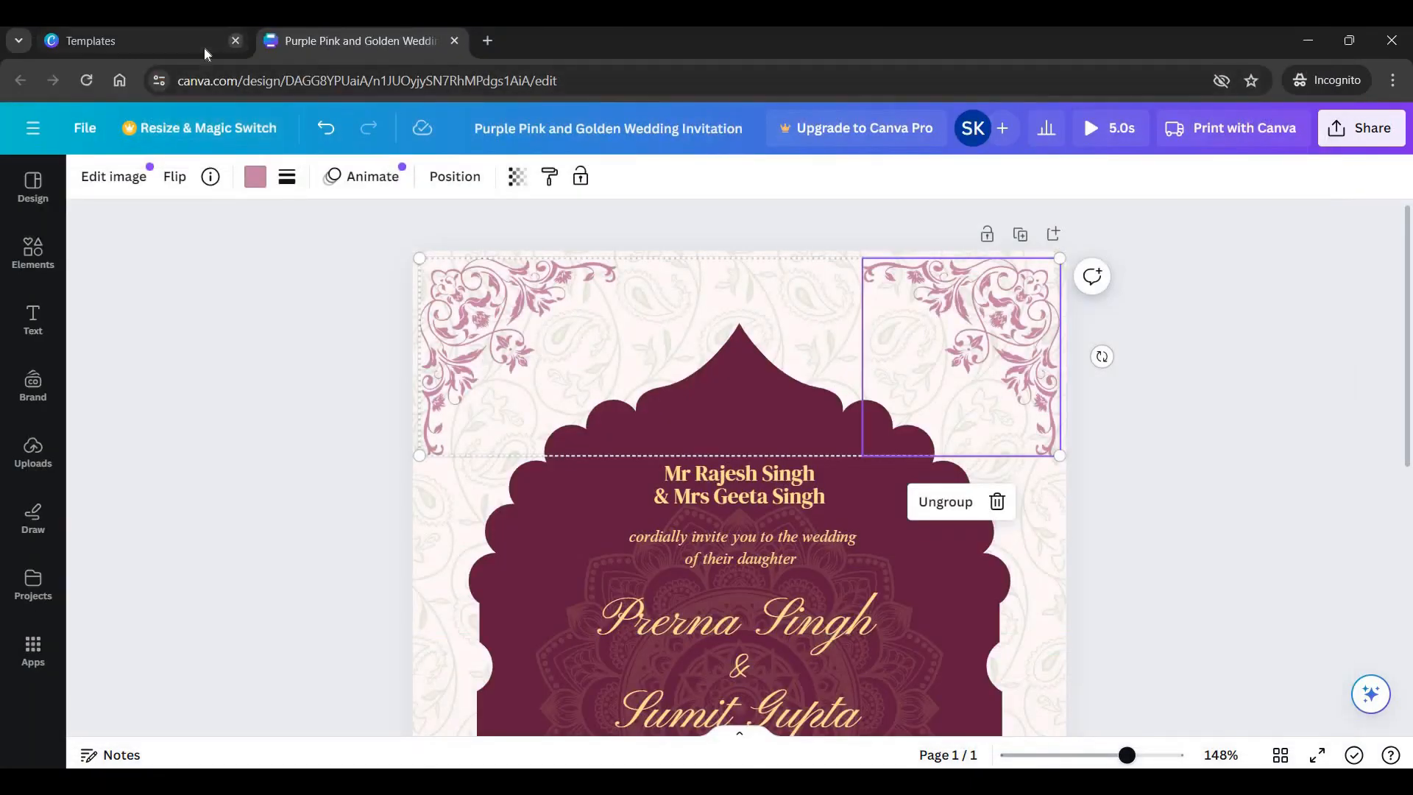
# Return to the wedding invitation template results, dismissing the open template preview and closing the finished Purple Pink and Golden design.
pyautogui.click(204, 47)
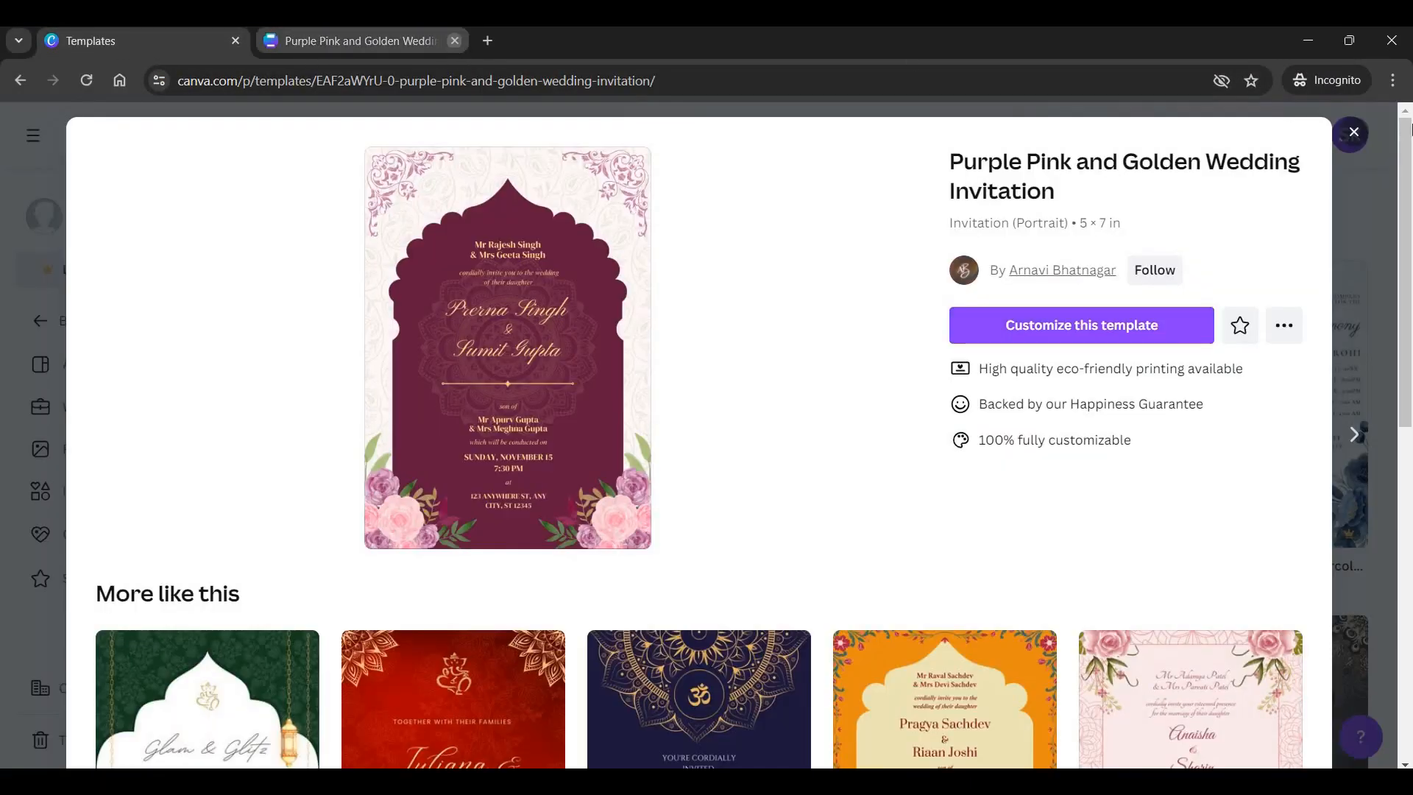
pyautogui.press('Escape')
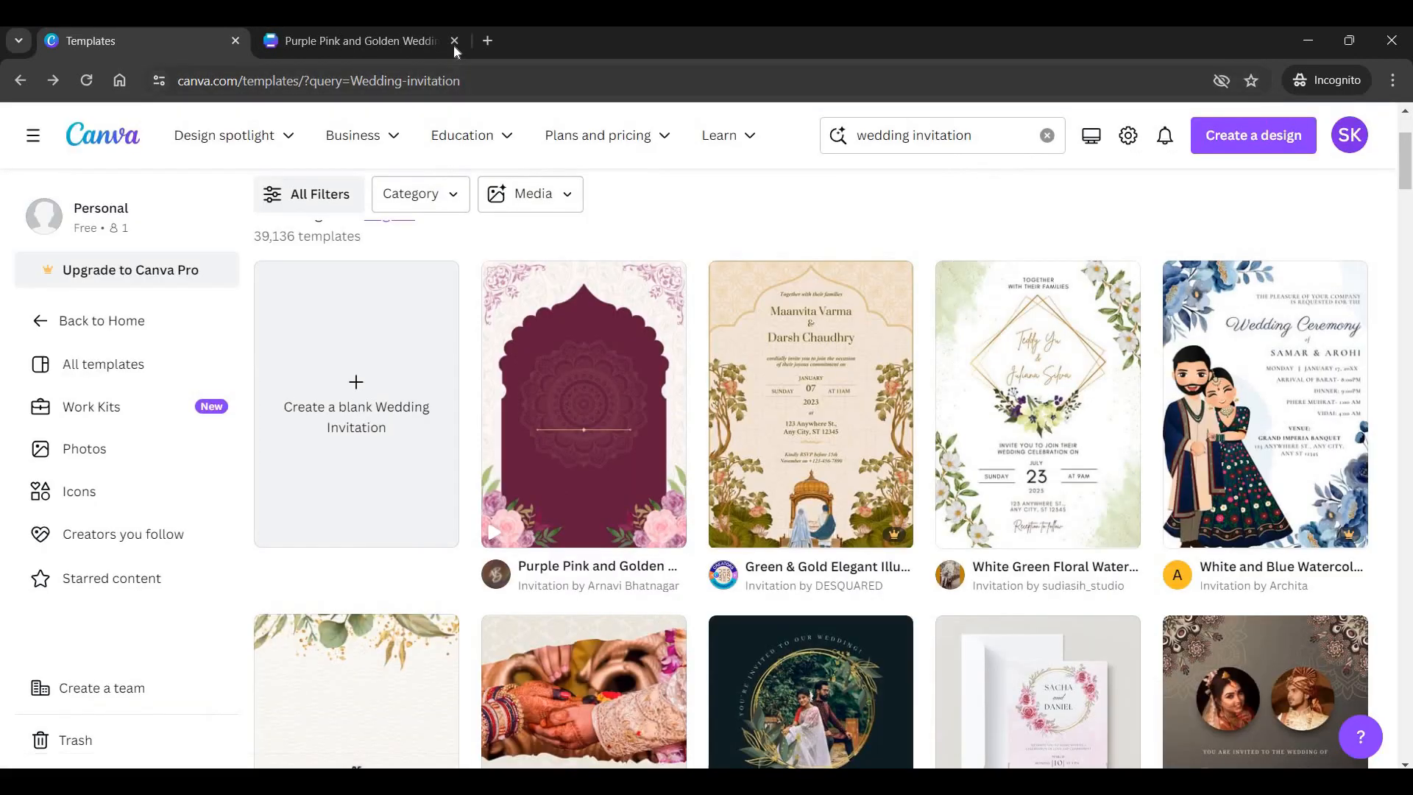
pyautogui.click(454, 41)
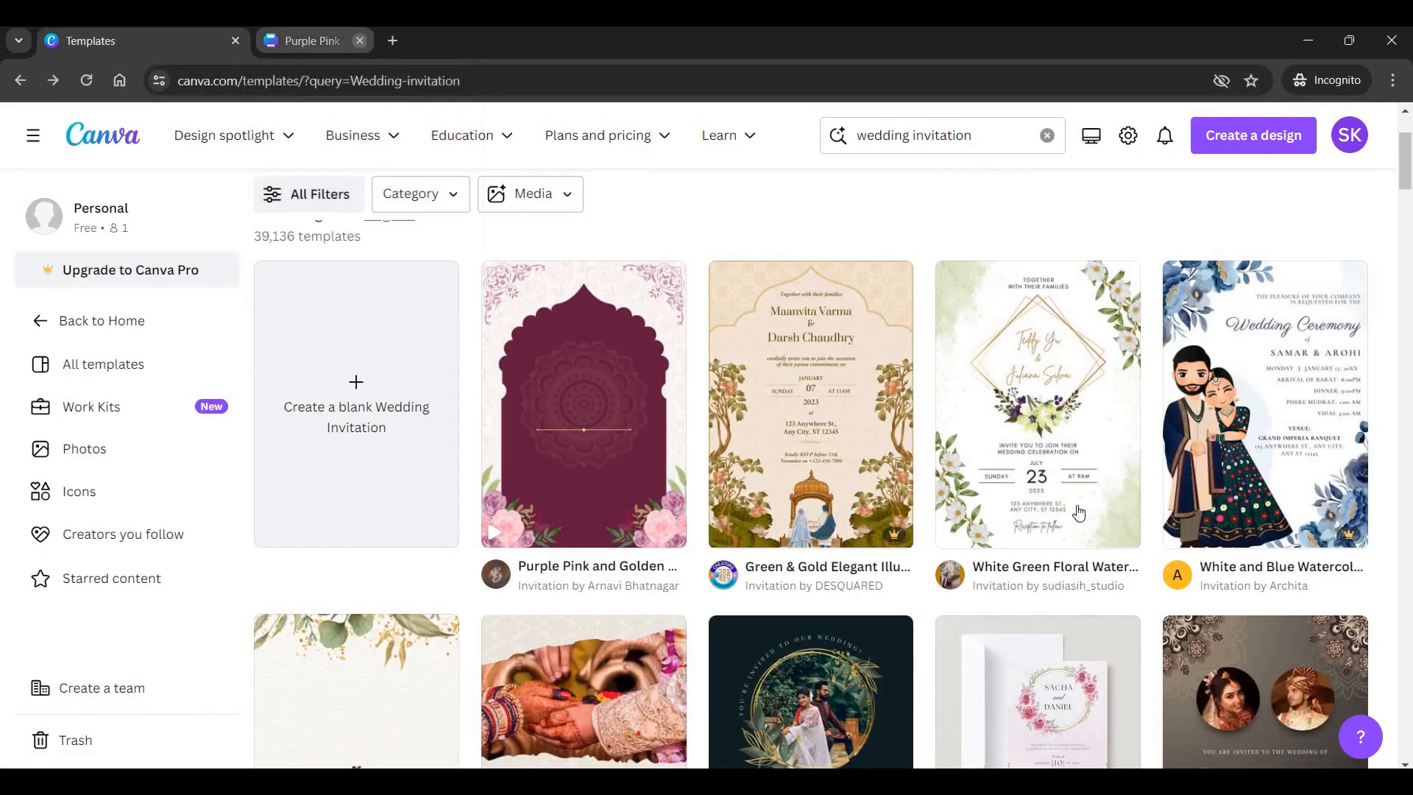
# Browse the wedding invitation templates for one with a photo and open the Pink Floral Watercolor Wedding Invitation for customizing.
pyautogui.scroll(-5, 1275, 457)
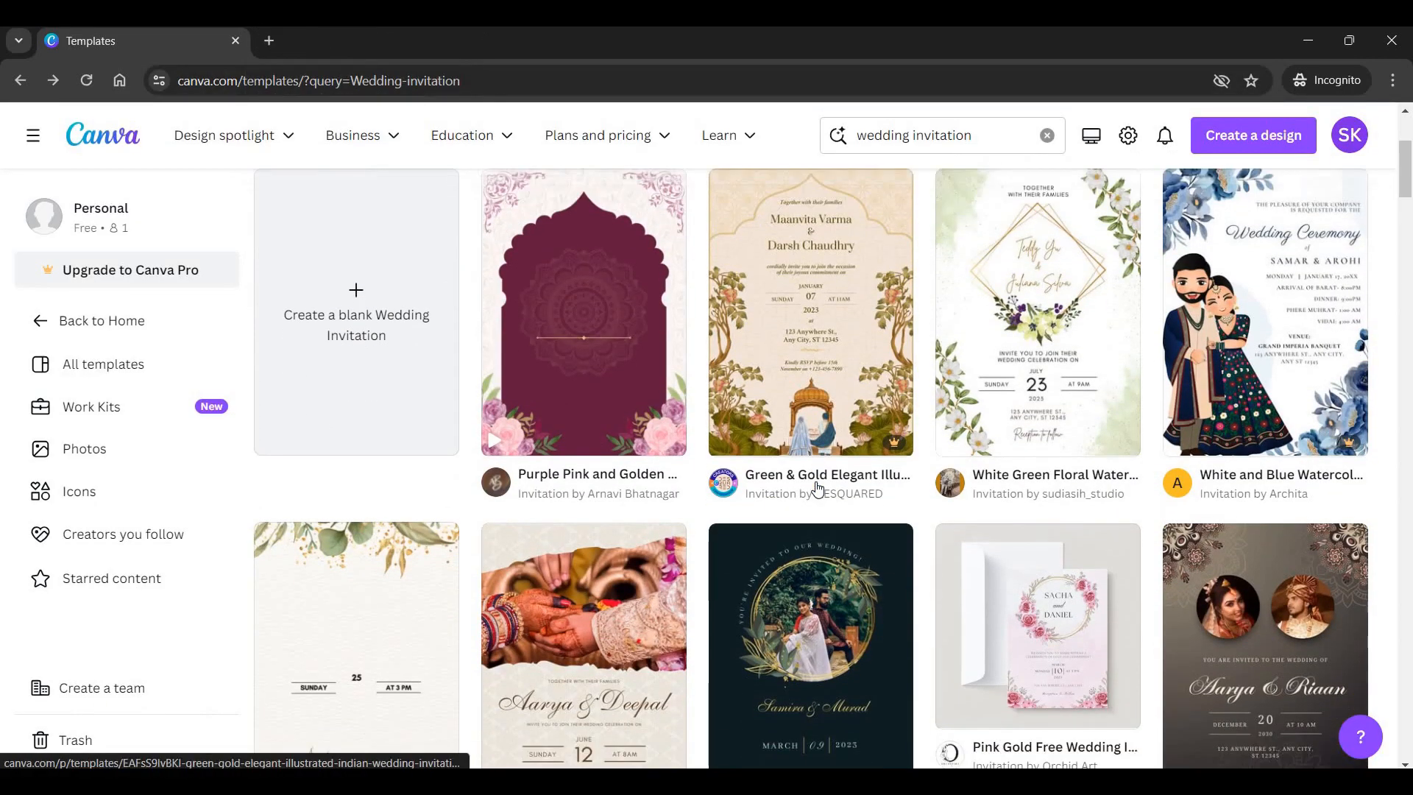
pyautogui.scroll(-3, 1352, 462)
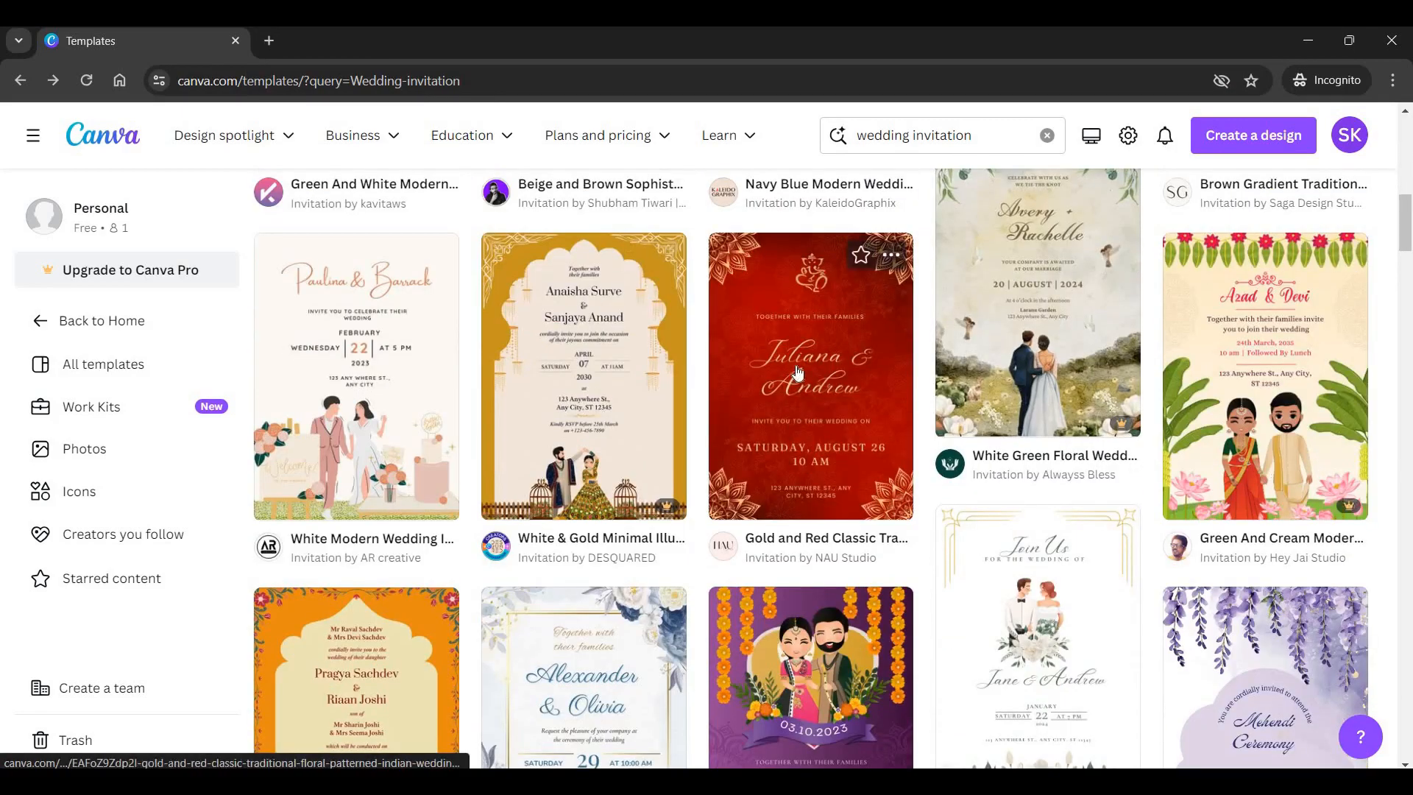
pyautogui.scroll(-3, 876, 356)
pyautogui.scroll(-8, 876, 356)
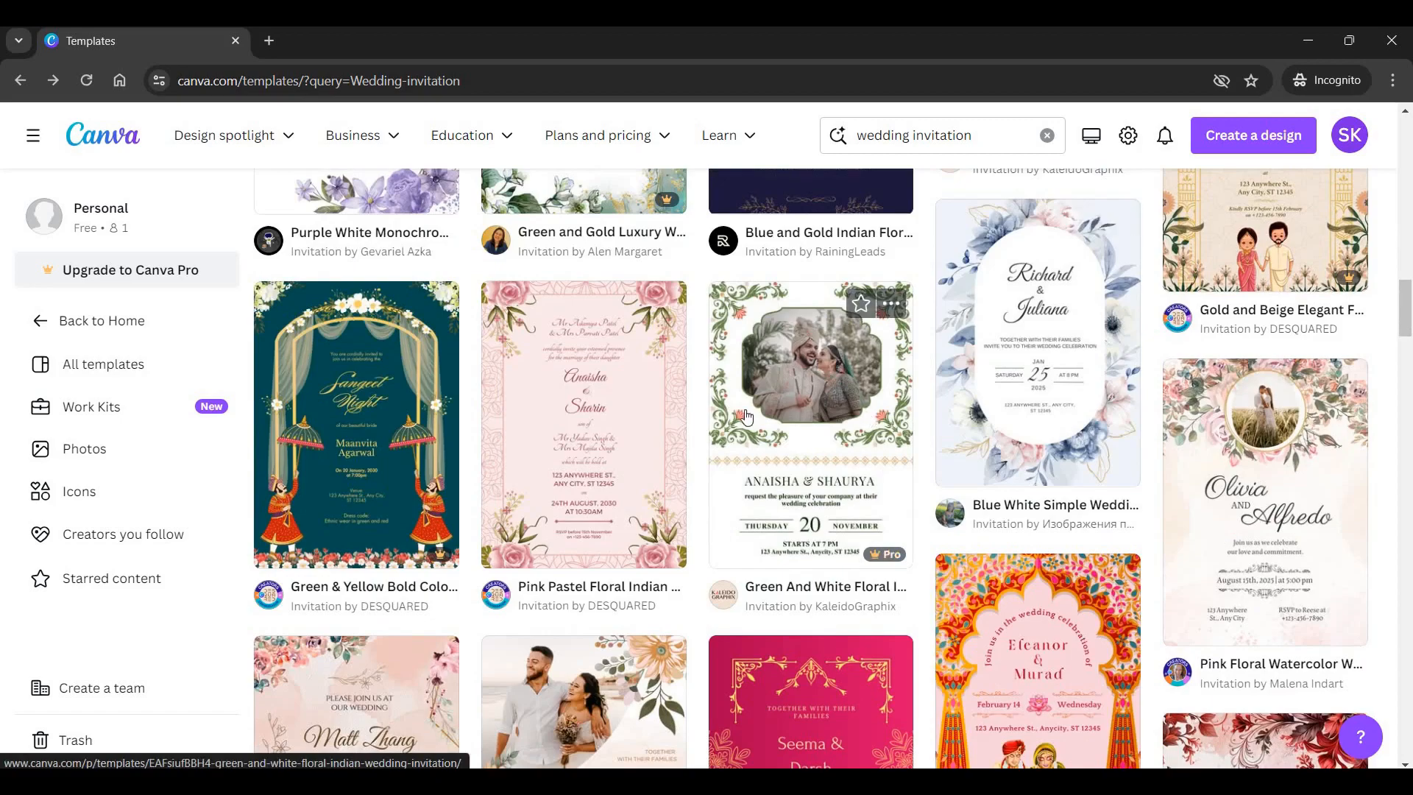
pyautogui.scroll(-5, 1297, 404)
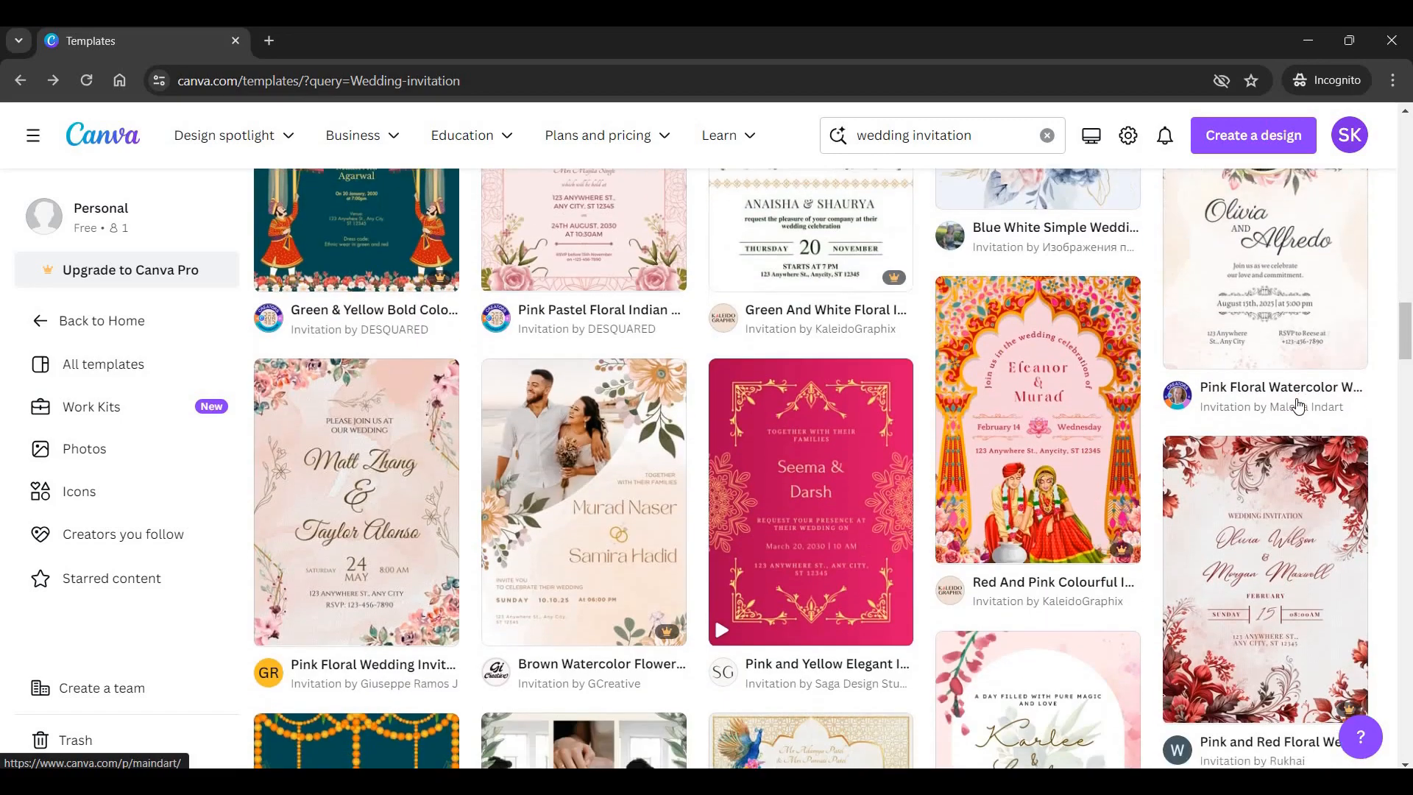
pyautogui.scroll(4, 1396, 408)
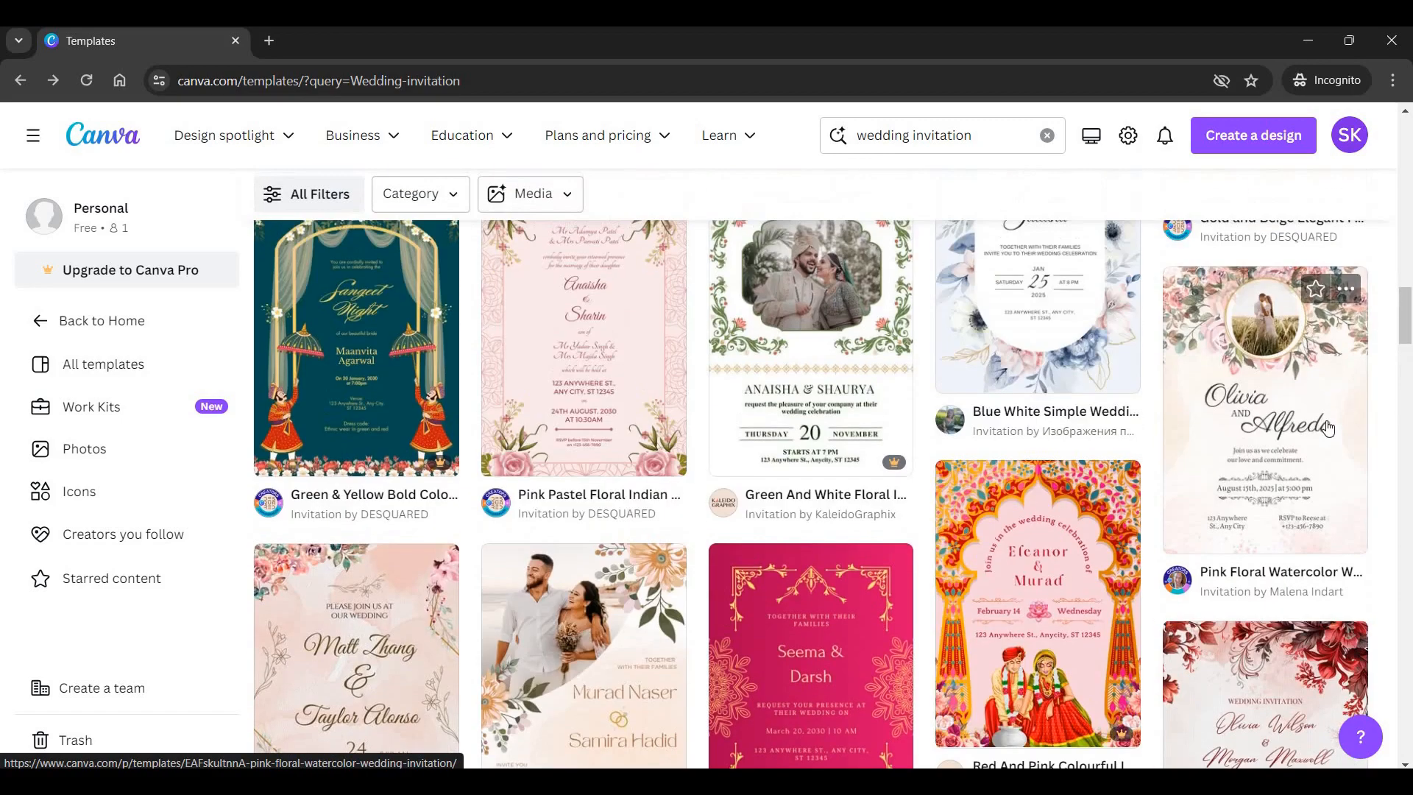
pyautogui.click(1281, 427)
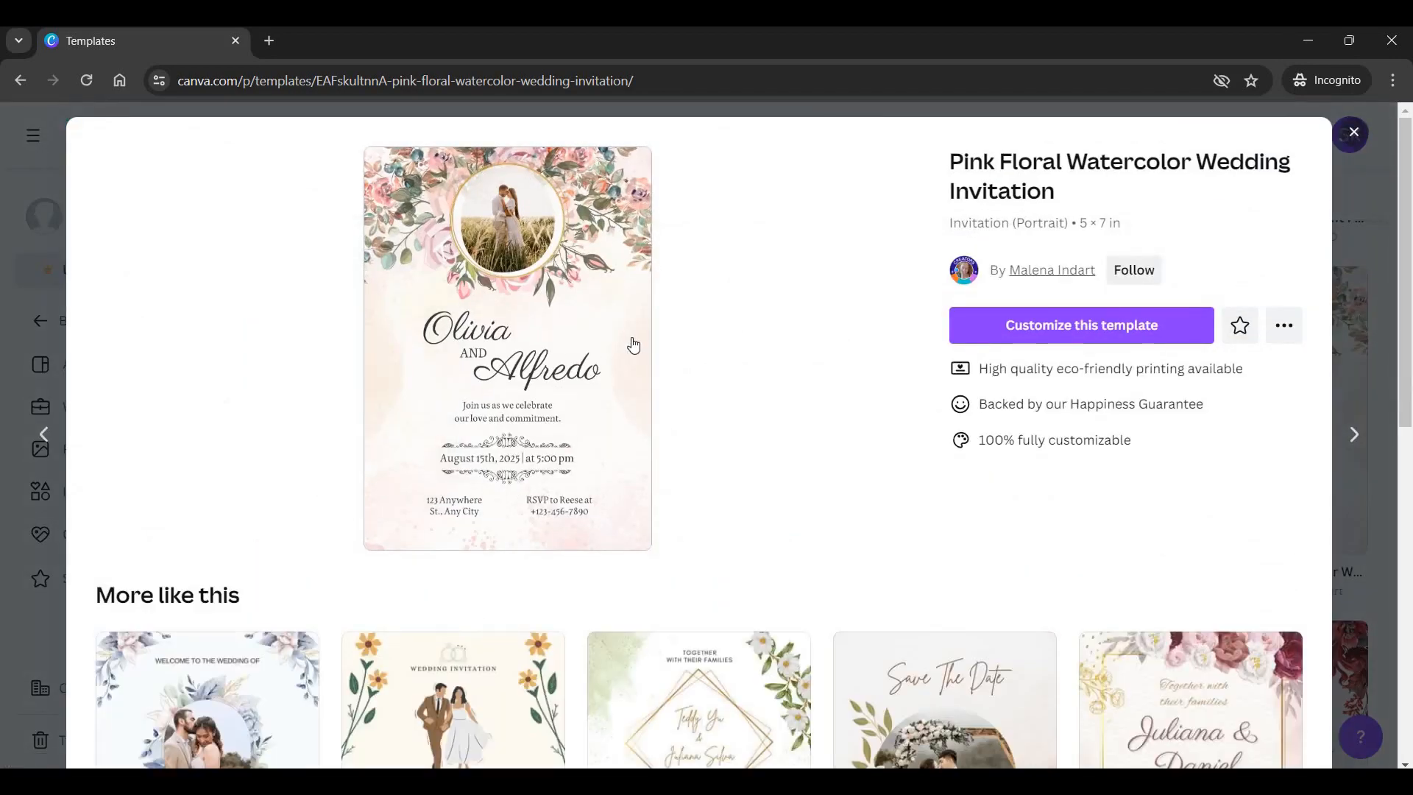
pyautogui.click(1043, 330)
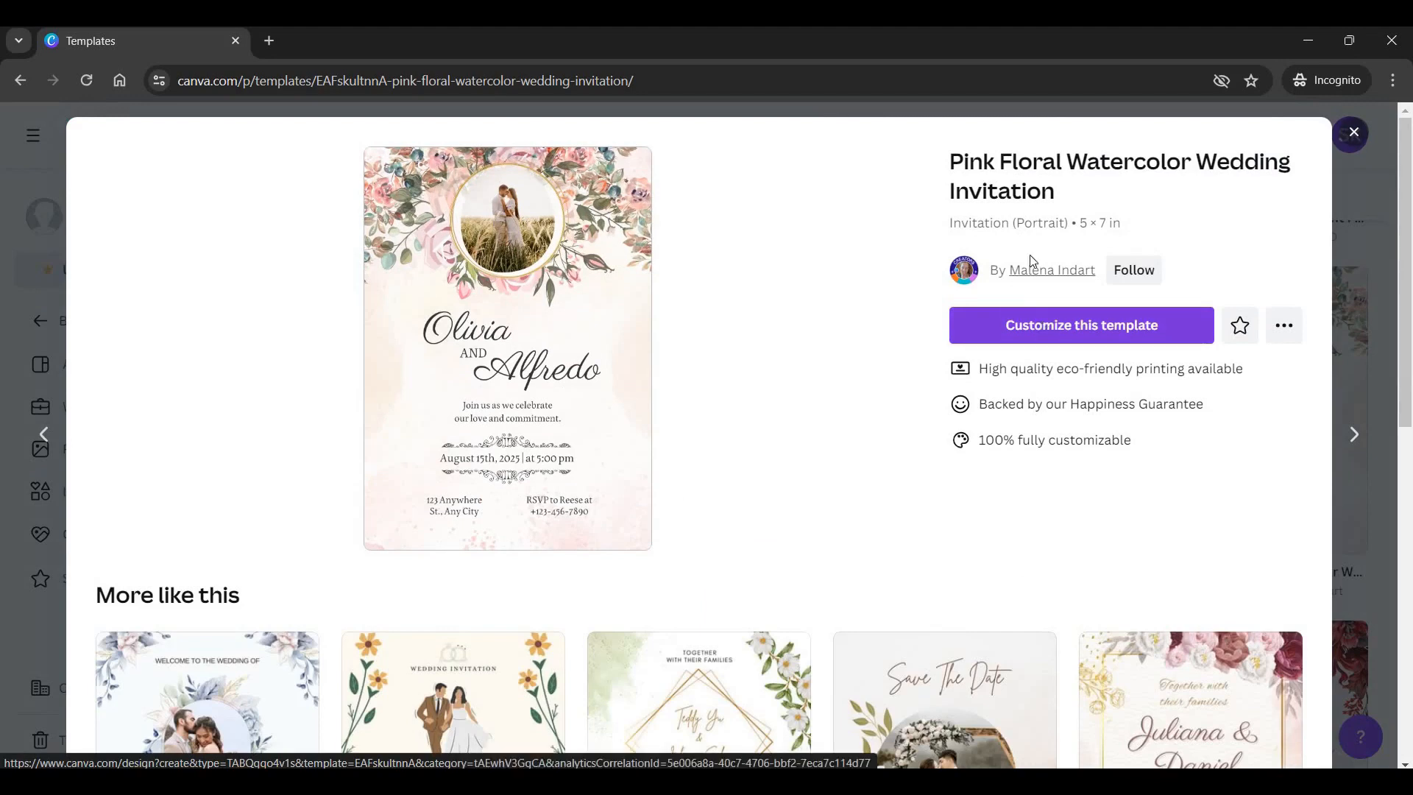
pyautogui.click(1057, 328)
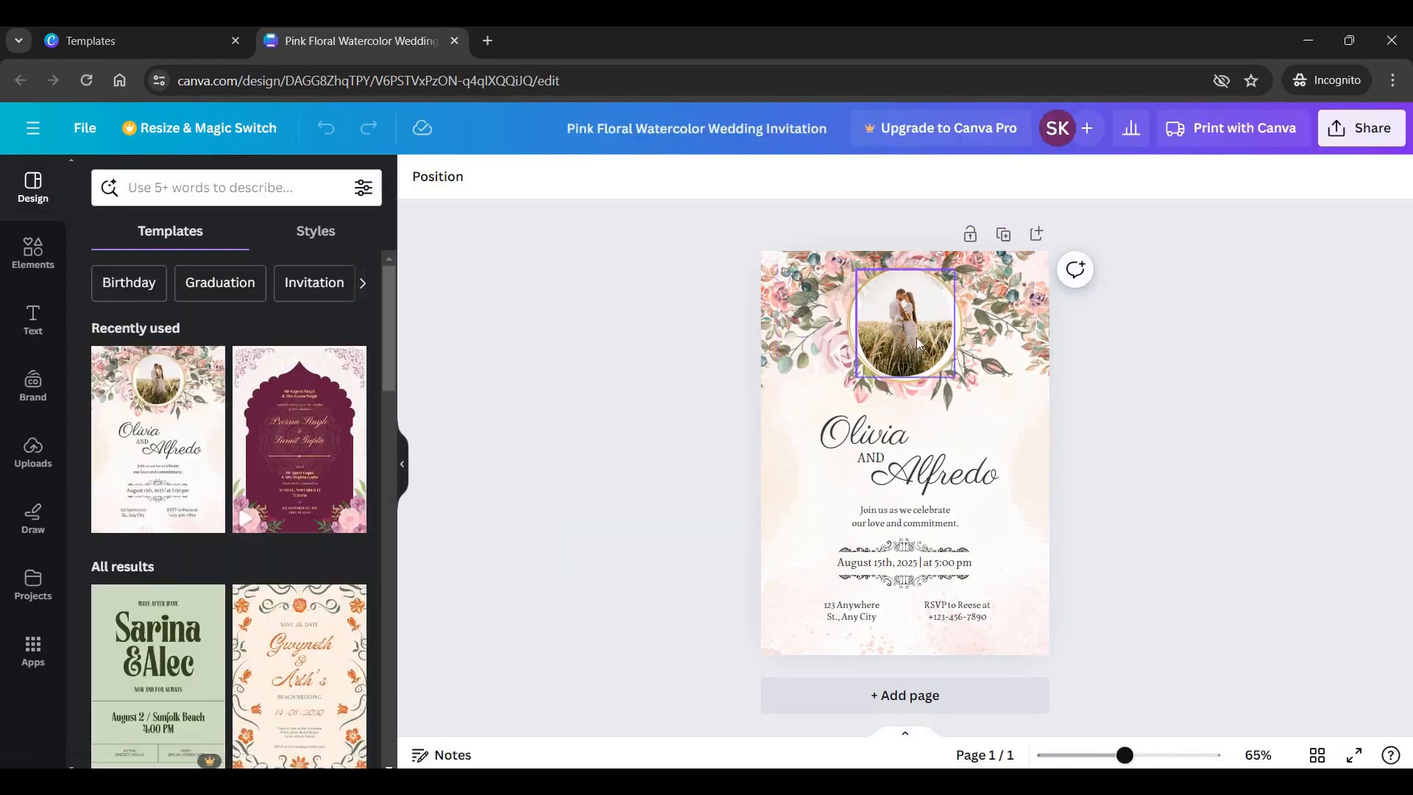
# Replace the couple's photo in the round frame with the uploaded puppies image.
pyautogui.click(916, 337)
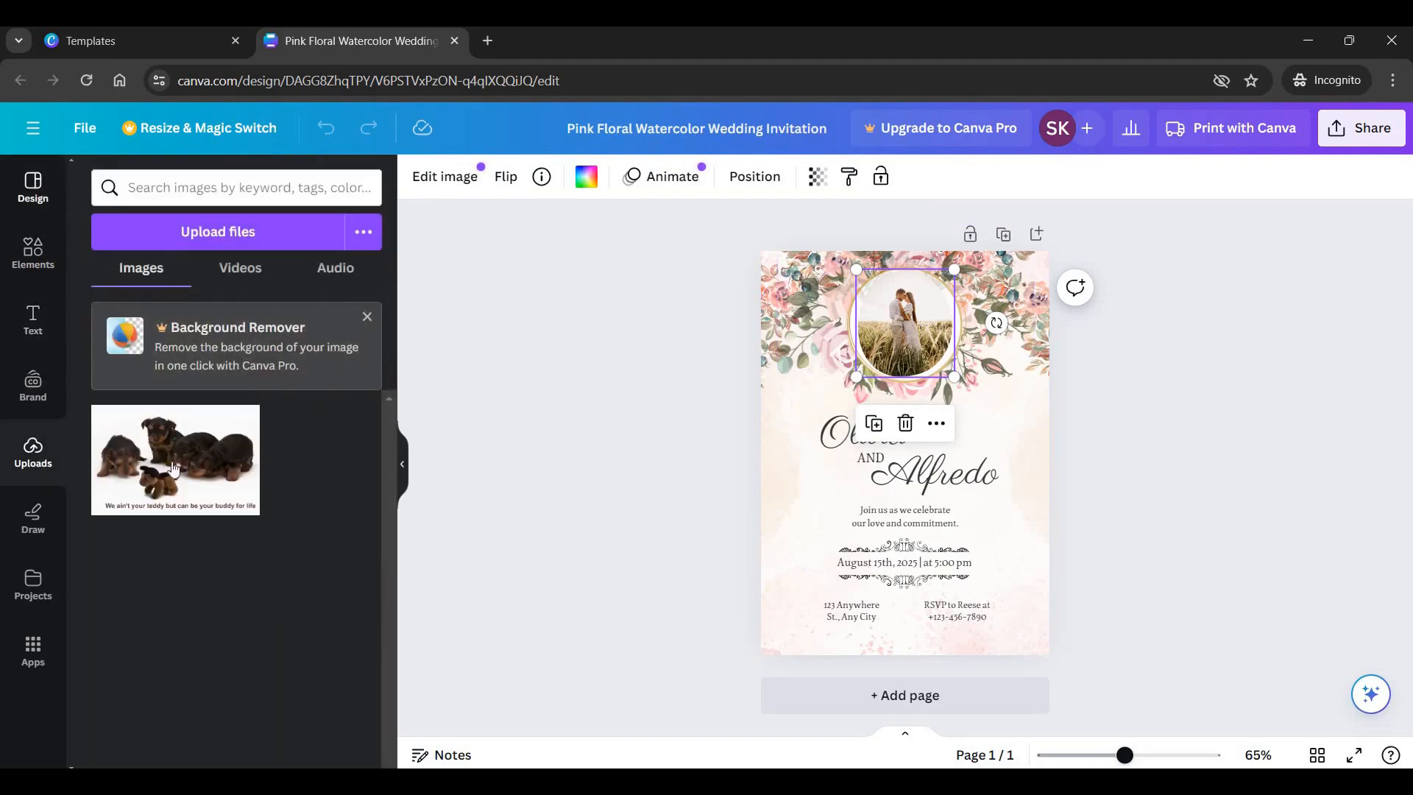
pyautogui.moveTo(175, 467)
pyautogui.moveTo(827, 350); pyautogui.dragTo(956, 400)
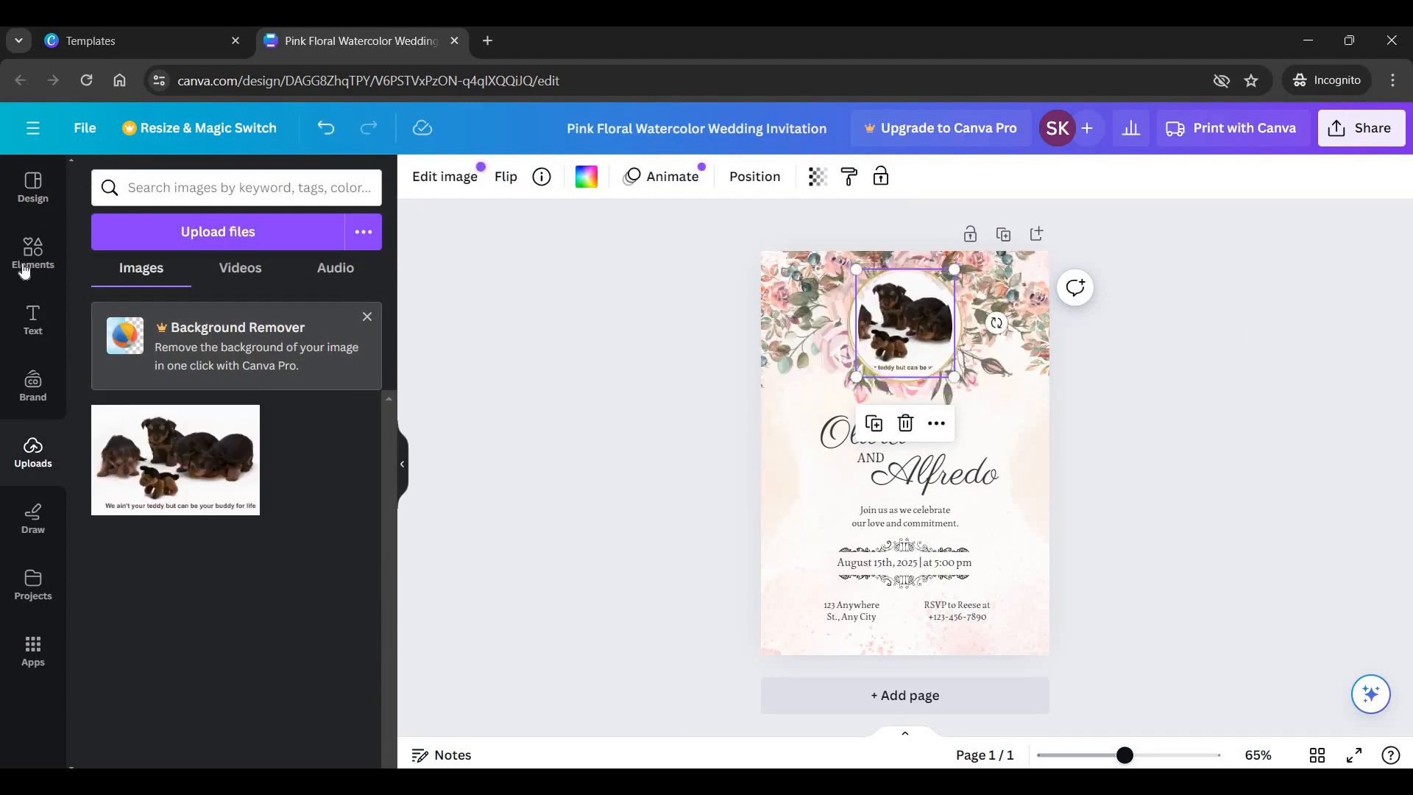
# Look over the available design elements and inspect the couple's names and the invitation line as editable text.
pyautogui.click(42, 252)
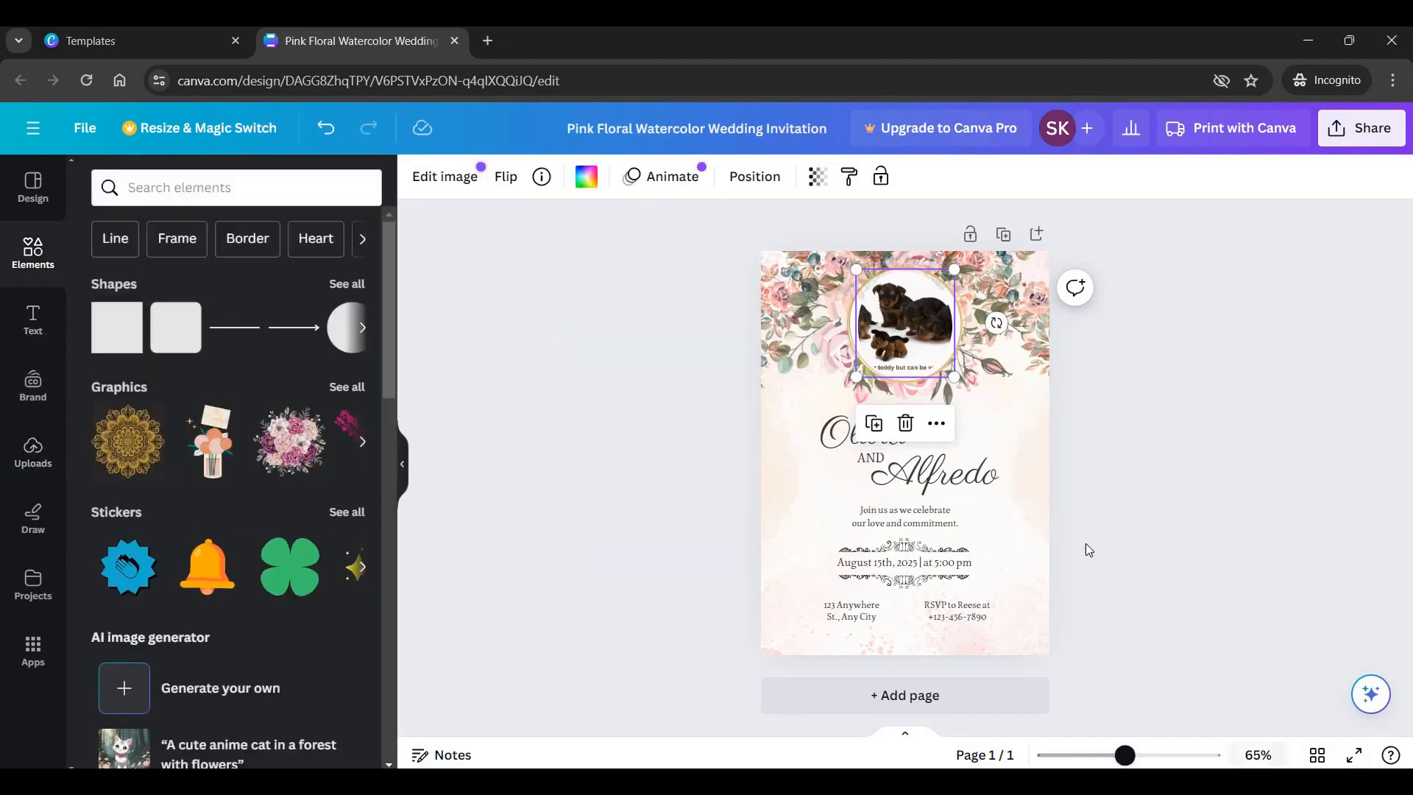
pyautogui.moveTo(1138, 760); pyautogui.dragTo(1191, 759)
pyautogui.click(839, 442)
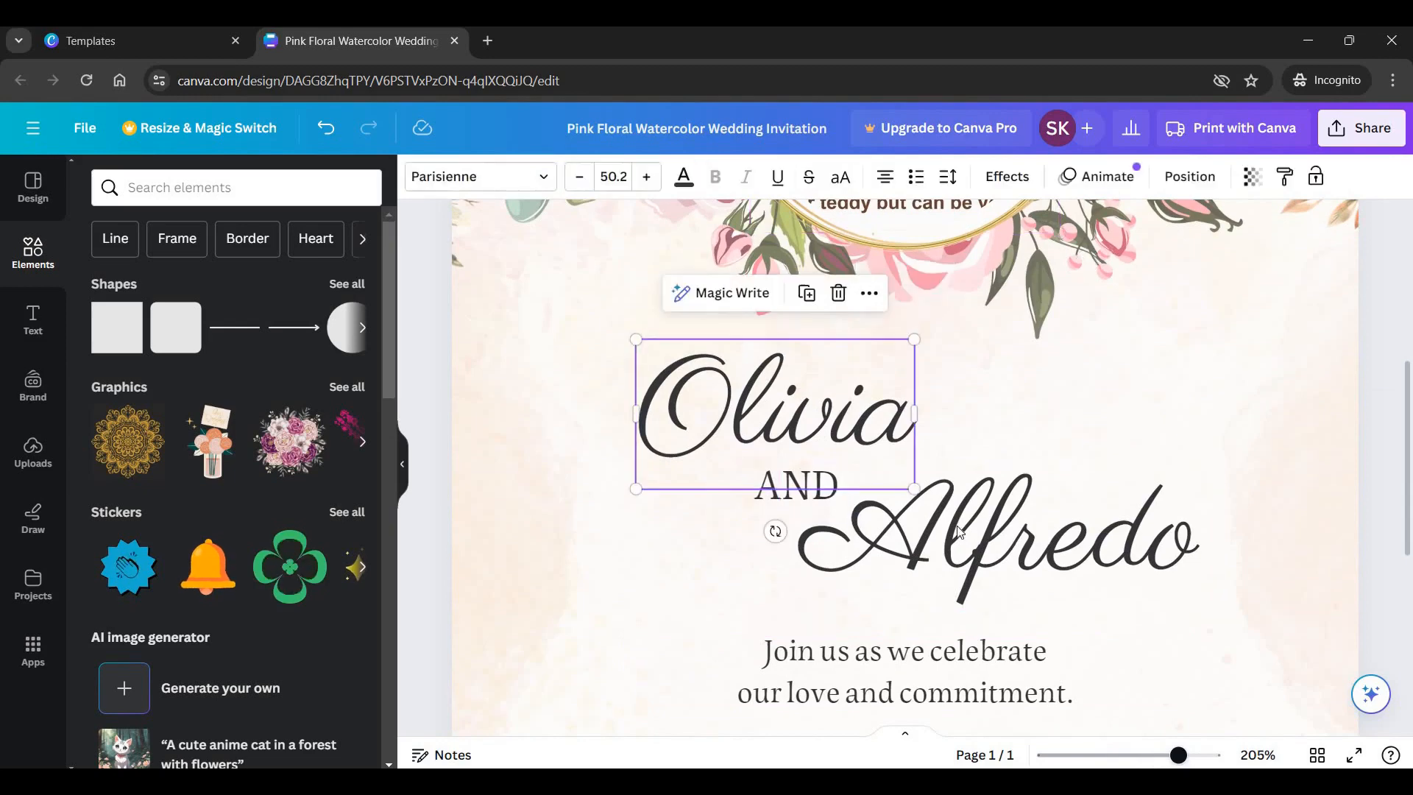
pyautogui.click(979, 488)
pyautogui.scroll(-4, 979, 488)
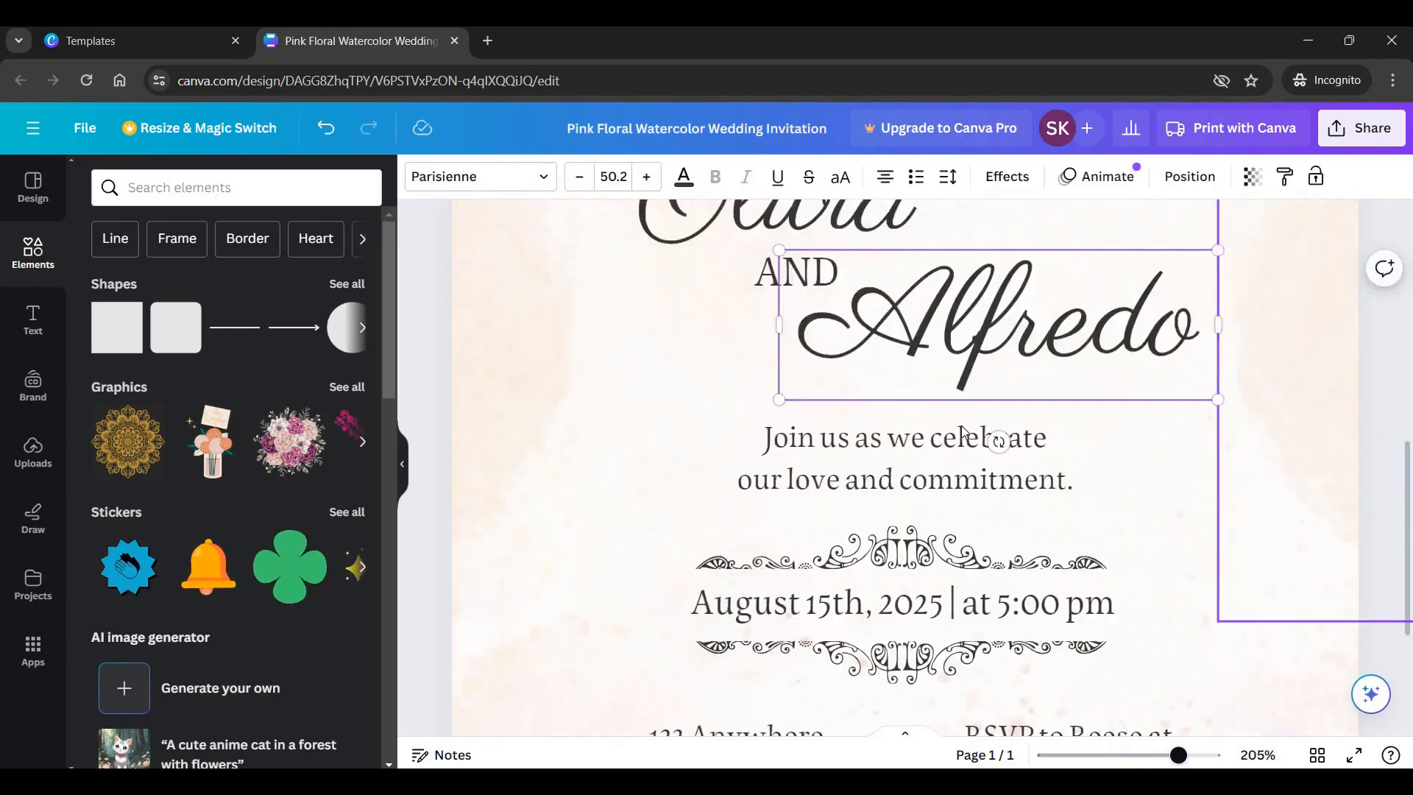
pyautogui.click(905, 390)
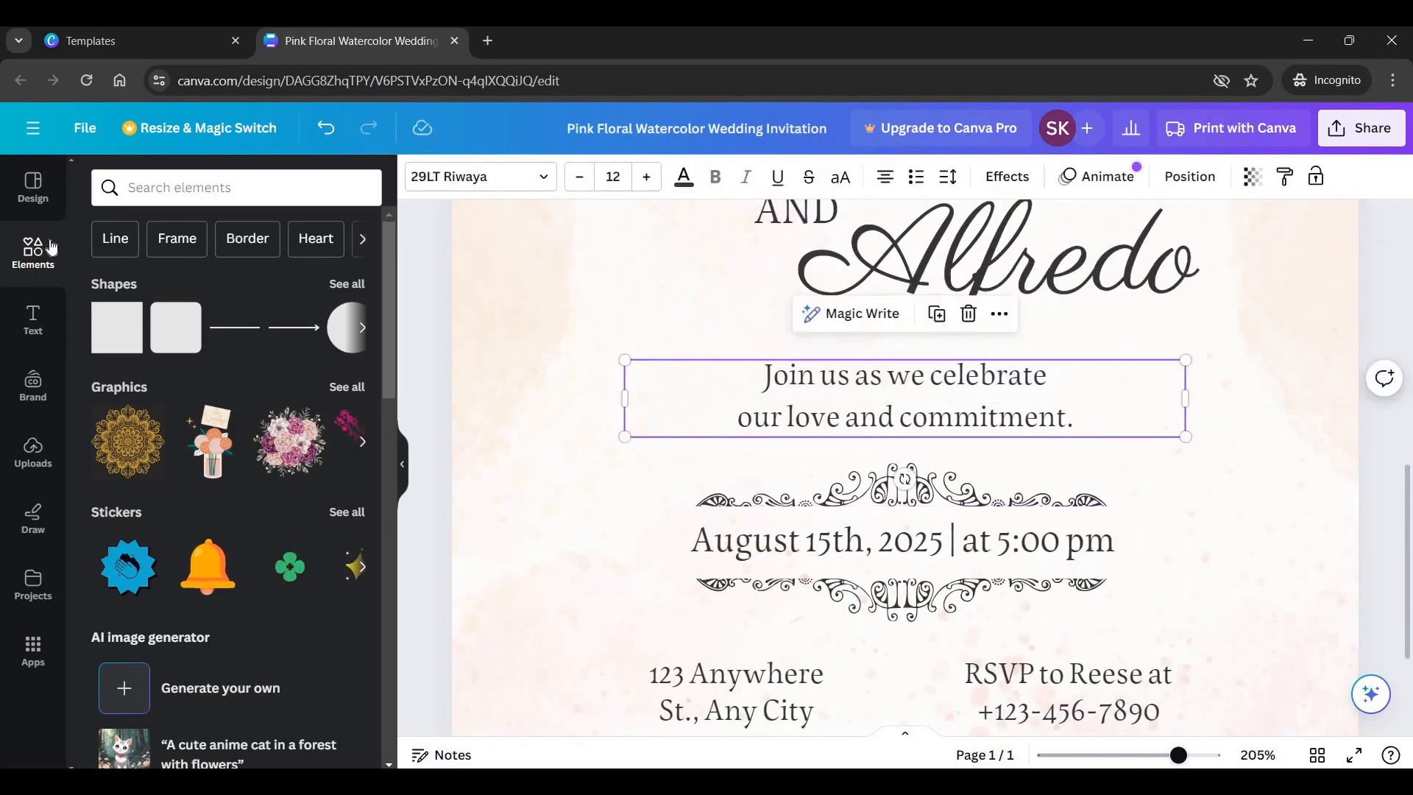
# Add a body text box and place it at the foot of the invitation, below the address and RSVP lines.
pyautogui.click(43, 320)
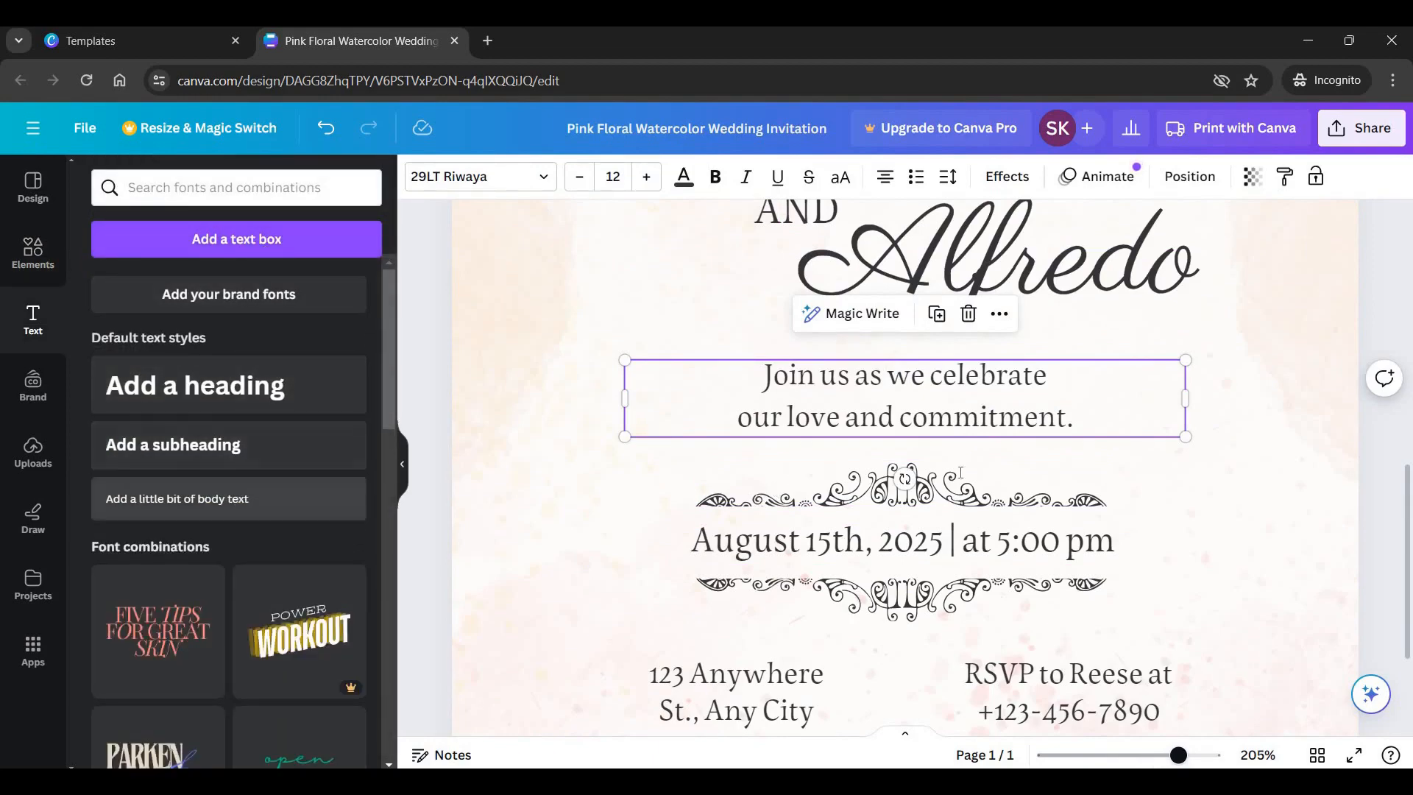
pyautogui.click(259, 504)
pyautogui.scroll(-3, 1036, 471)
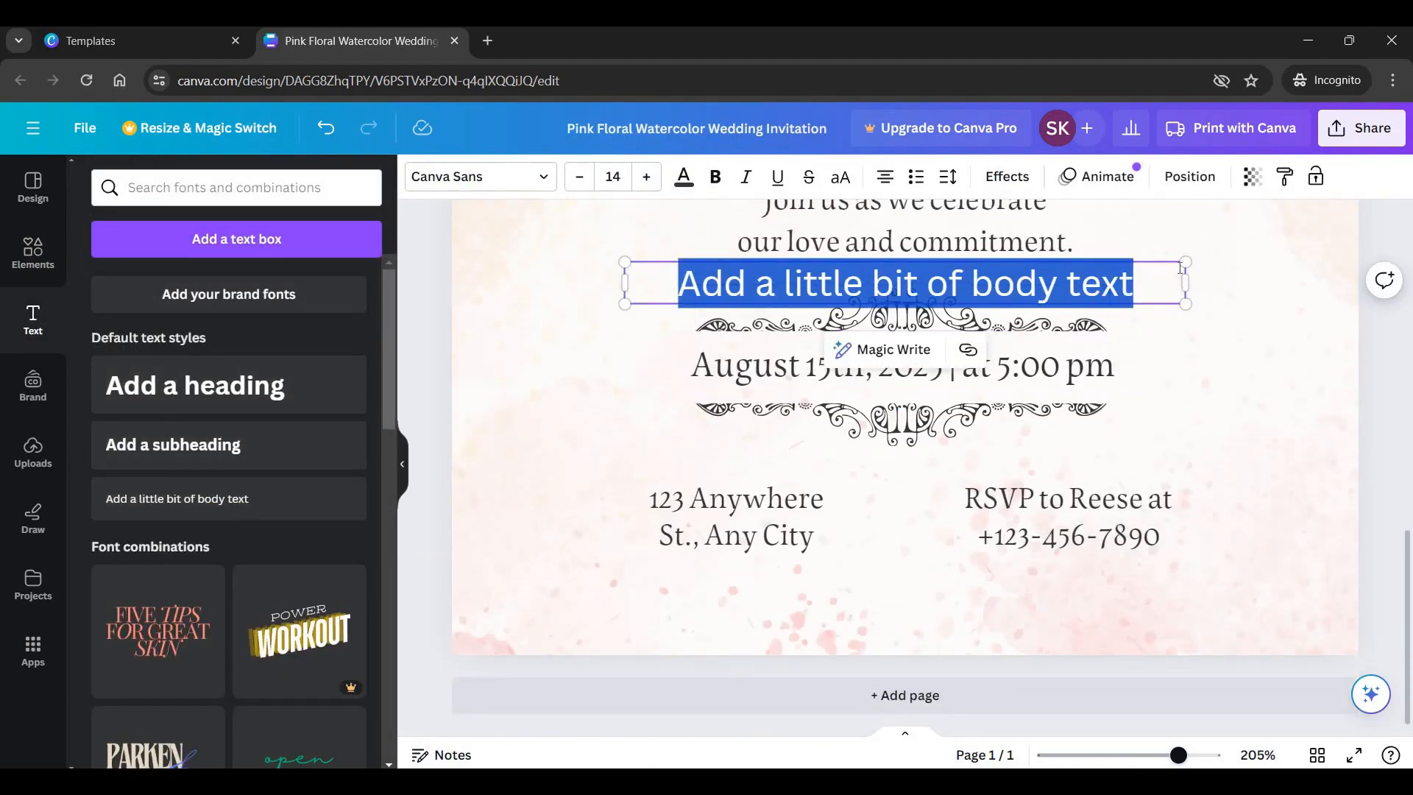
pyautogui.click(1227, 286)
pyautogui.moveTo(1179, 284); pyautogui.dragTo(1096, 632)
# Replace the new text box's placeholder with "Presents in blessings only".
pyautogui.doubleClick(1097, 625)
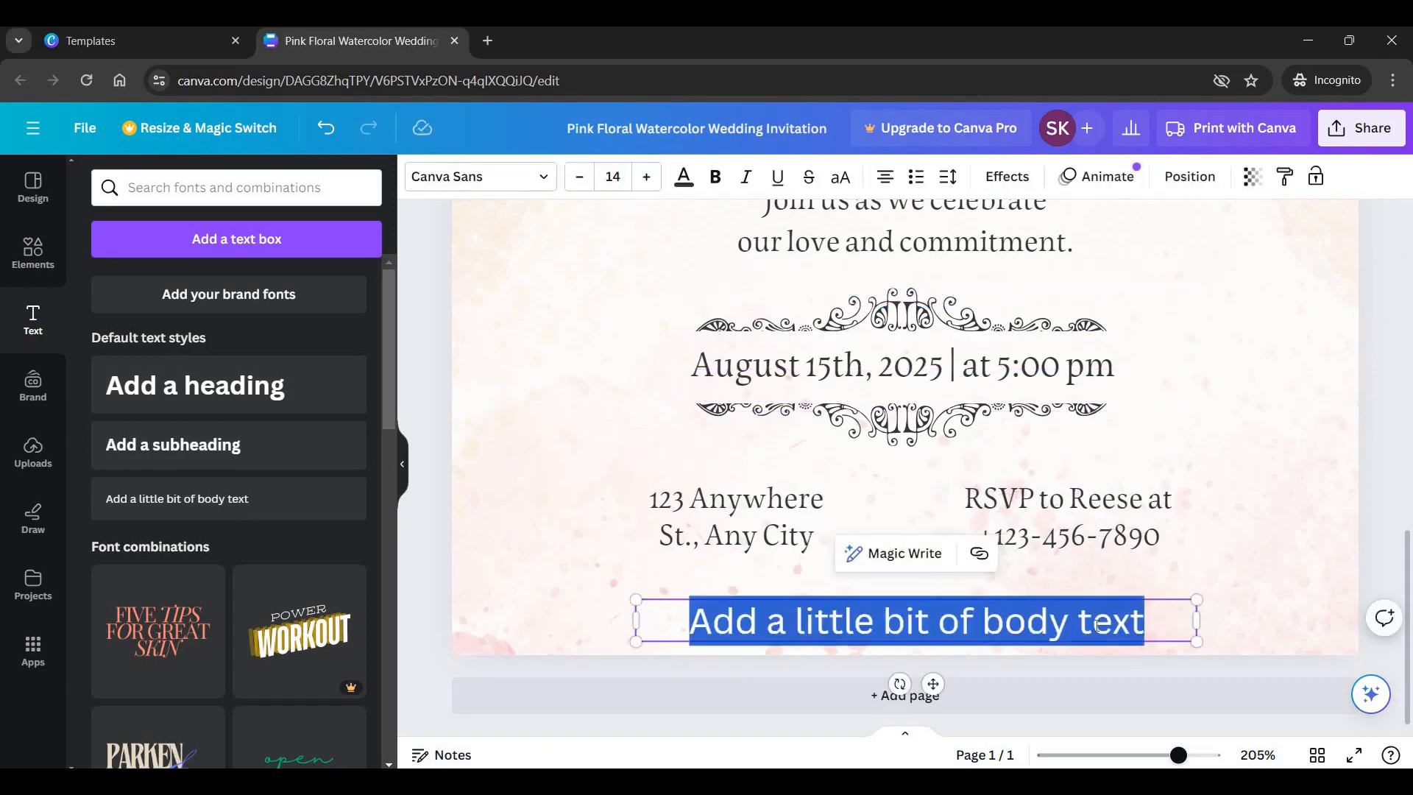
pyautogui.write('Pr')
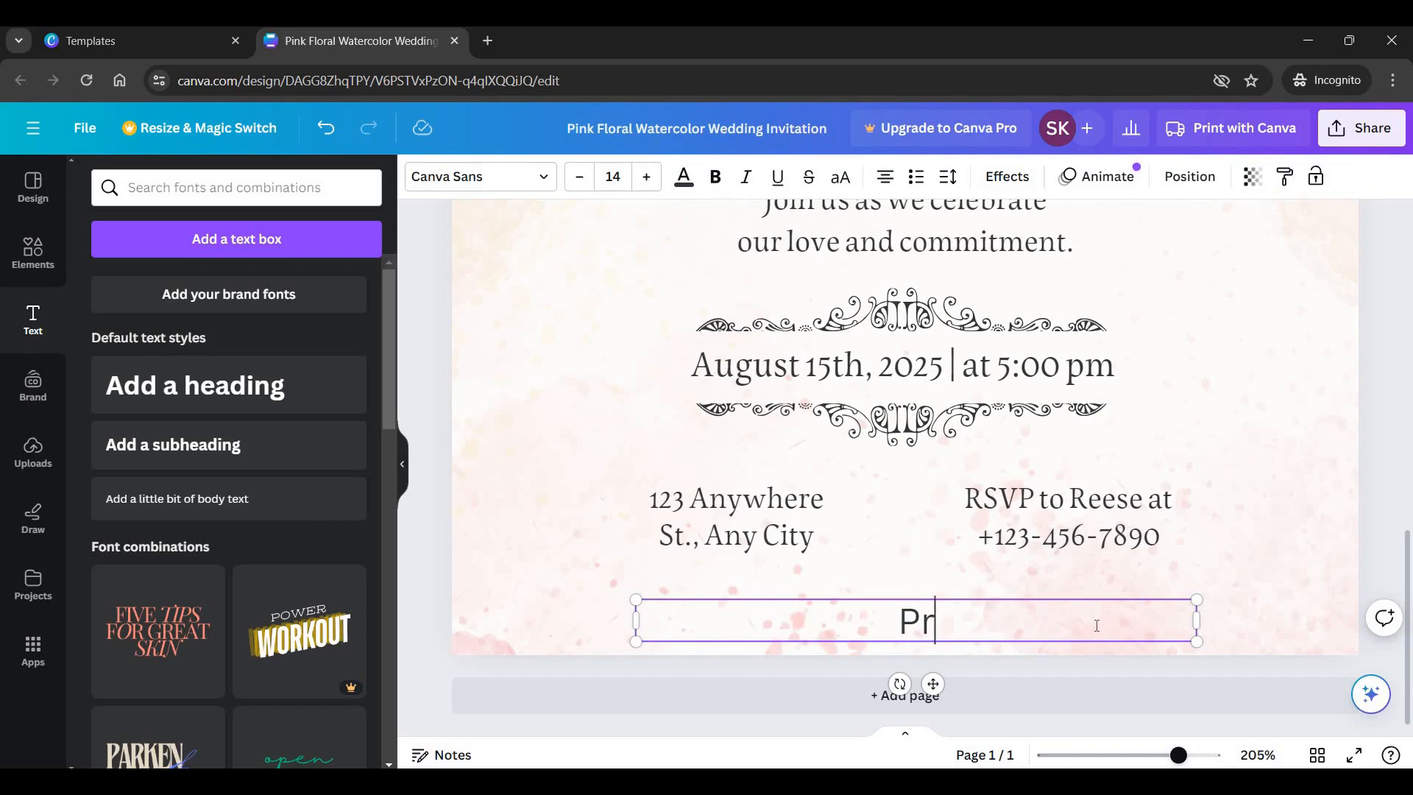
pyautogui.write('esen')
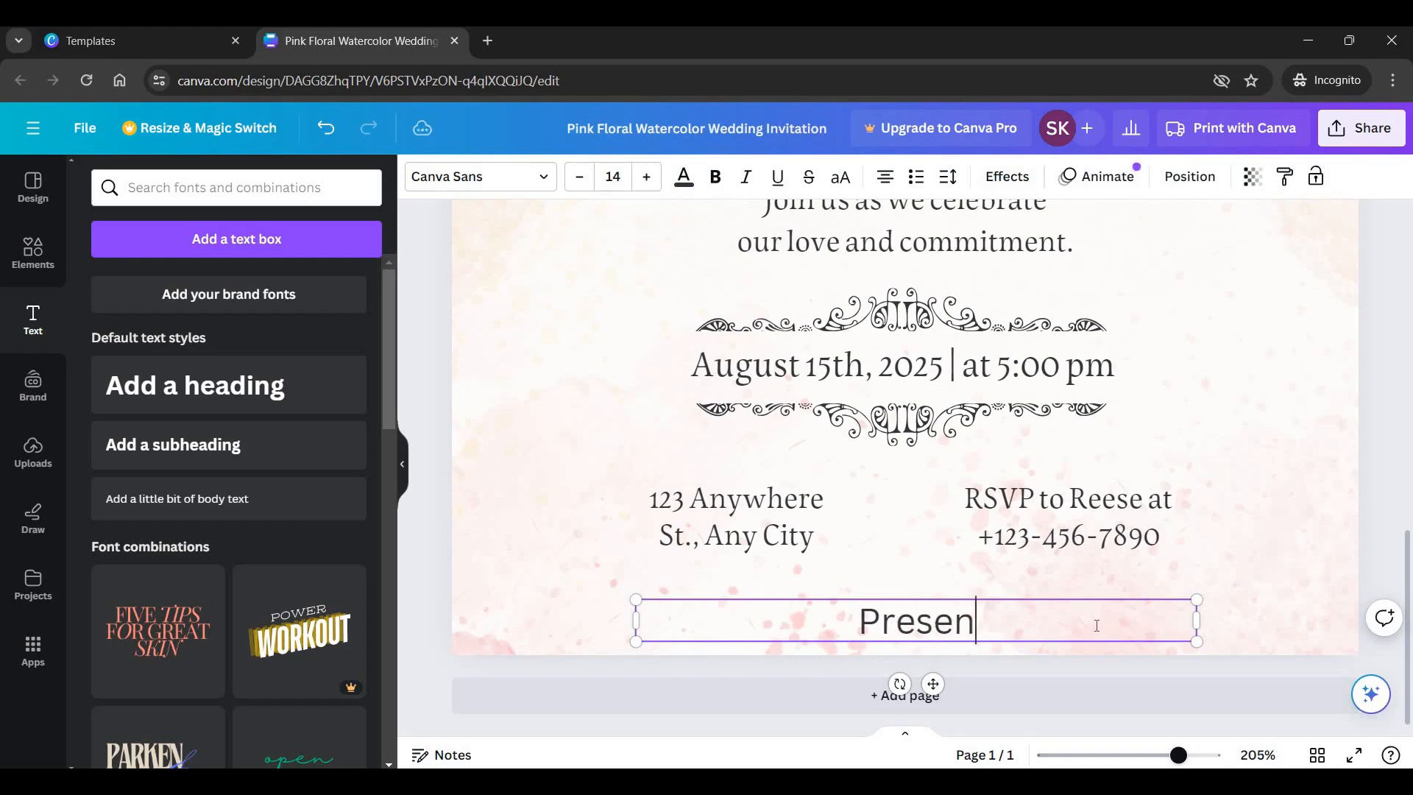
pyautogui.write('ts in bless')
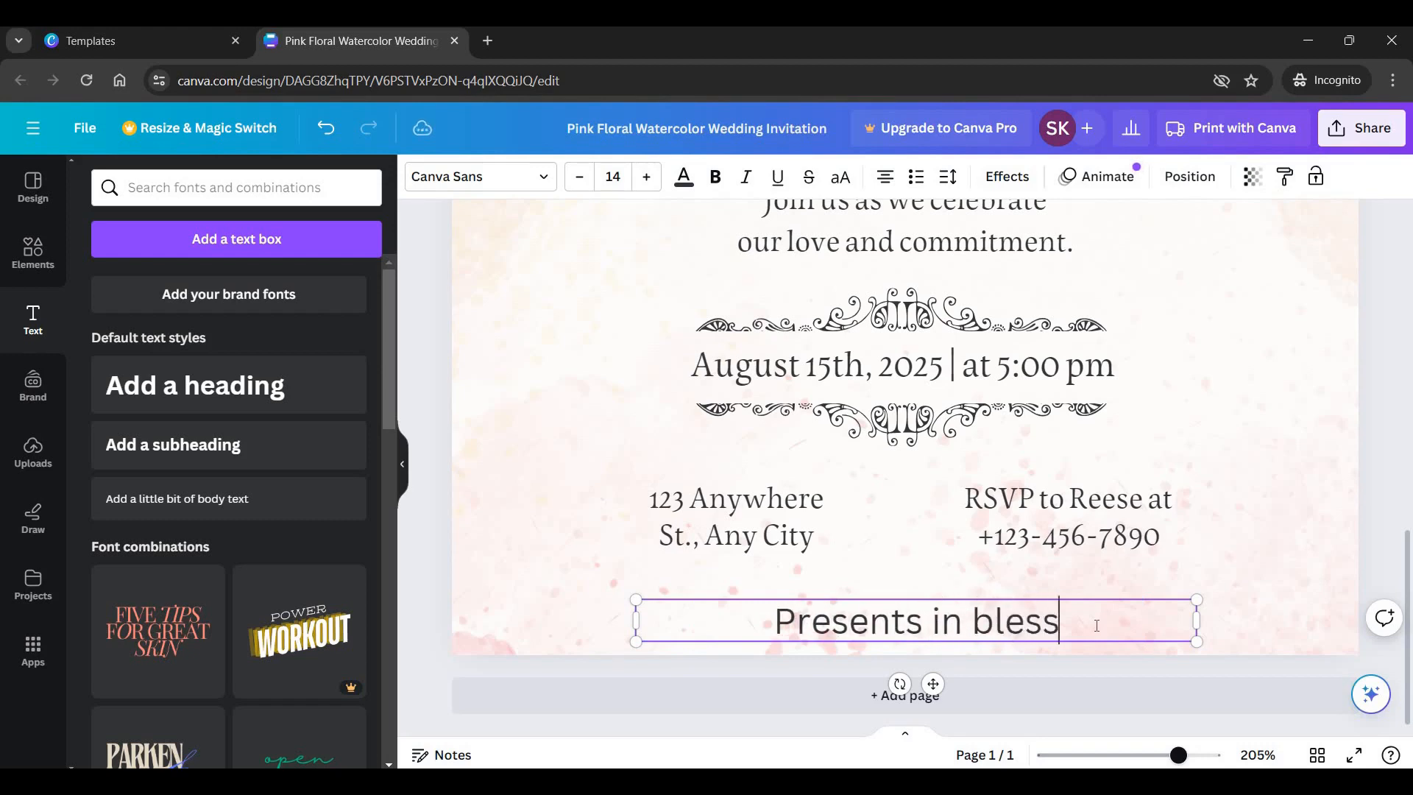
pyautogui.write('ings onlty')
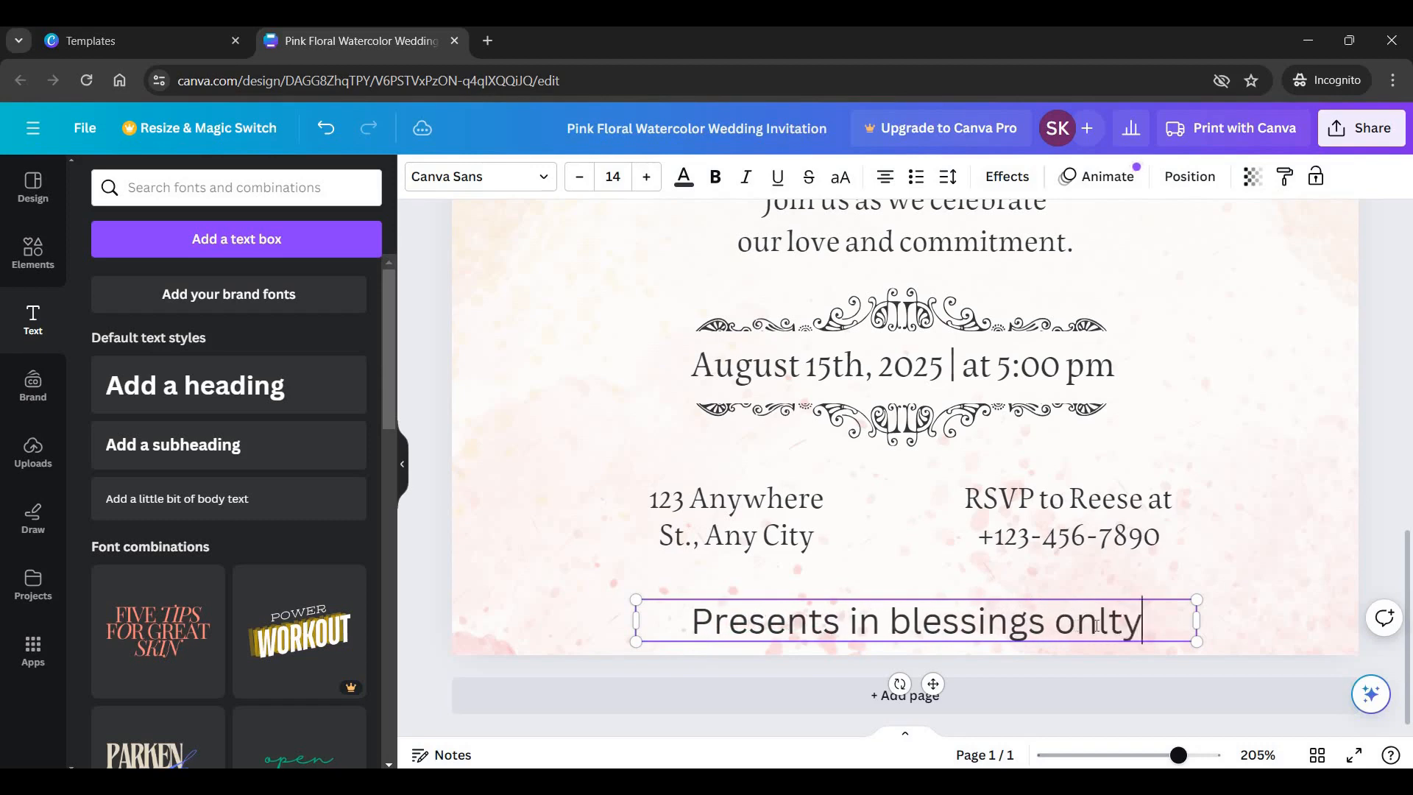
pyautogui.press('BackSpace')
pyautogui.press('BackSpace')
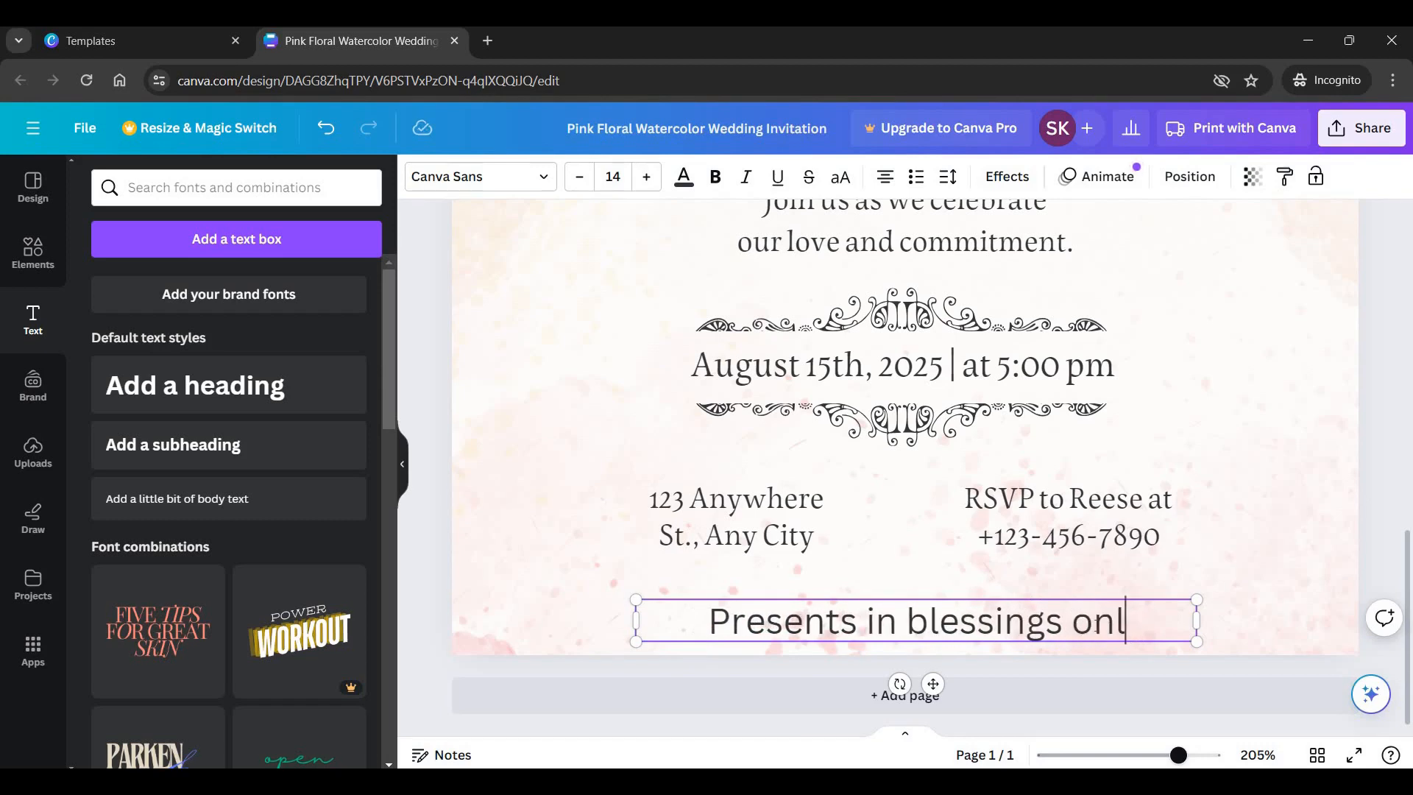
pyautogui.write('y')
# Set the "Presents in blessings only" line to font size 10 and move it slightly lower on the page.
pyautogui.hotkey('ctrl', 'a')
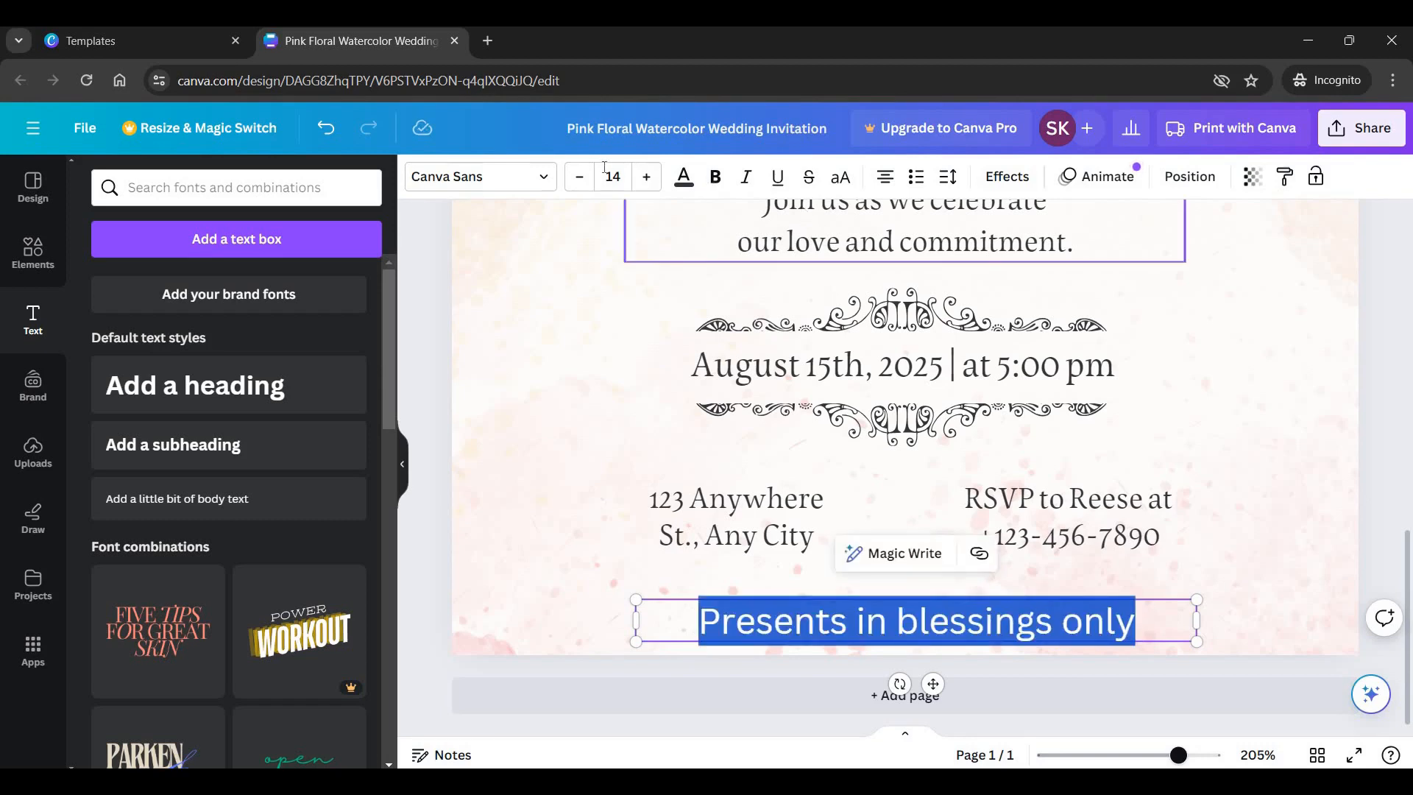
pyautogui.click(607, 171)
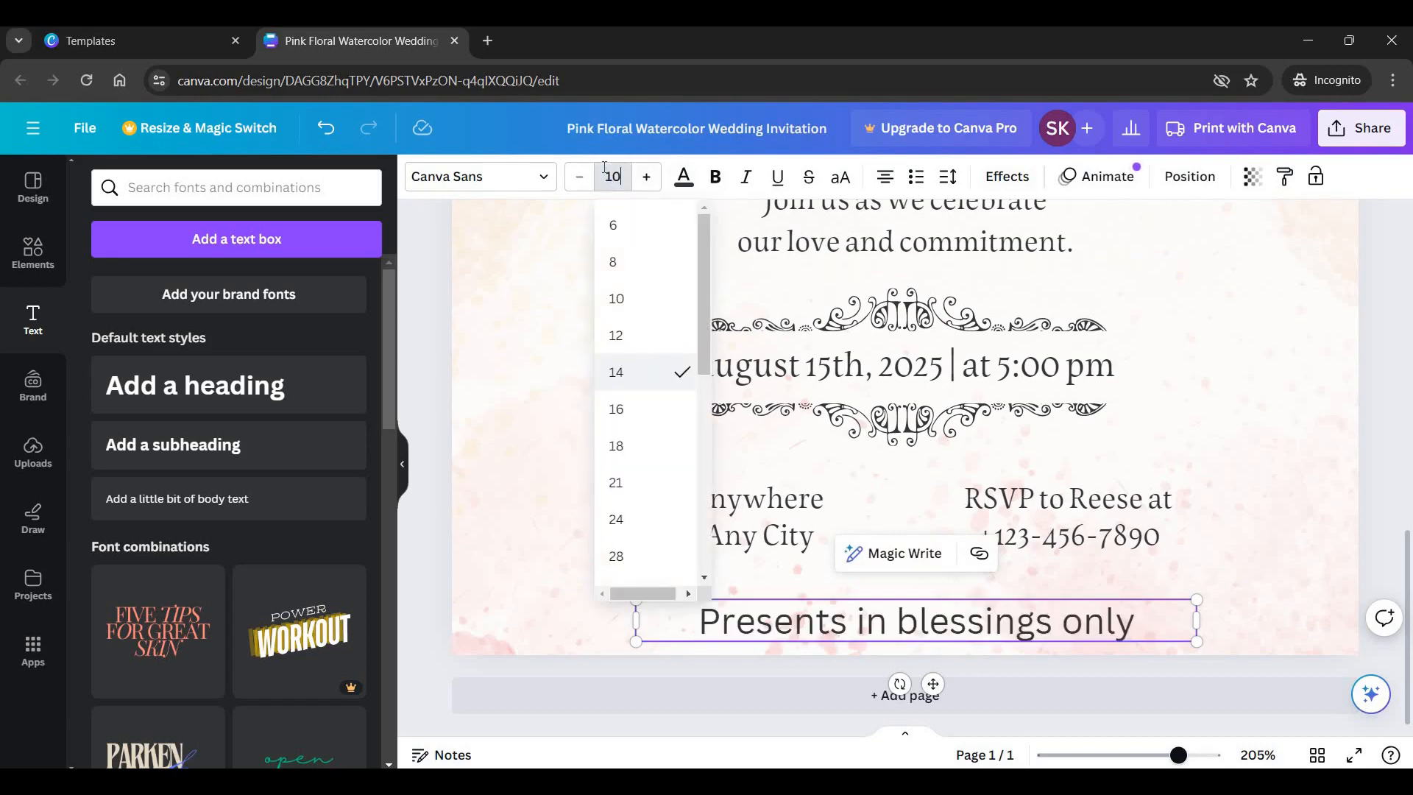
pyautogui.press('Return')
pyautogui.click(865, 634)
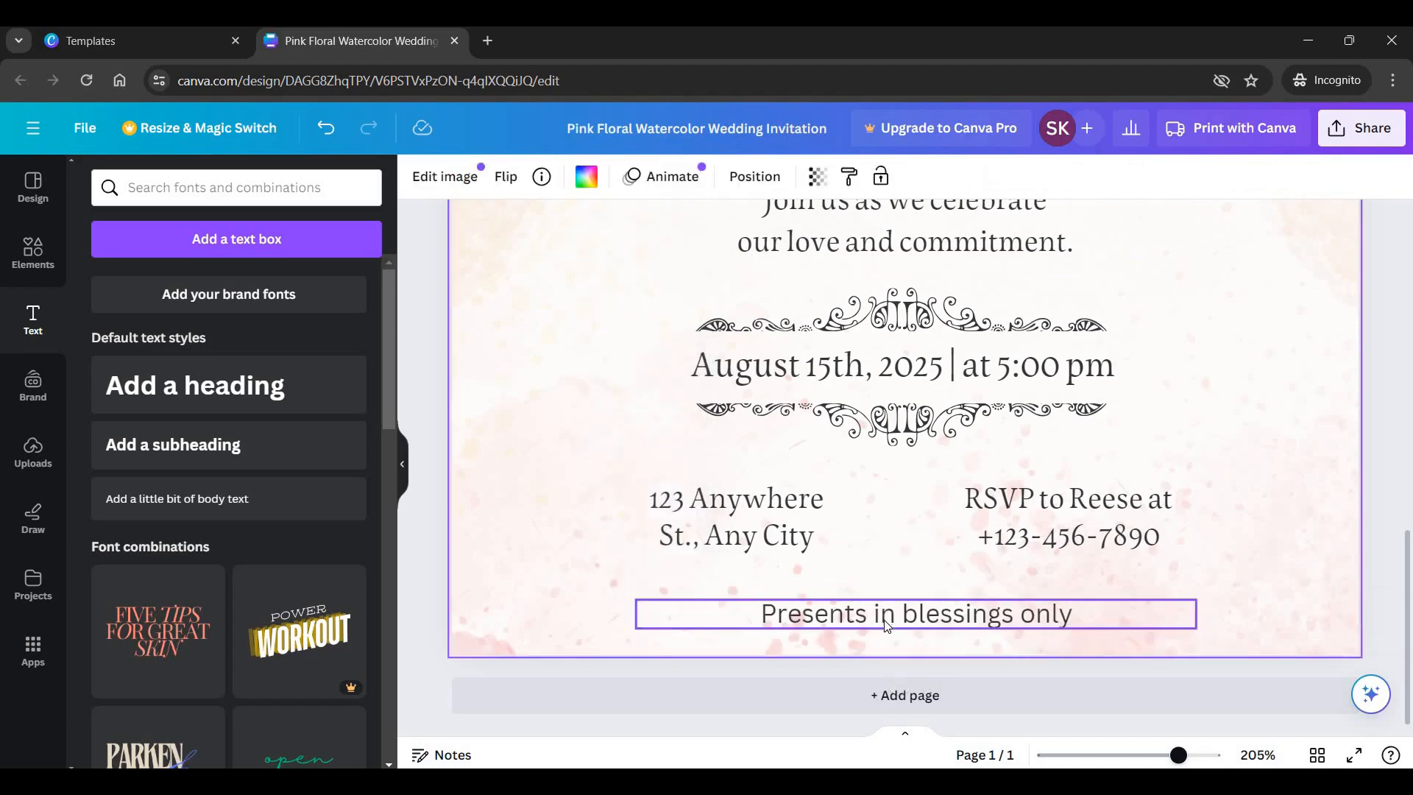
pyautogui.click(883, 621)
pyautogui.moveTo(1067, 627); pyautogui.dragTo(1067, 643)
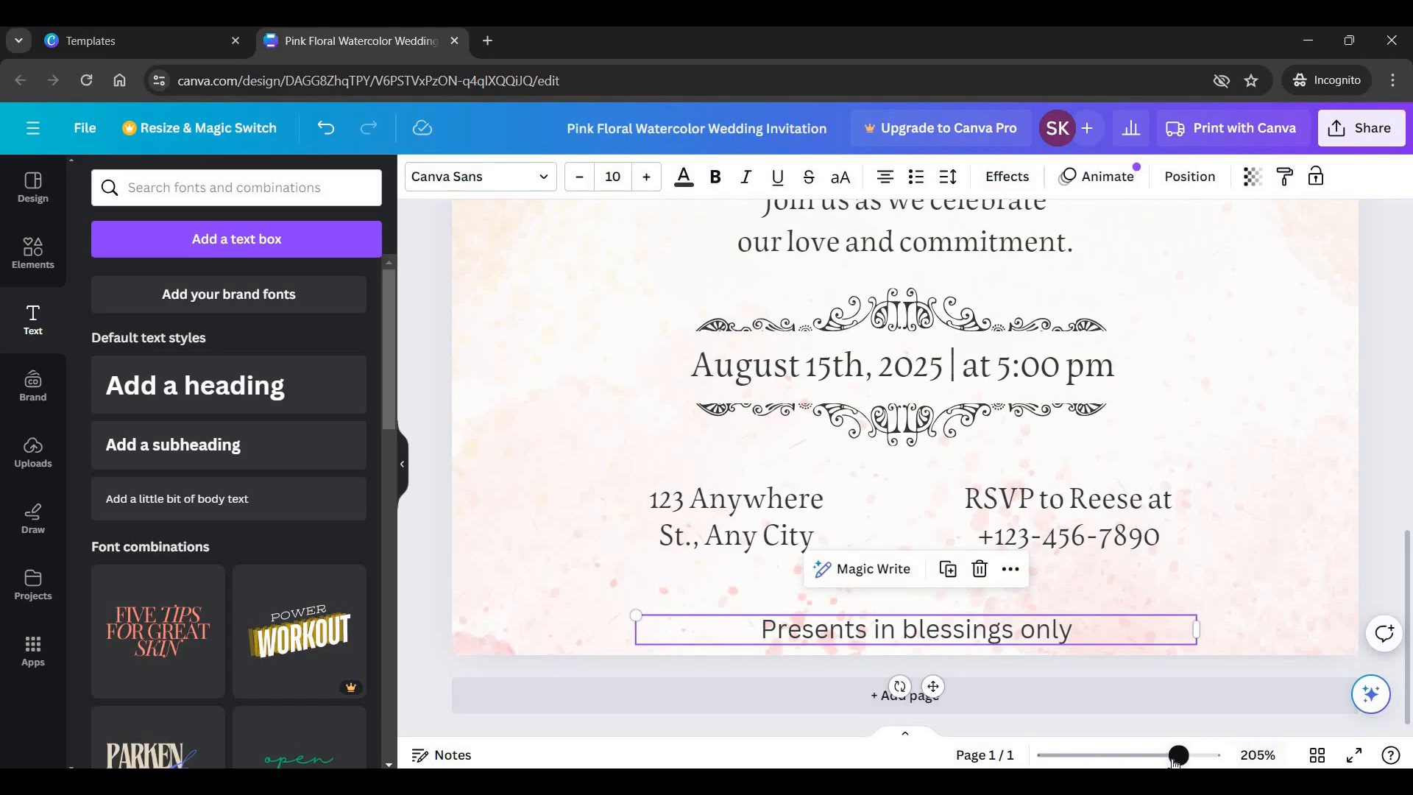
# Review the whole floral invitation from the framed photo down to the added line at the foot of the page.
pyautogui.moveTo(1178, 755); pyautogui.dragTo(1134, 755)
pyautogui.keyDown('ctrl'); pyautogui.scroll(5, 1142, 441); pyautogui.keyUp('ctrl')
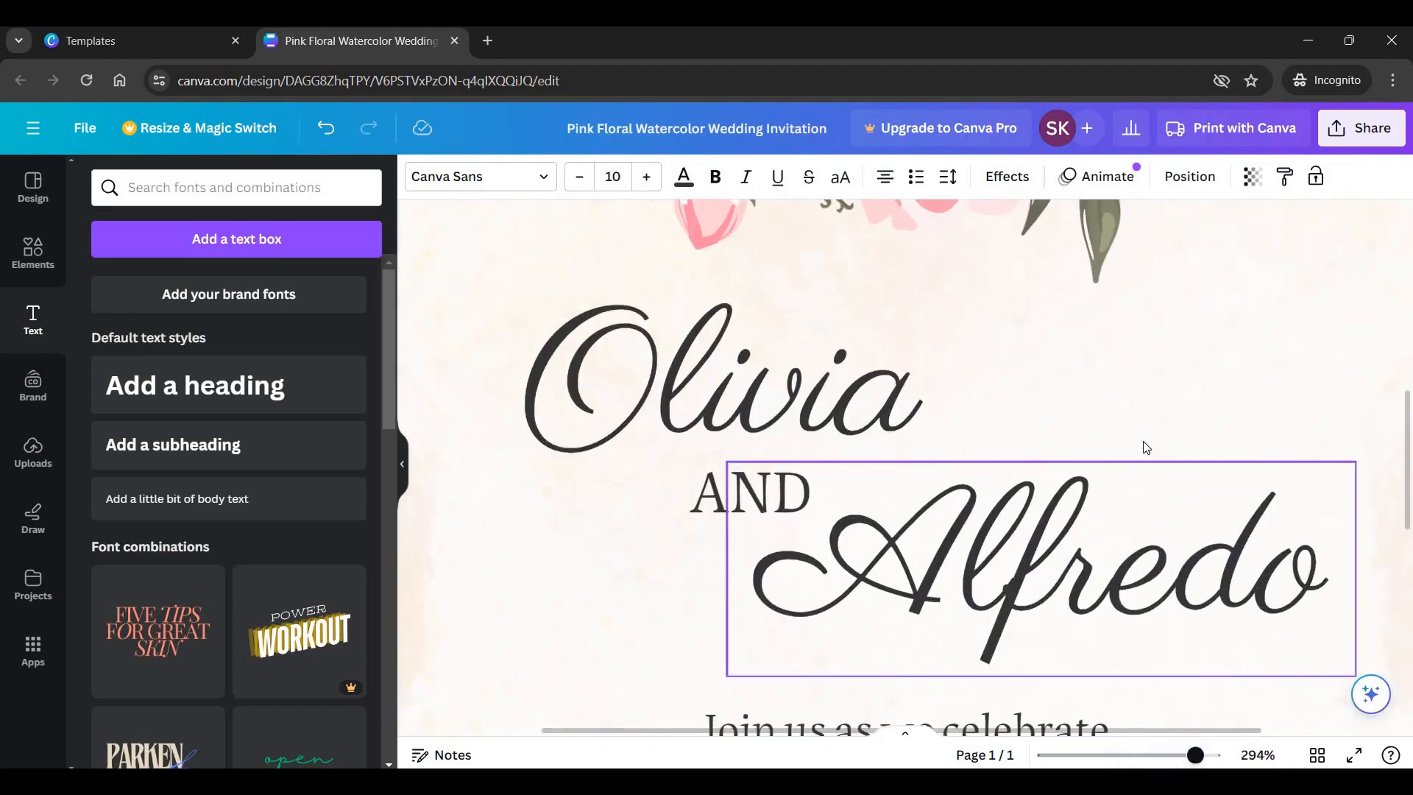
pyautogui.scroll(5, 1141, 441)
pyautogui.scroll(-3, 1142, 434)
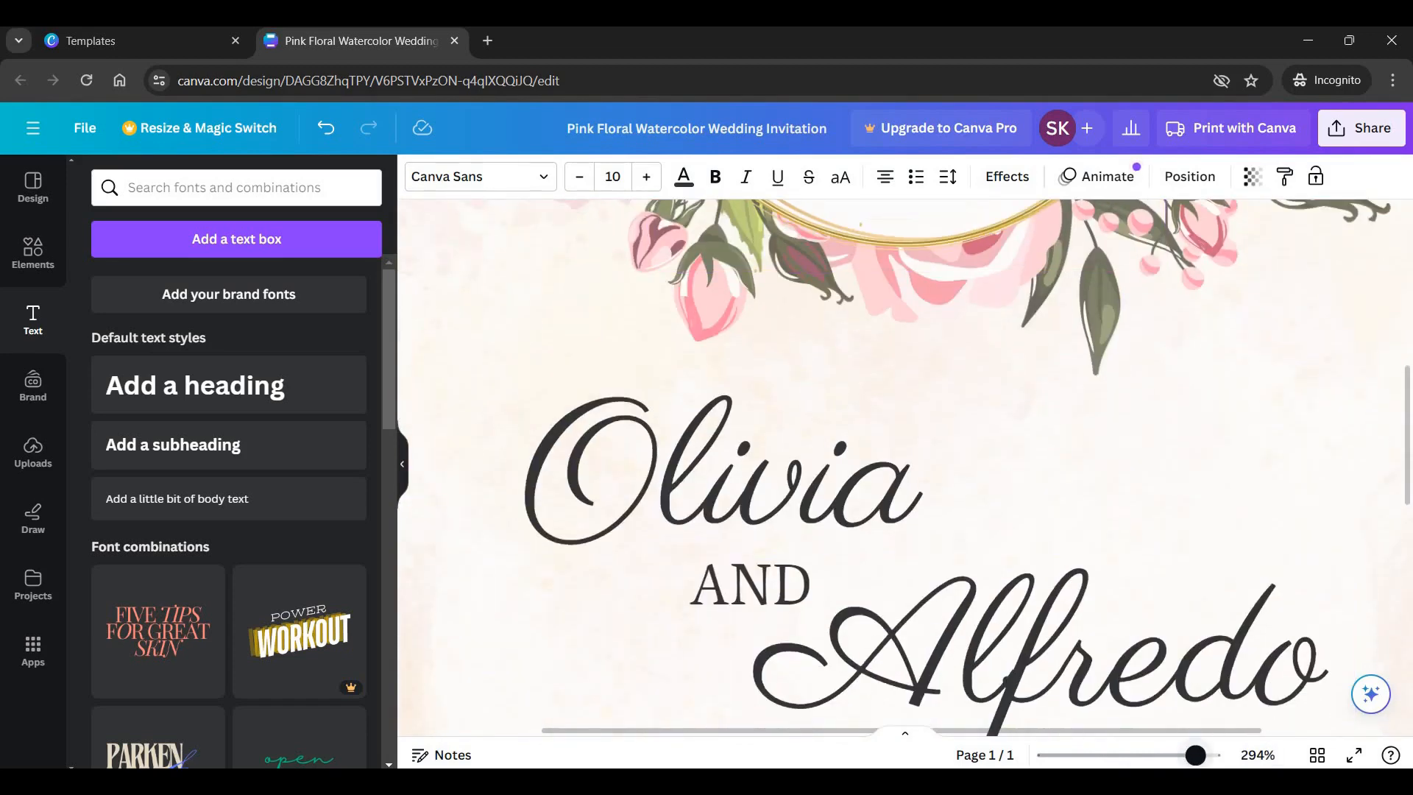
pyautogui.keyDown('ctrl'); pyautogui.scroll(-5, 1234, 439); pyautogui.keyUp('ctrl')
pyautogui.scroll(-2, 1234, 439)
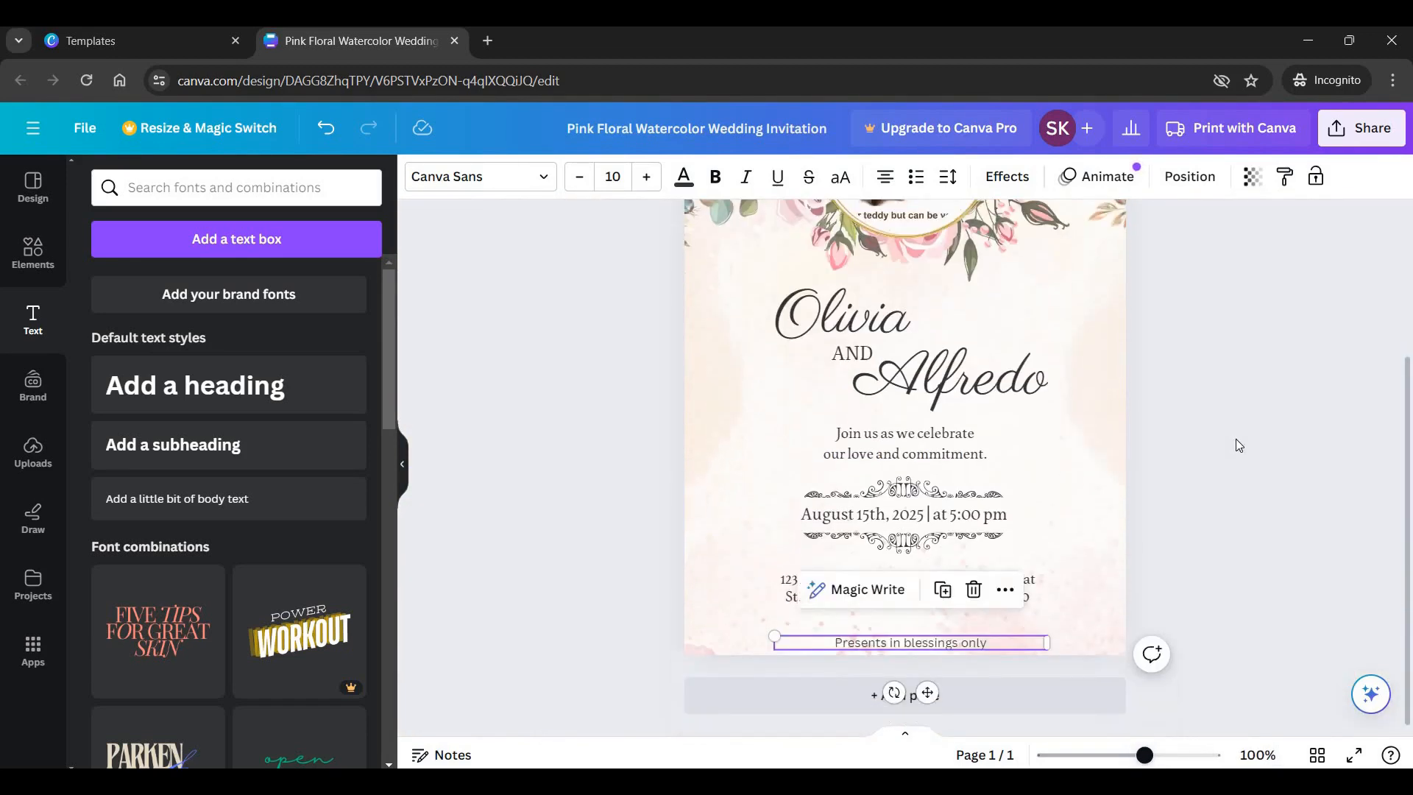
pyautogui.scroll(3, 1235, 439)
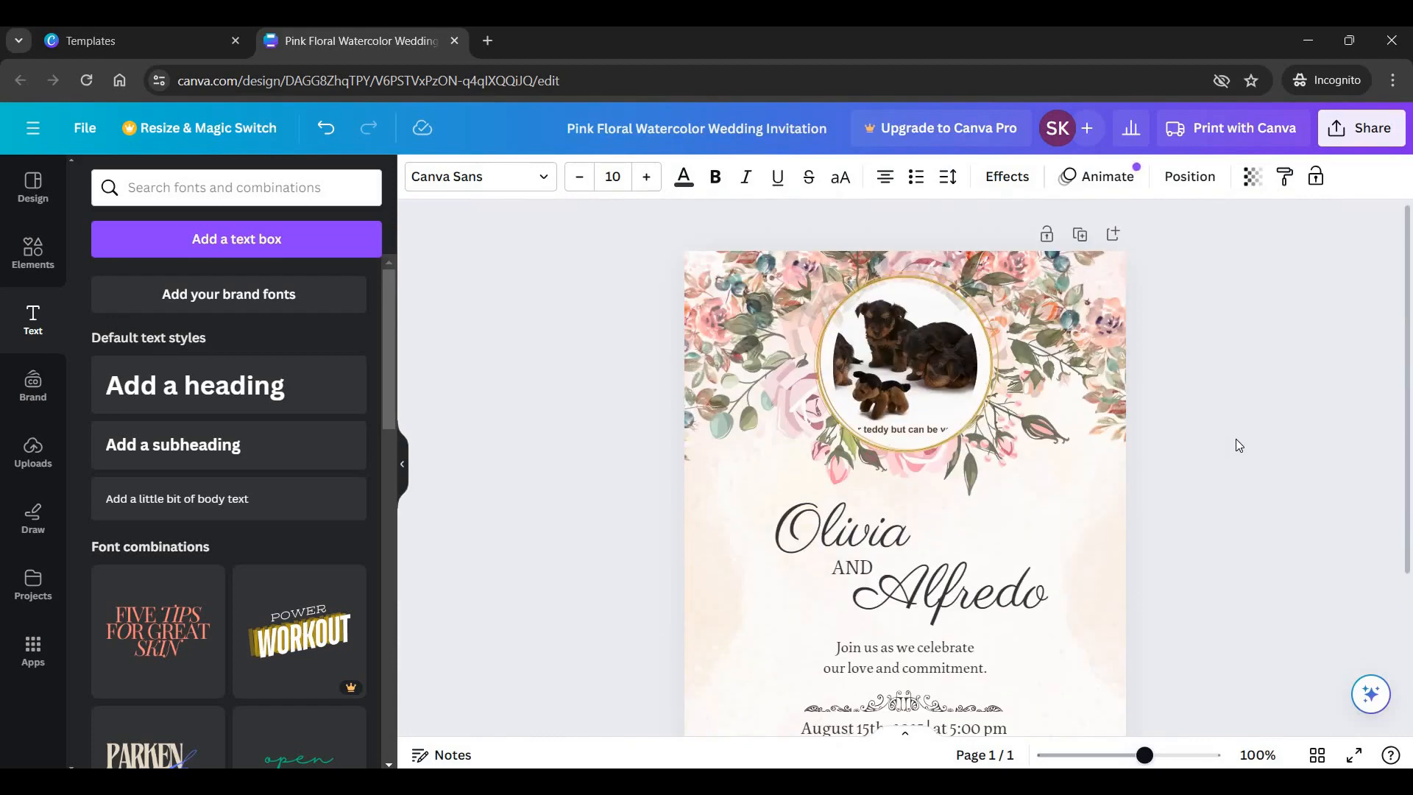
pyautogui.scroll(-3, 1235, 438)
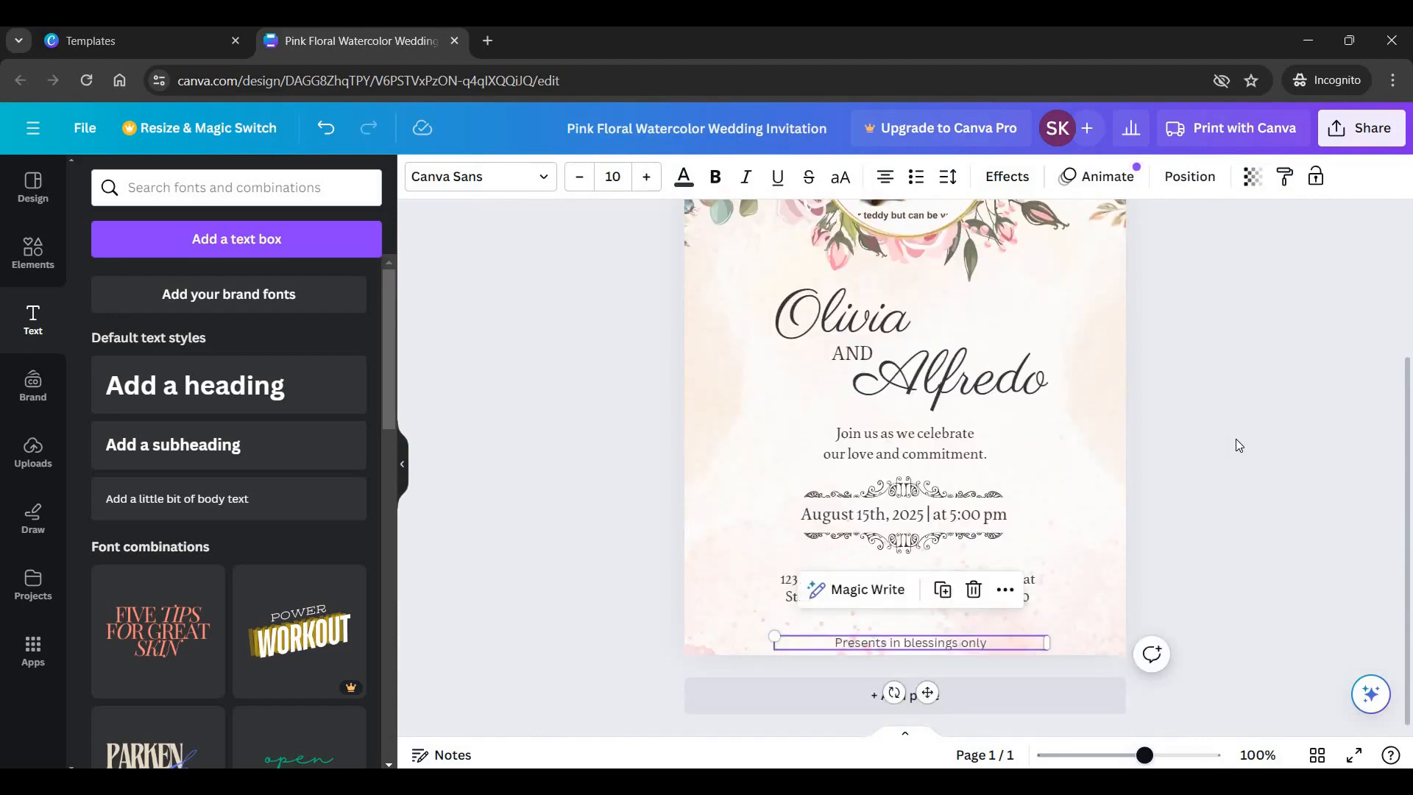
pyautogui.scroll(2, 1235, 439)
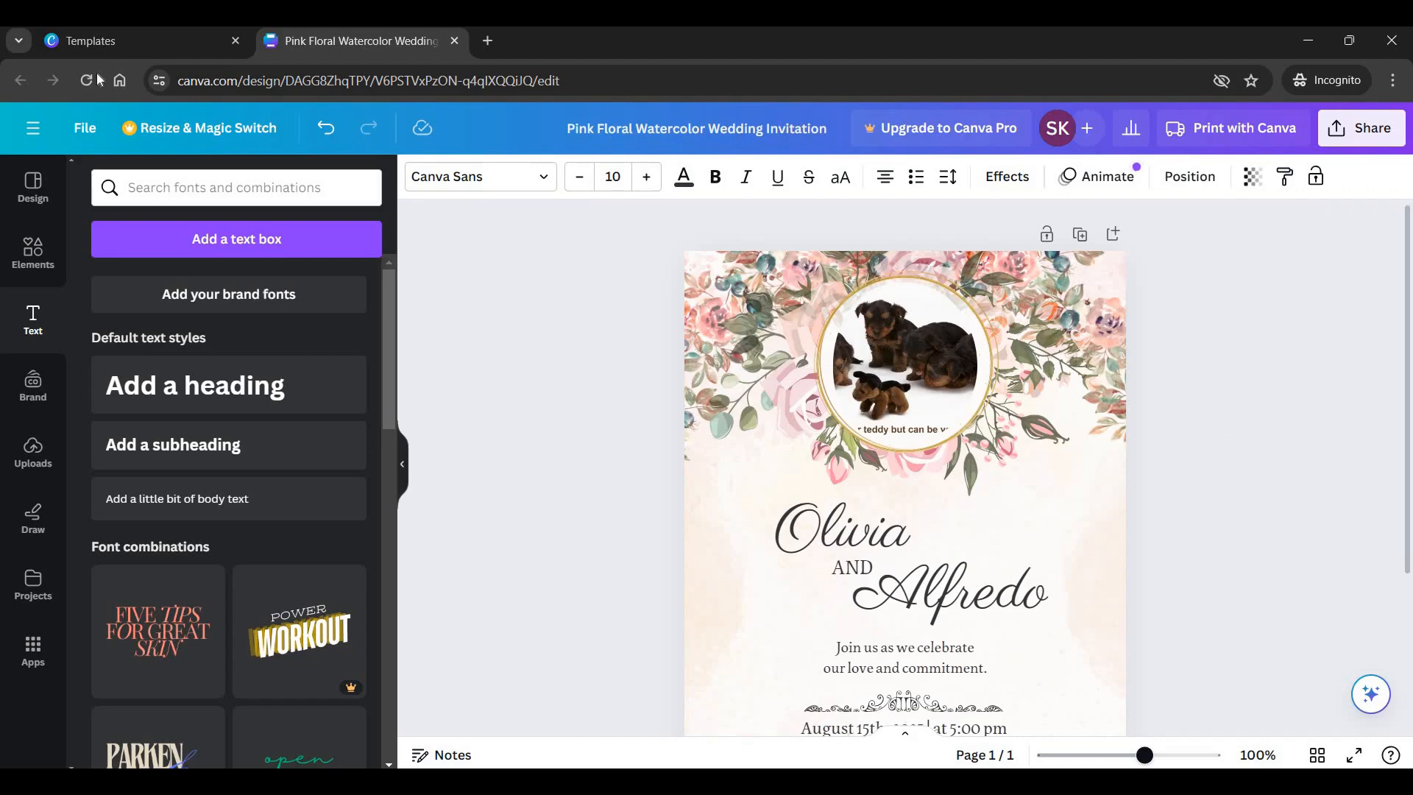
# Return to the template library, close the Pink Floral Watercolor preview and browse further wedding invitation designs in the search results.
pyautogui.click(103, 47)
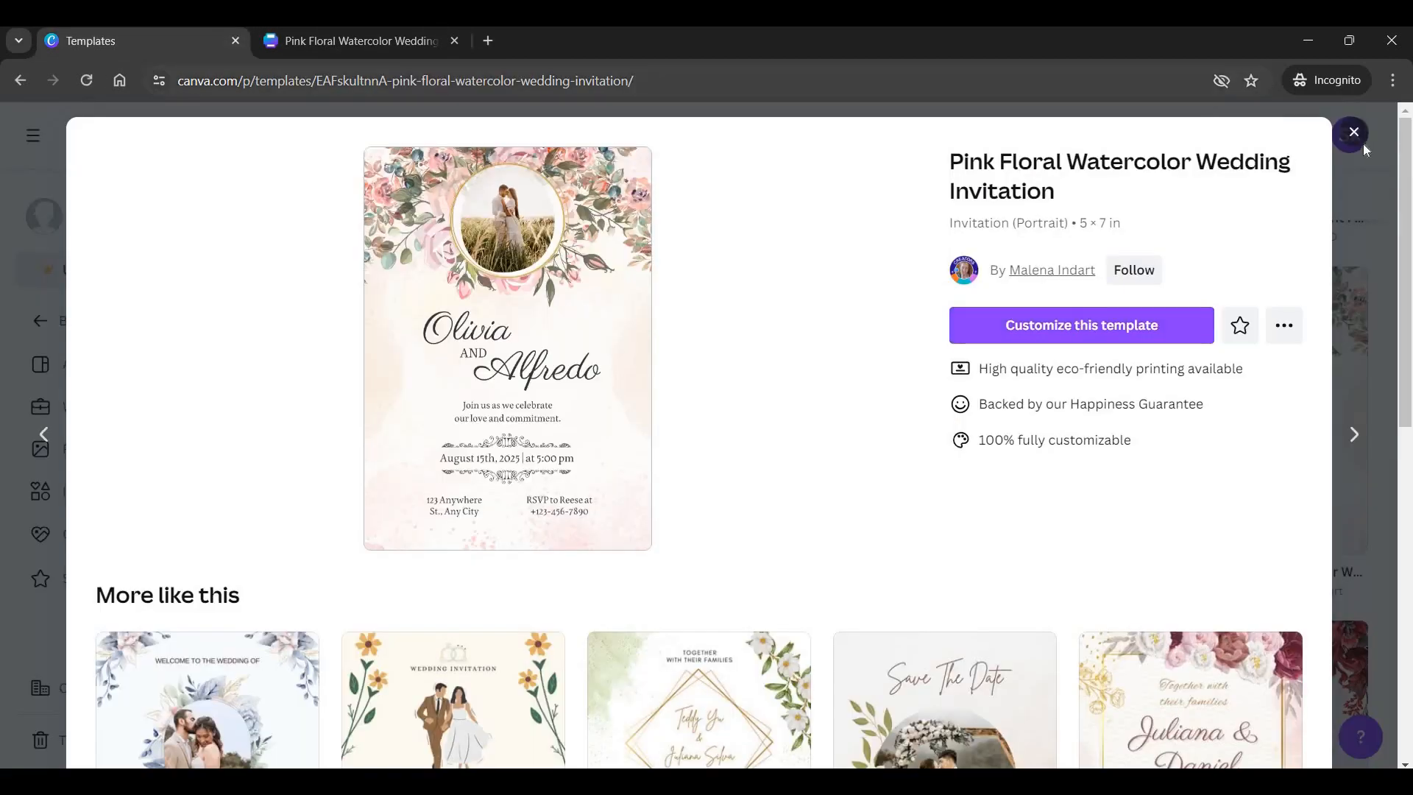
pyautogui.click(1354, 132)
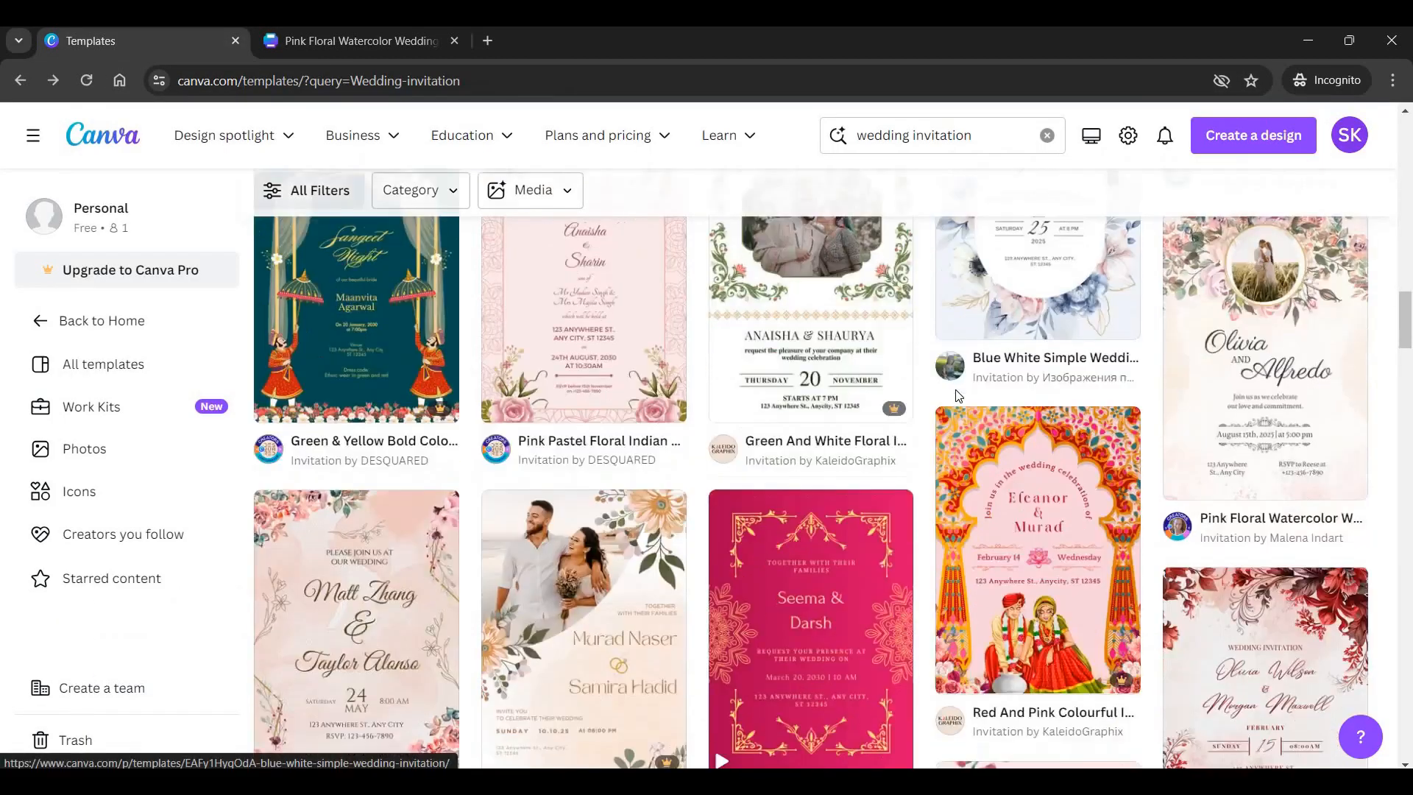
pyautogui.scroll(-5, 956, 418)
pyautogui.scroll(-5, 956, 412)
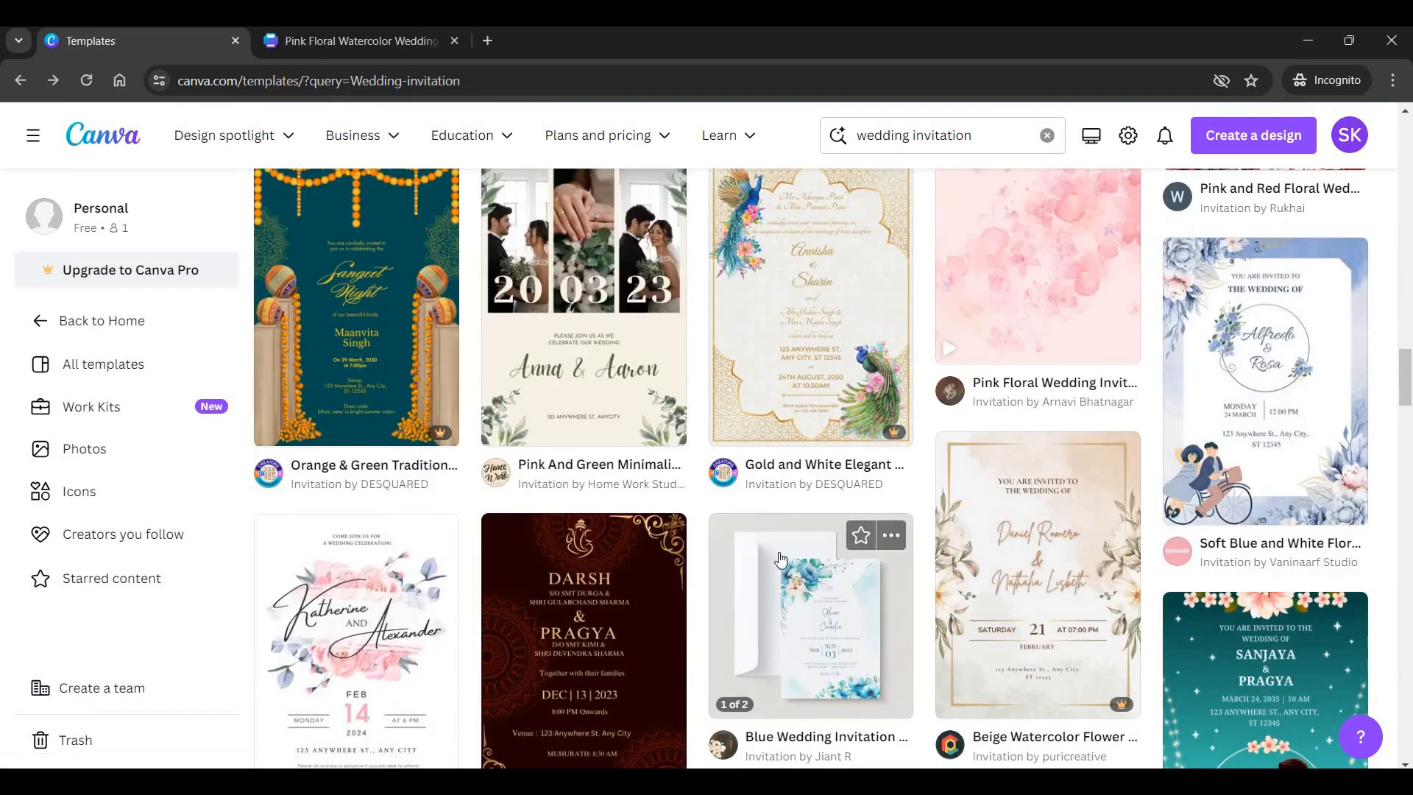
pyautogui.scroll(-3, 781, 560)
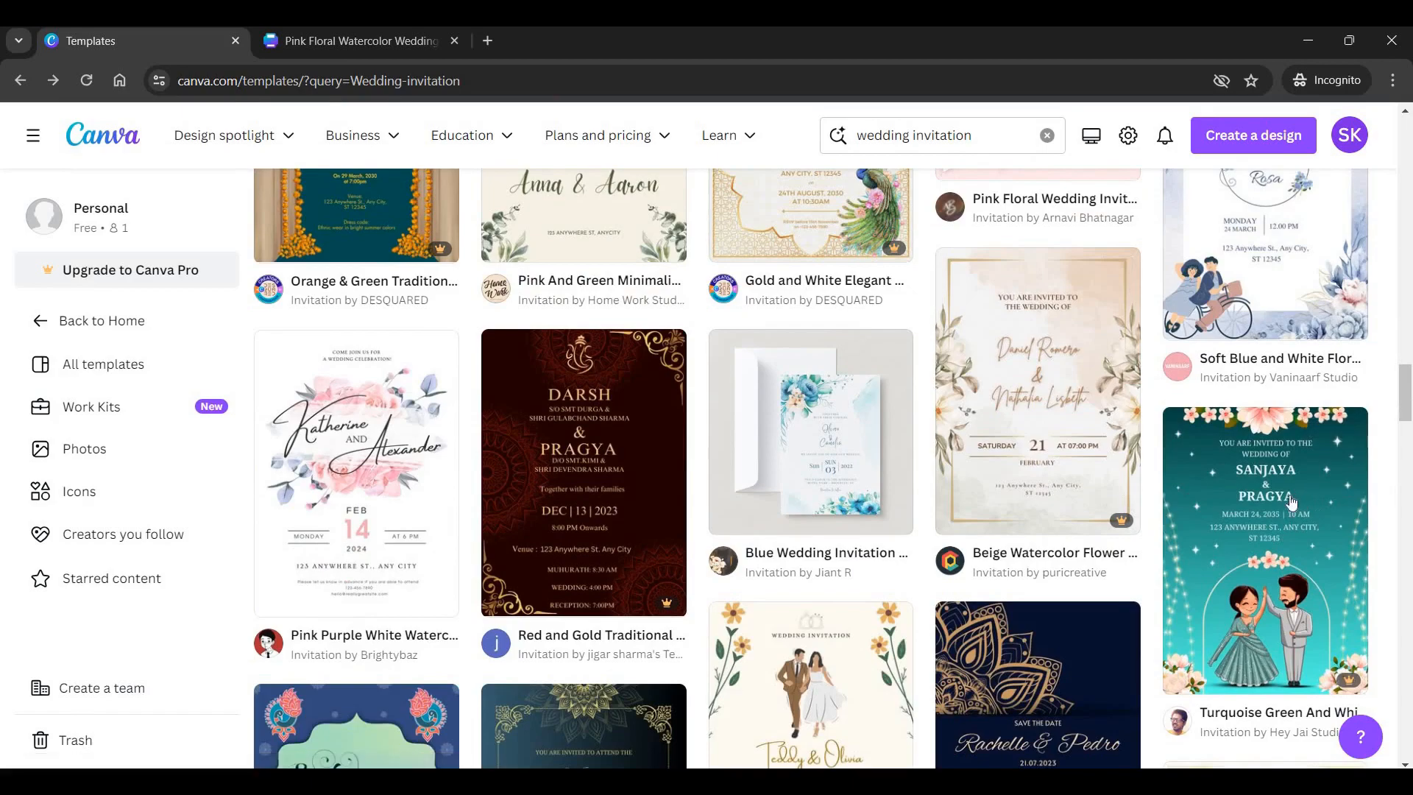
pyautogui.scroll(-8, 1291, 500)
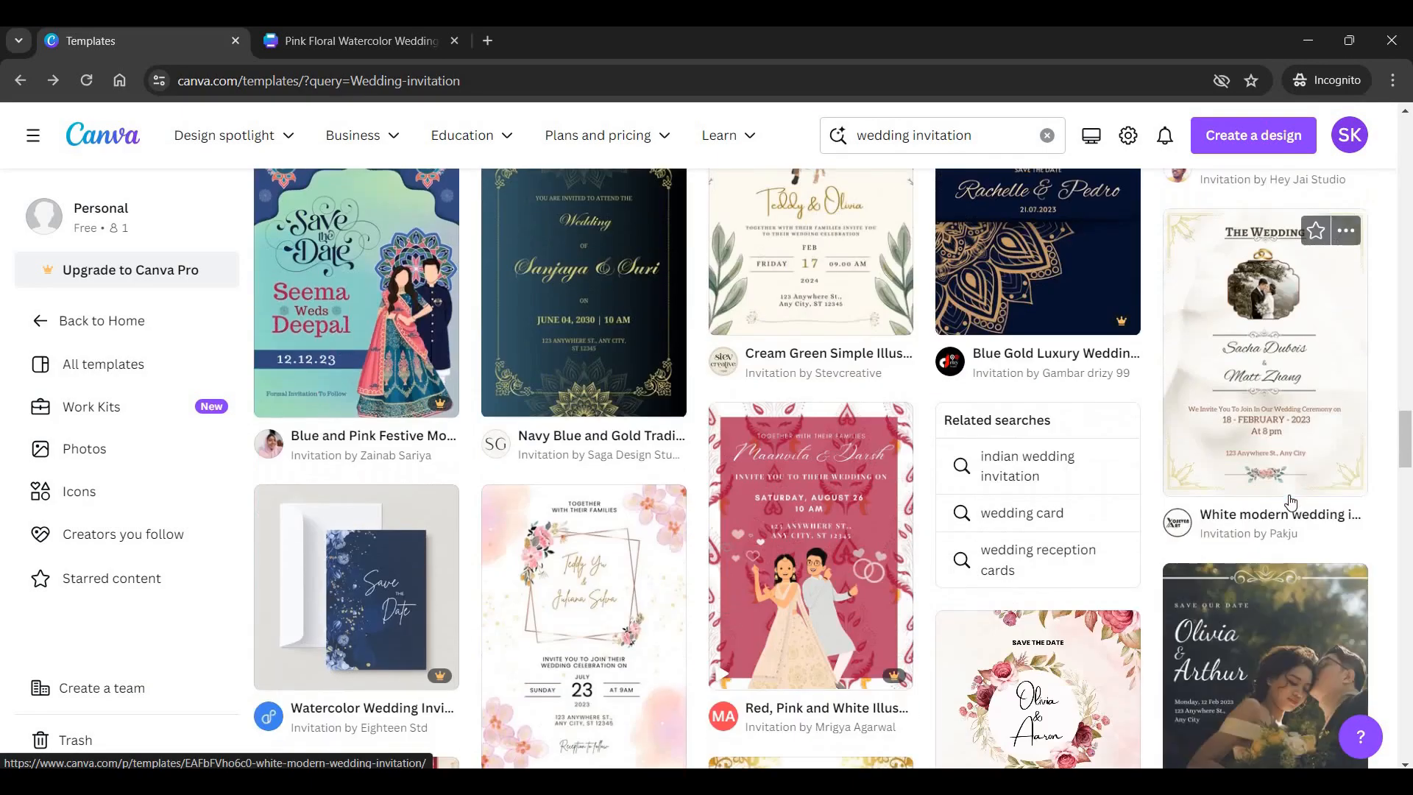
pyautogui.scroll(-4, 1291, 501)
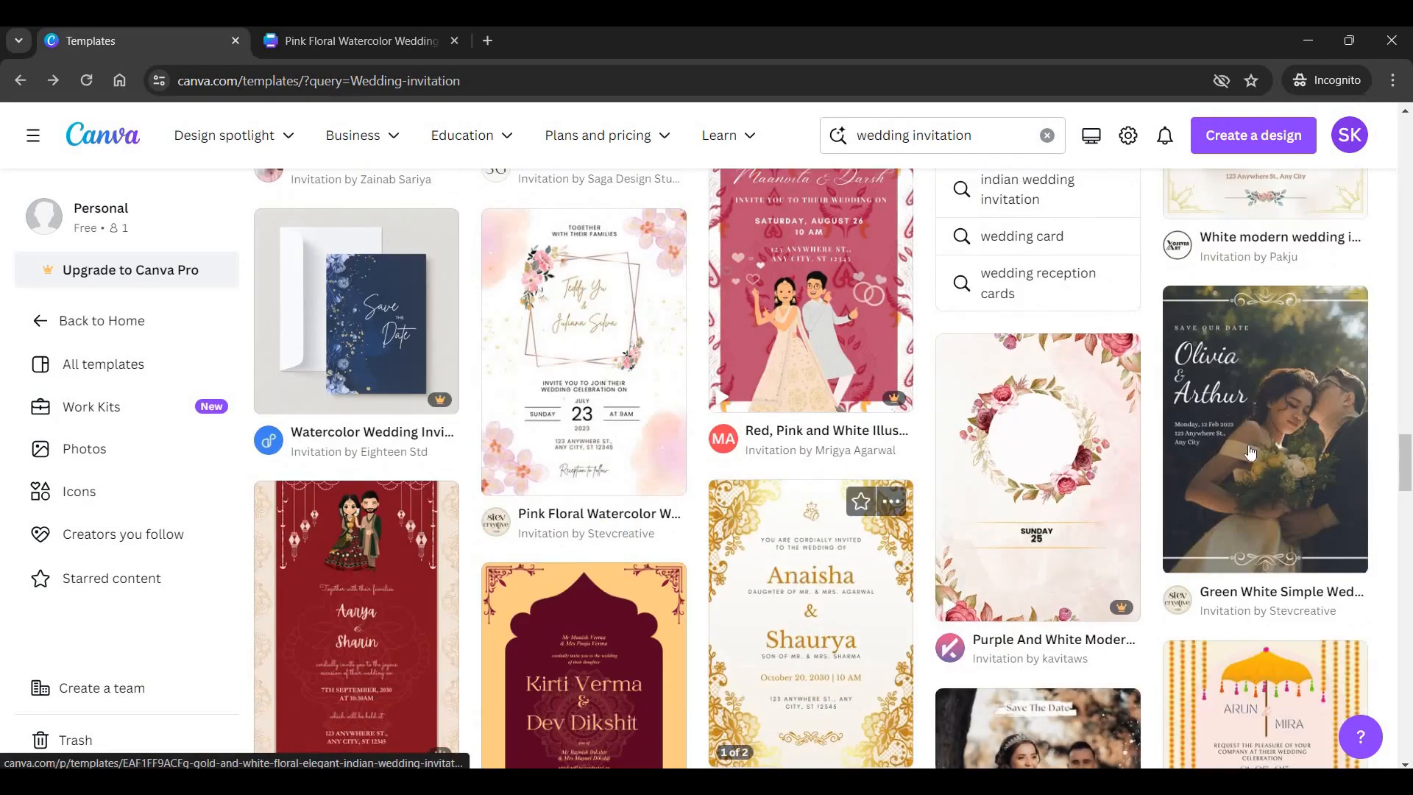
pyautogui.scroll(4, 1251, 451)
pyautogui.scroll(-5, 859, 510)
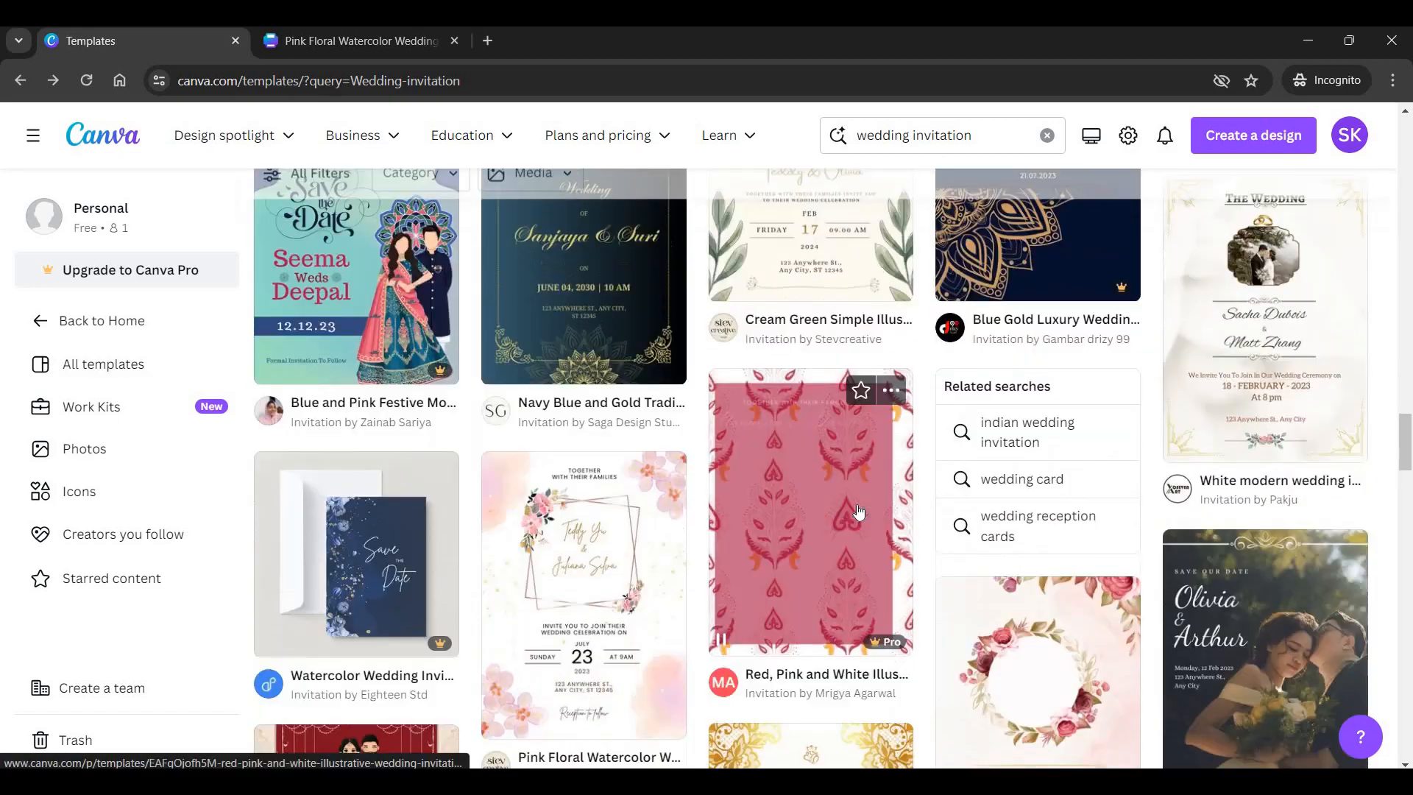
pyautogui.scroll(-10, 859, 510)
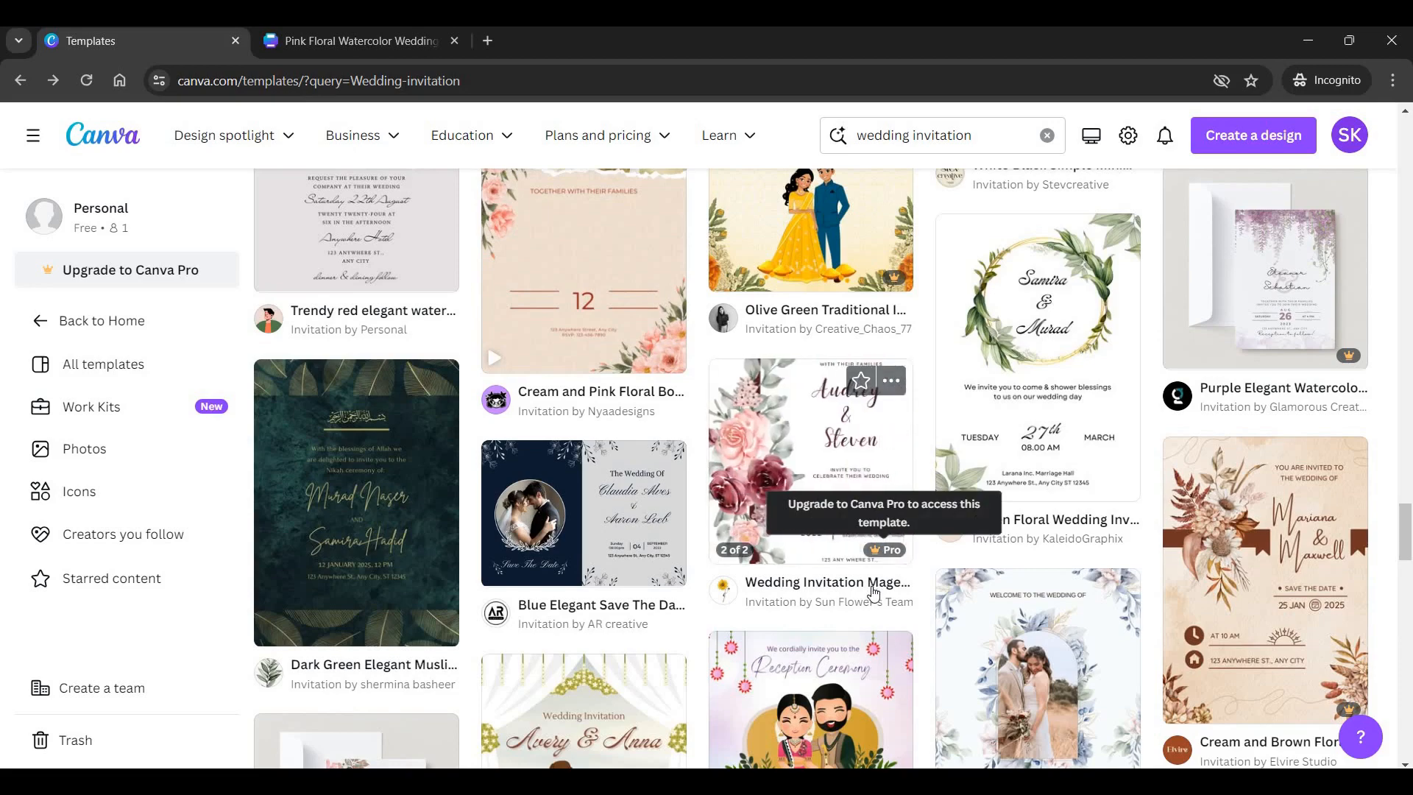
pyautogui.scroll(3, 1115, 446)
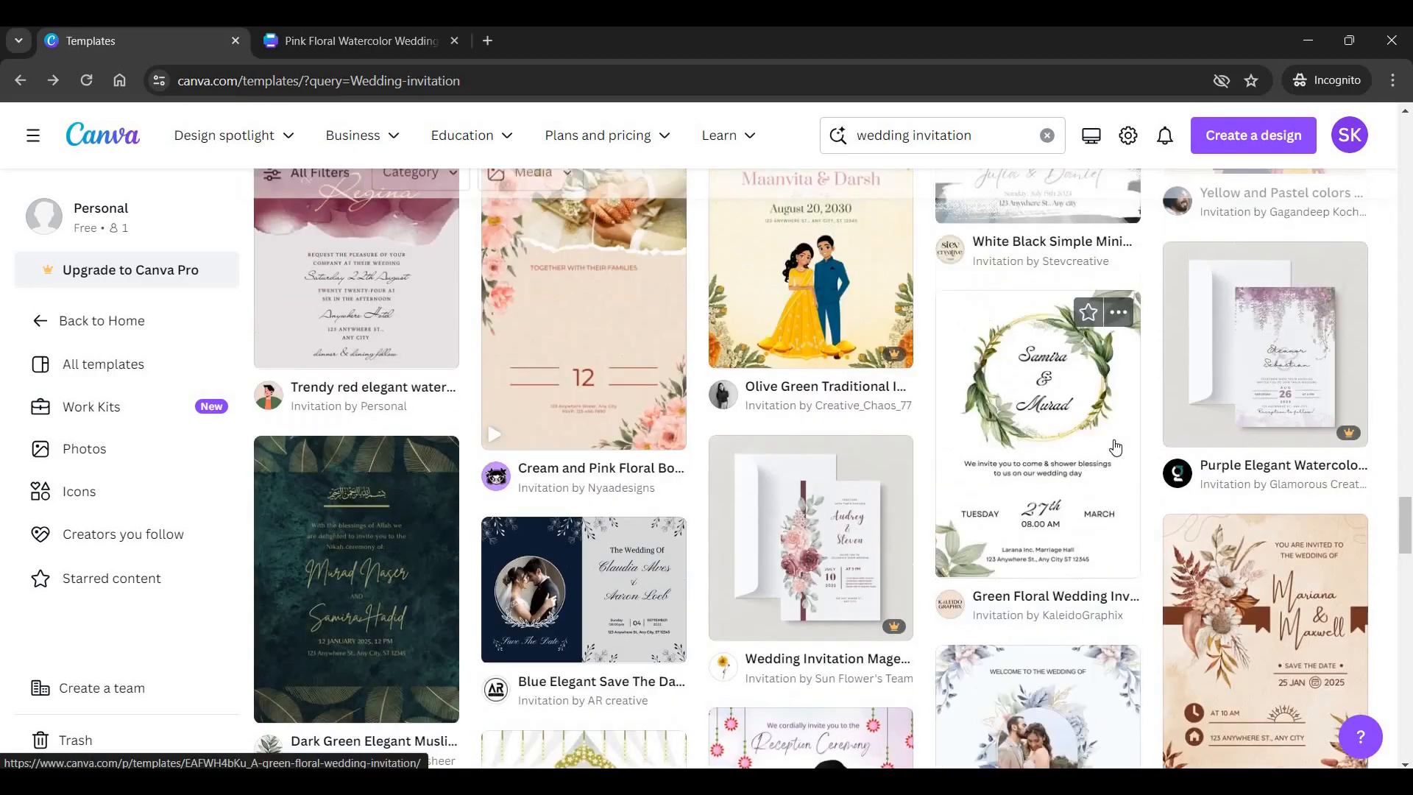